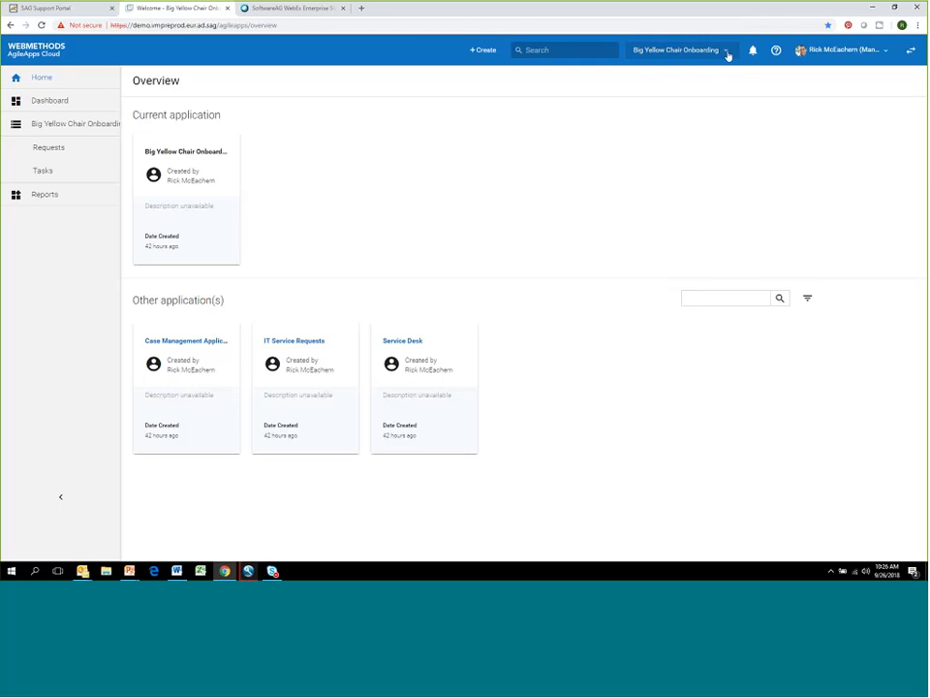
- Check the list of available applications and search the Big Yellow Chair Onboarding records for "leather"
{"action": "left_click", "coordinate": [727, 54]}
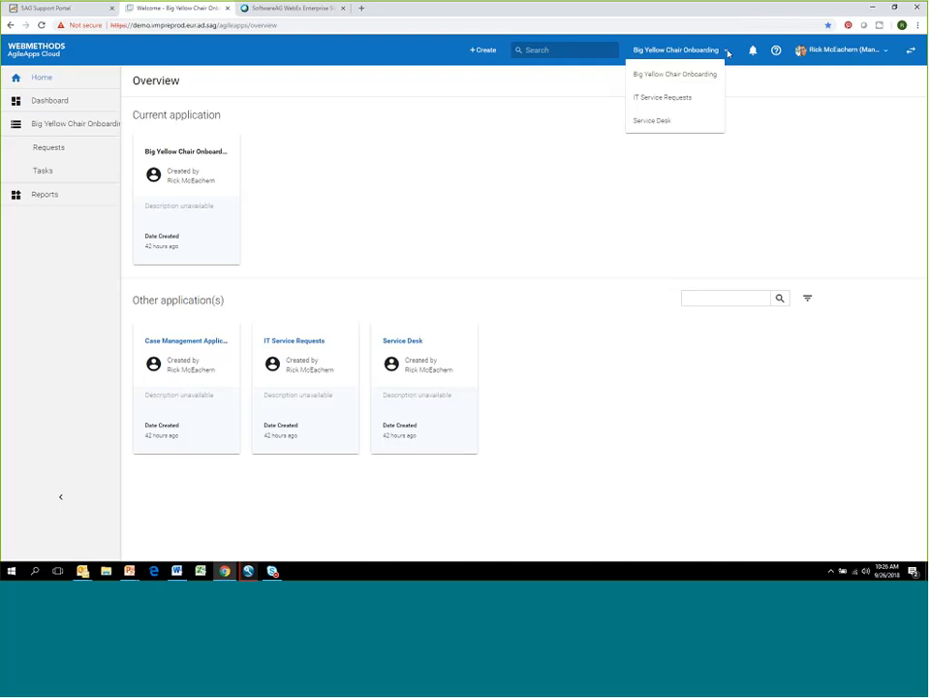
{"action": "left_click", "coordinate": [573, 51]}
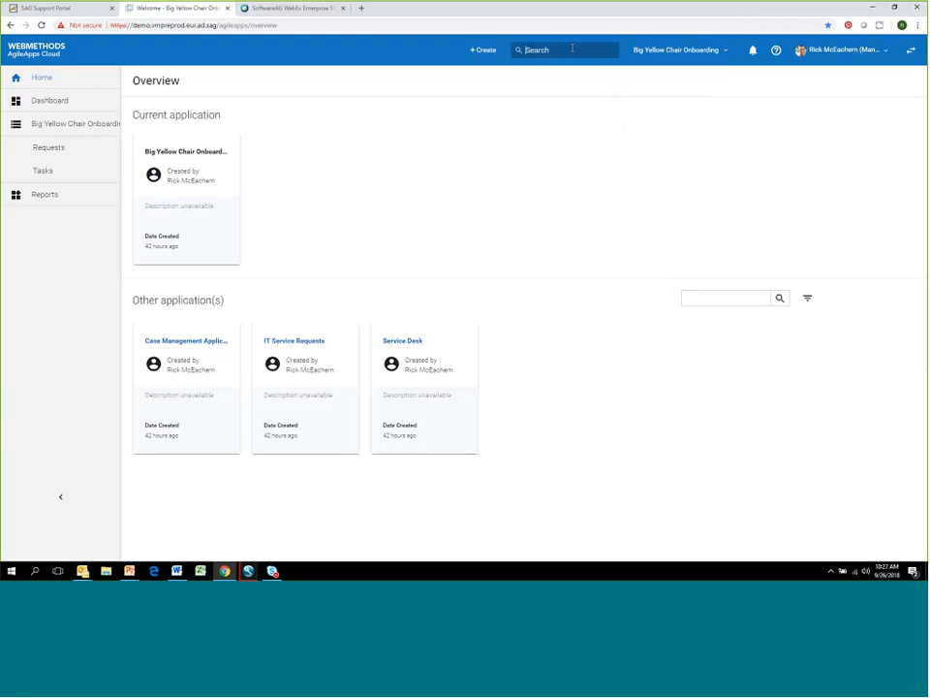
{"action": "type", "text": "leather"}
{"action": "key", "text": "Return"}
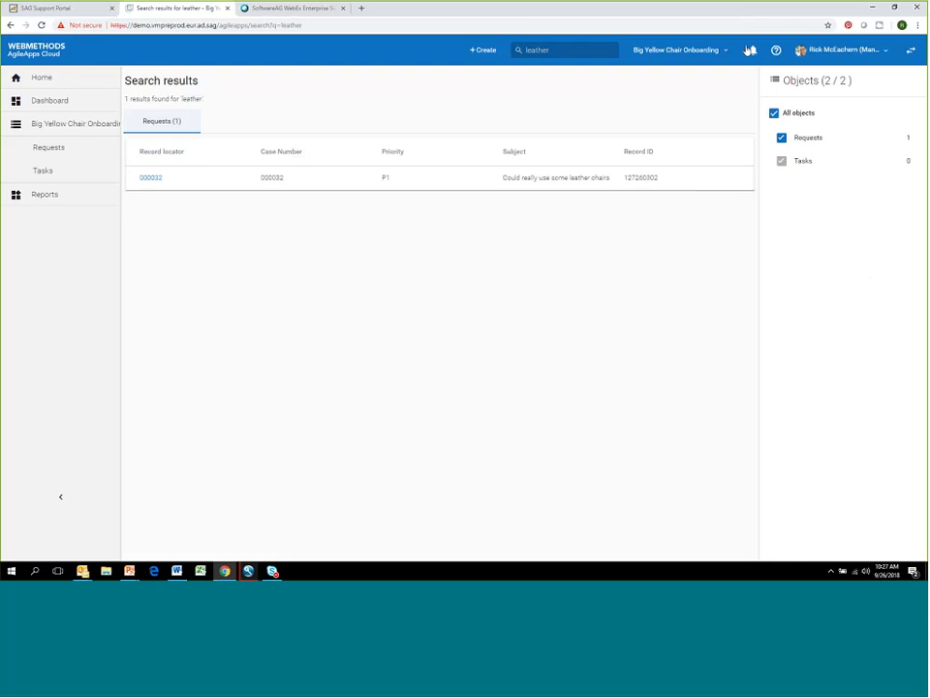
- Open the application's dashboard and move the Size and Quantity widget into the second column, below Intended Order Date
{"action": "left_click", "coordinate": [849, 52]}
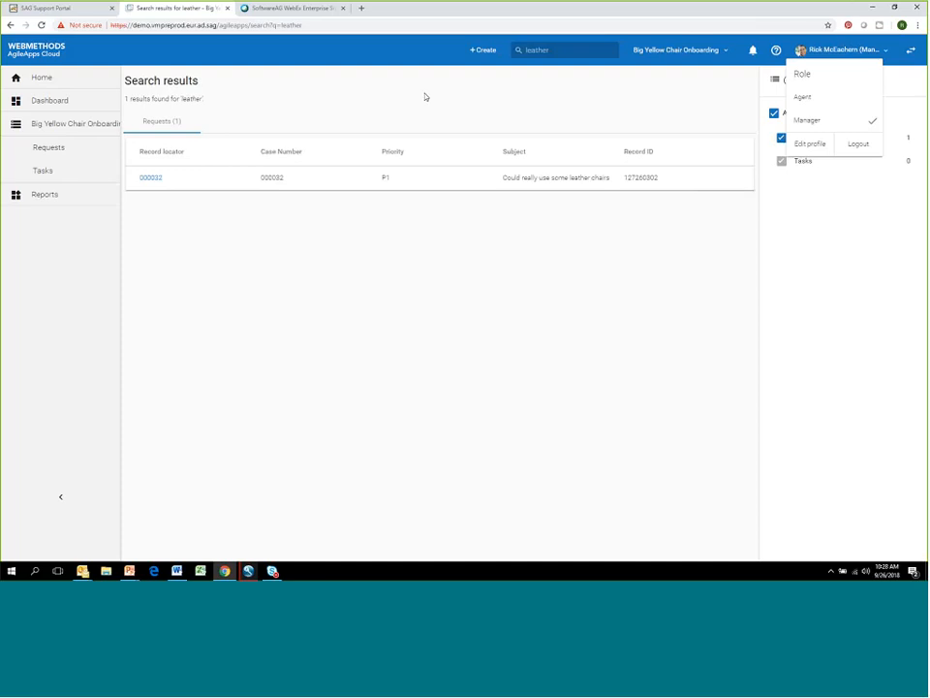
{"action": "left_click", "coordinate": [50, 106]}
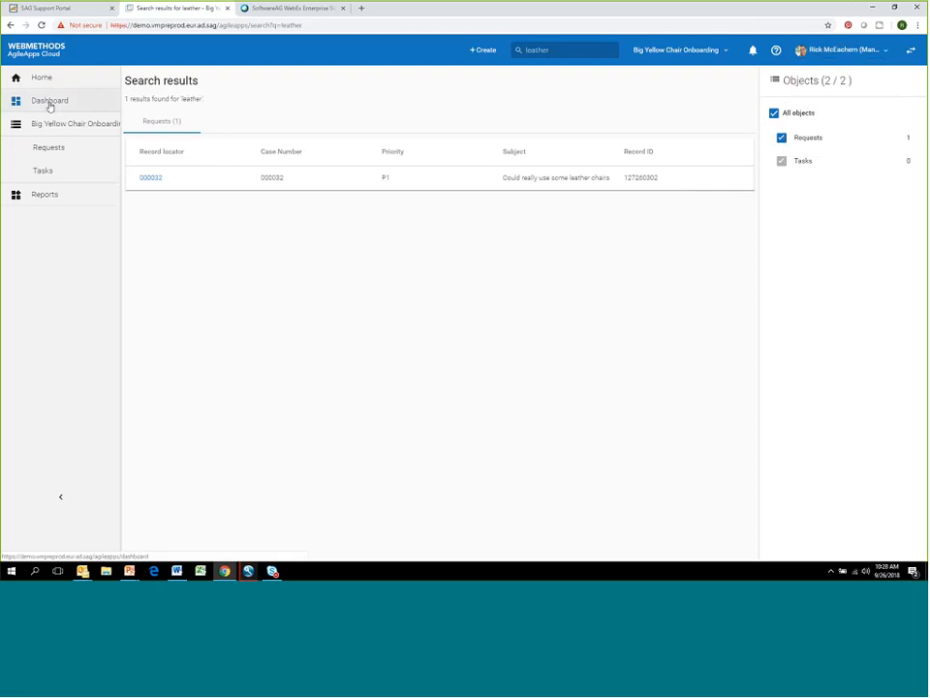
{"action": "left_click", "coordinate": [50, 105]}
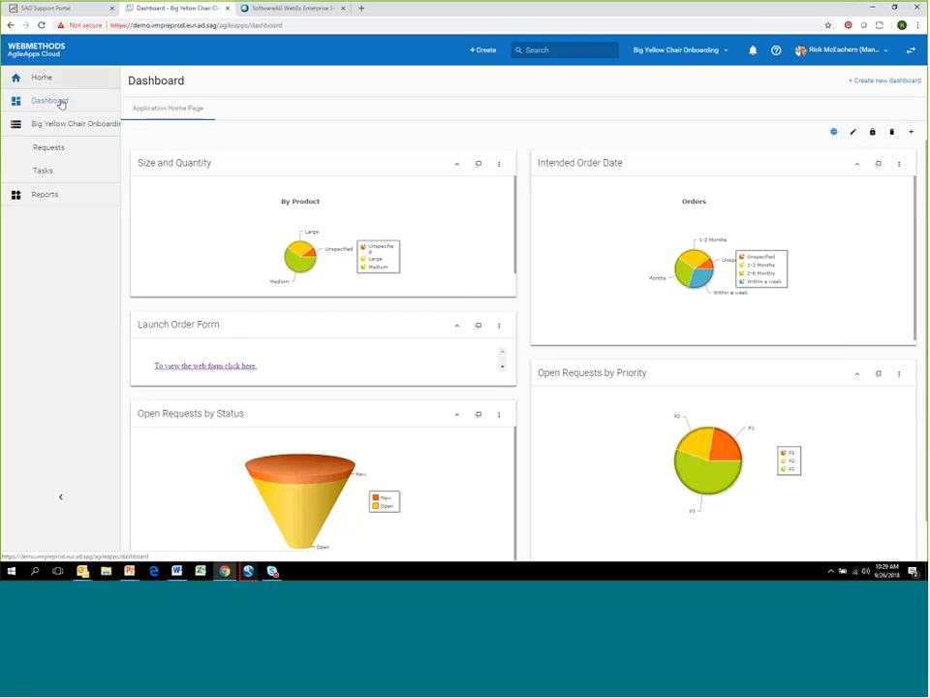
{"action": "left_click_drag", "start_coordinate": [454, 165], "coordinate": [658, 162]}
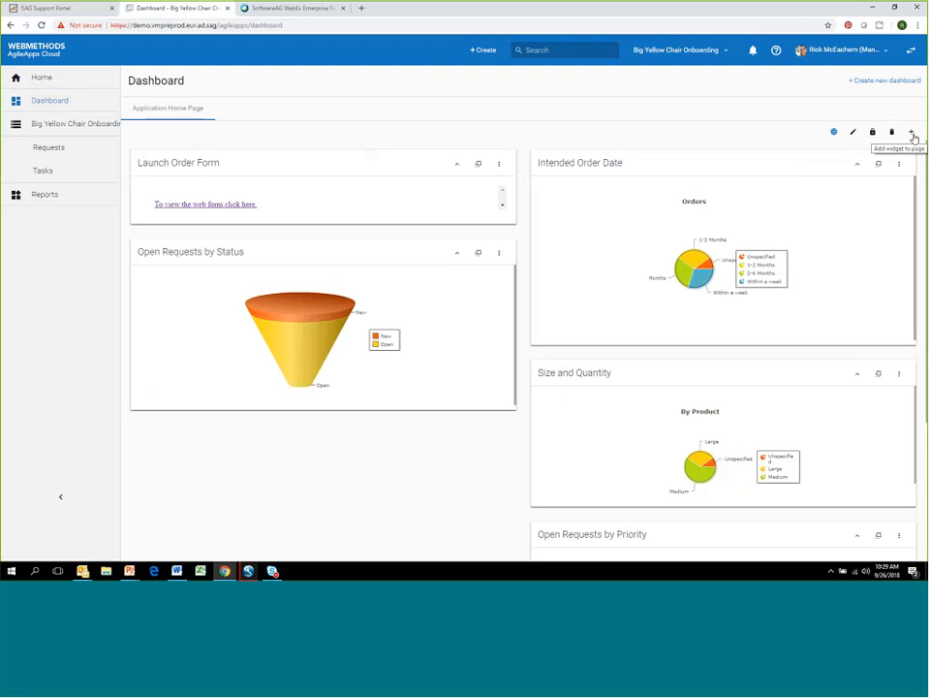
- Change the Application Home Page dashboard's layout to three columns and save it
{"action": "left_click", "coordinate": [853, 133]}
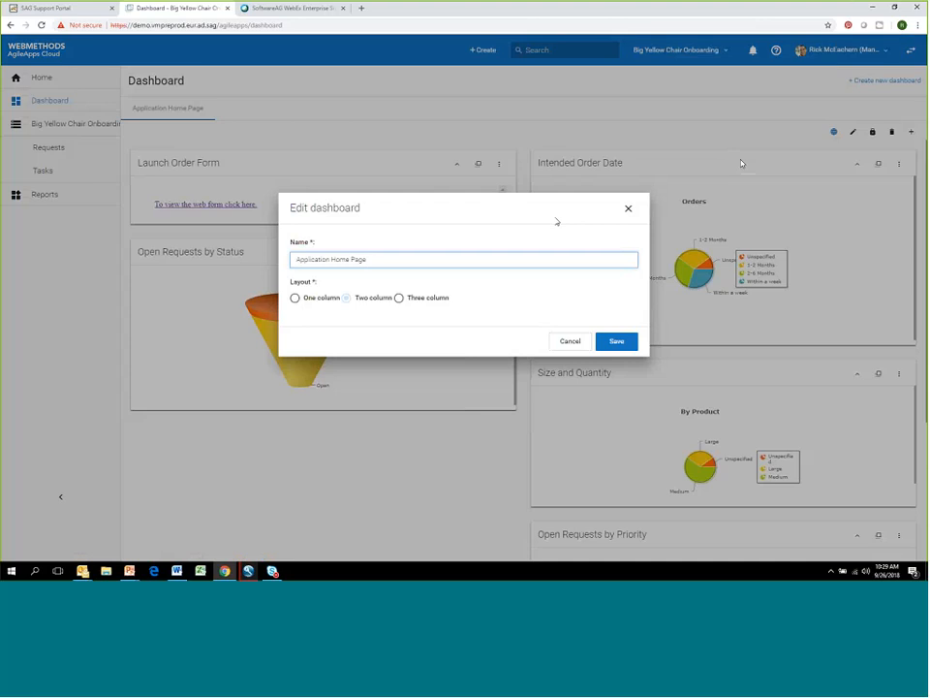
{"action": "left_click", "coordinate": [398, 299]}
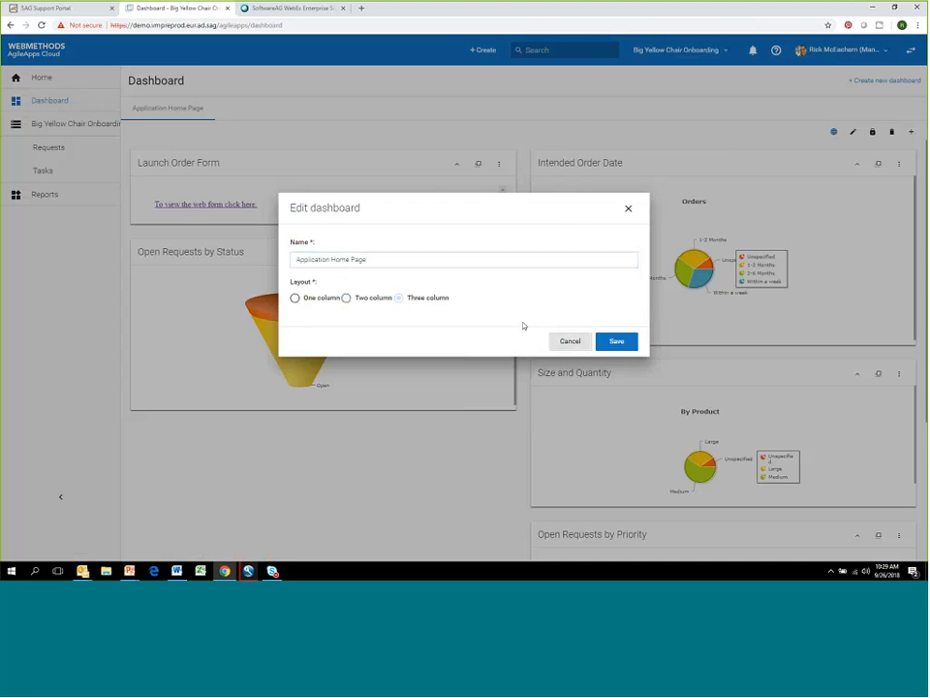
{"action": "left_click", "coordinate": [614, 344]}
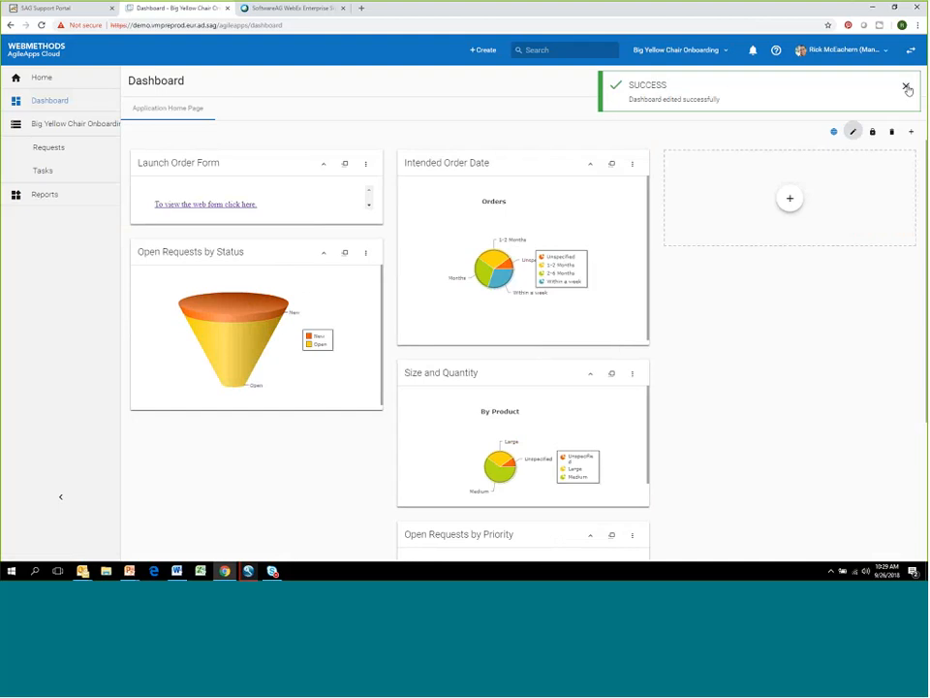
- Add a Reports widget to the empty third column, using the Open Tasks by Owner report and showing the chart only
{"action": "left_click", "coordinate": [789, 201]}
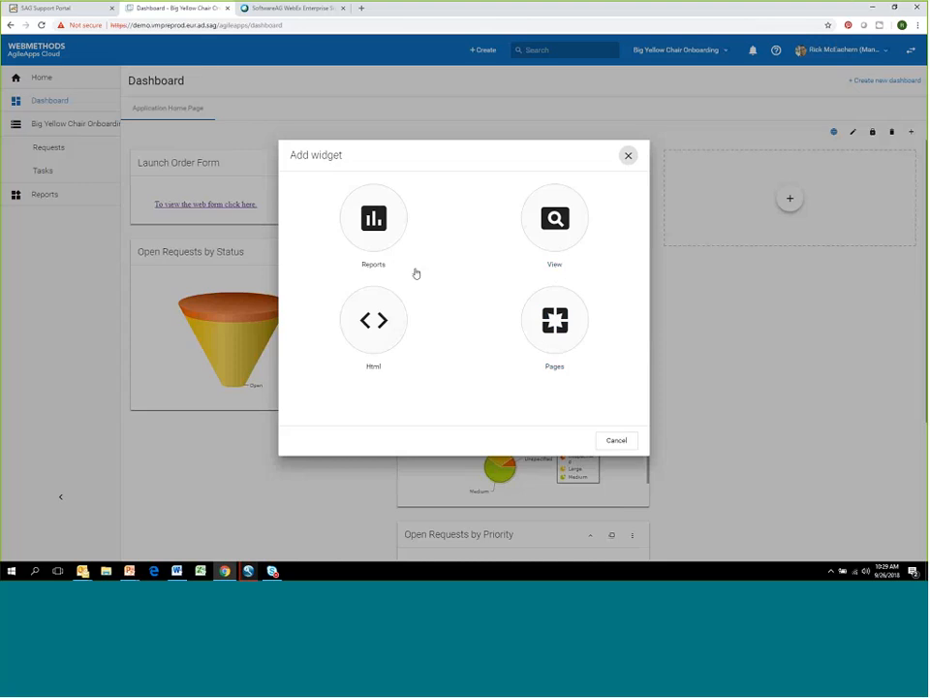
{"action": "left_click", "coordinate": [376, 221]}
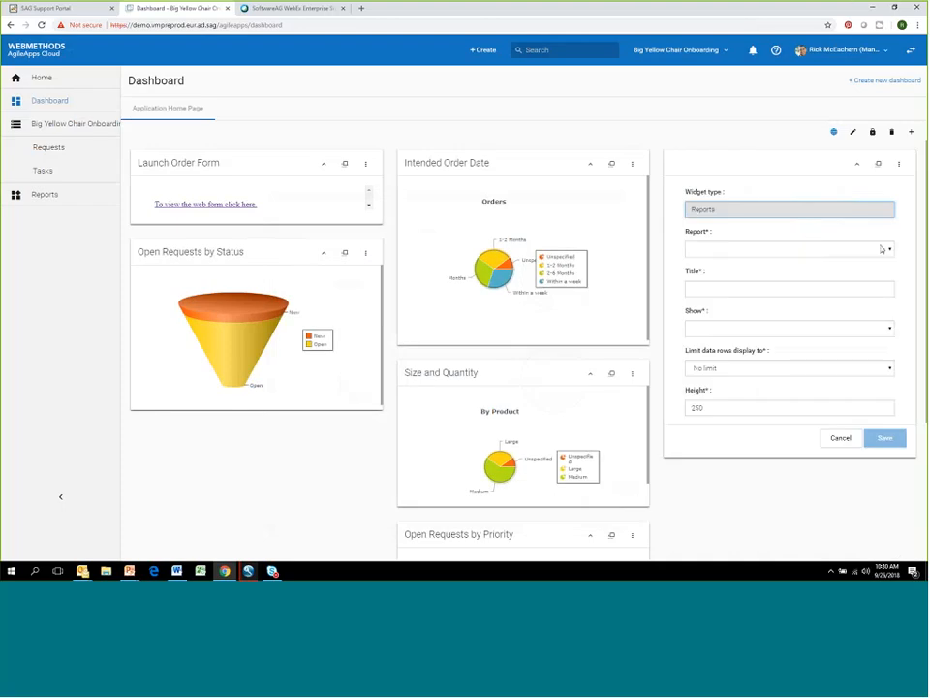
{"action": "left_click", "coordinate": [886, 250]}
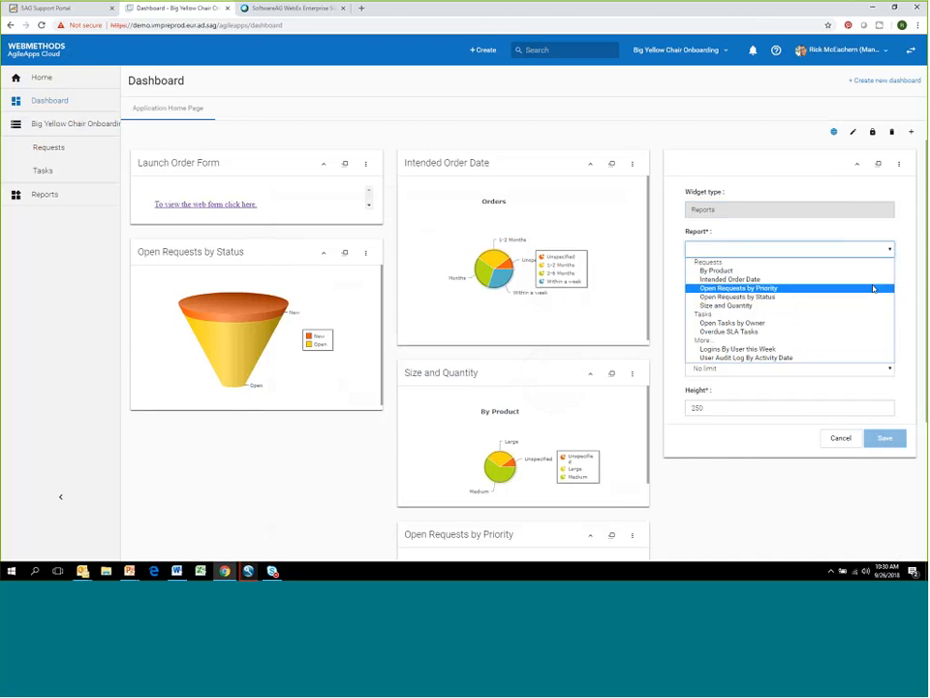
{"action": "left_click", "coordinate": [855, 323]}
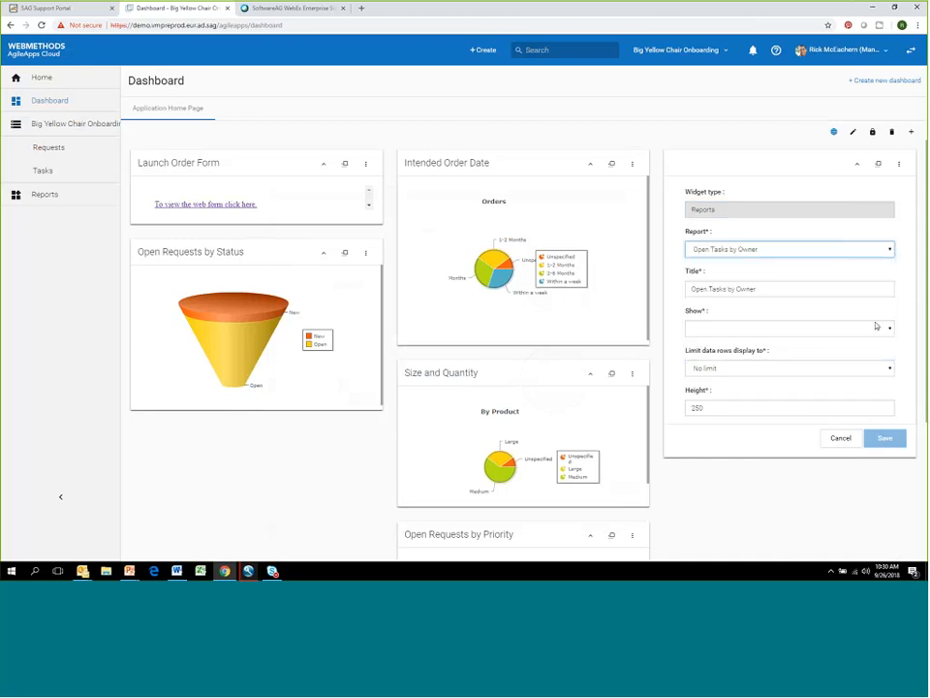
{"action": "left_click", "coordinate": [891, 328]}
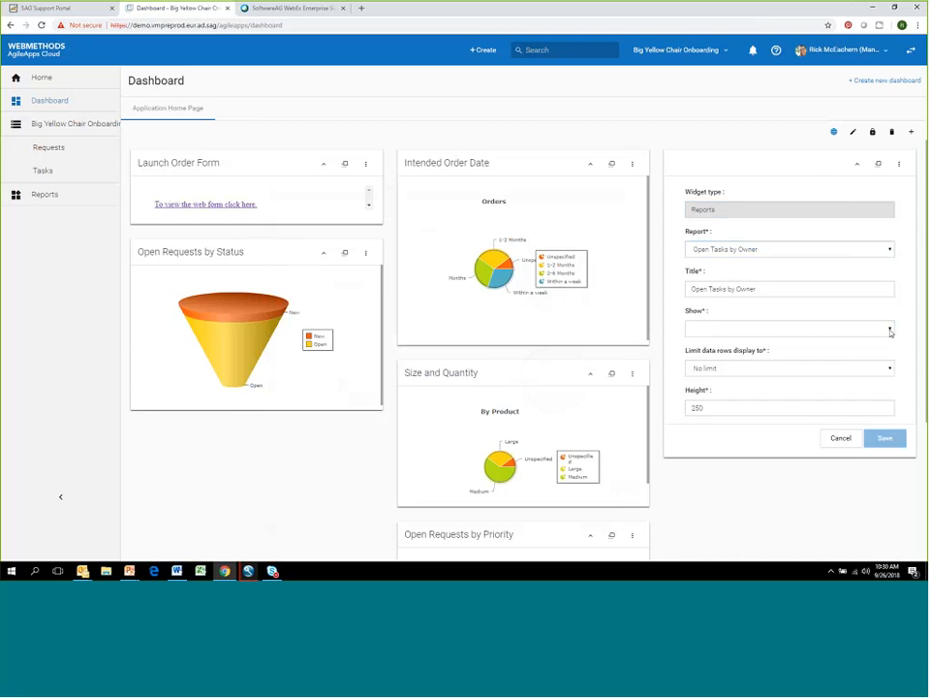
{"action": "left_click", "coordinate": [882, 341]}
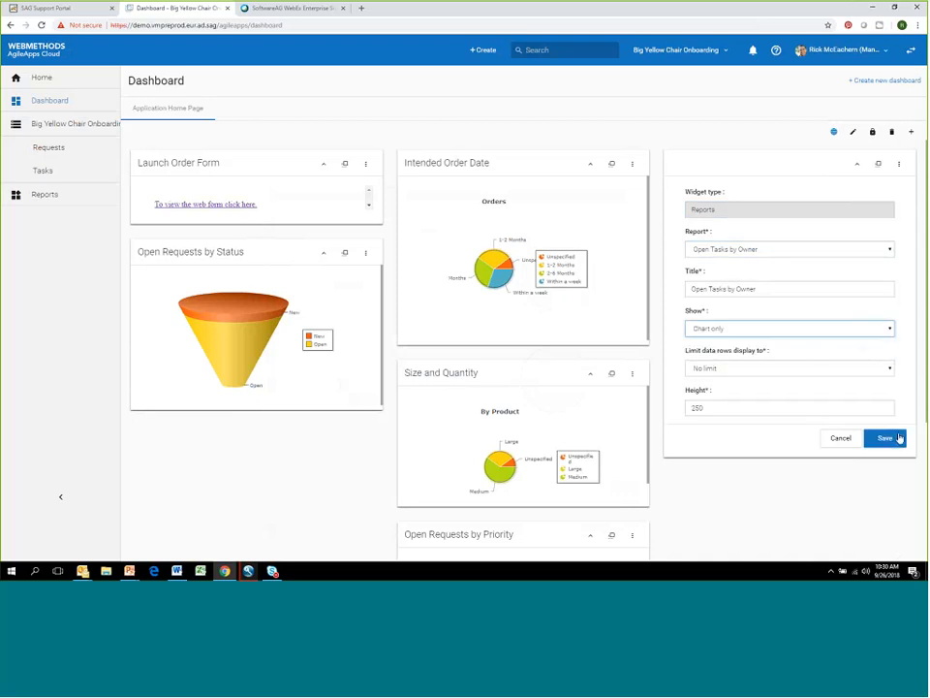
{"action": "left_click", "coordinate": [897, 438]}
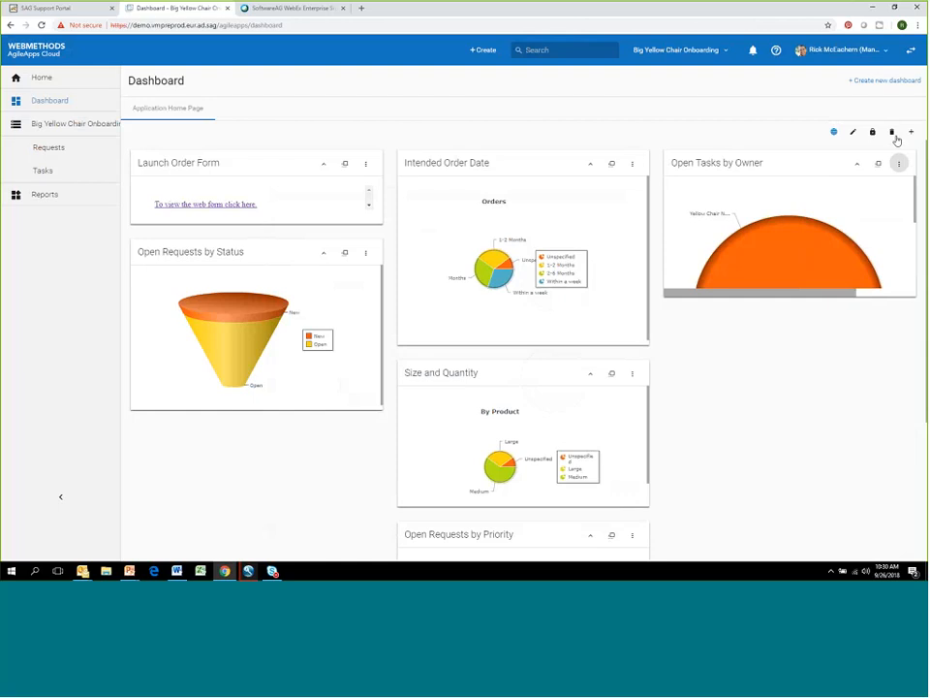
- Edit the Open Tasks by Owner widget and set its height to 500
{"action": "left_click", "coordinate": [898, 166]}
{"action": "left_click", "coordinate": [870, 178]}
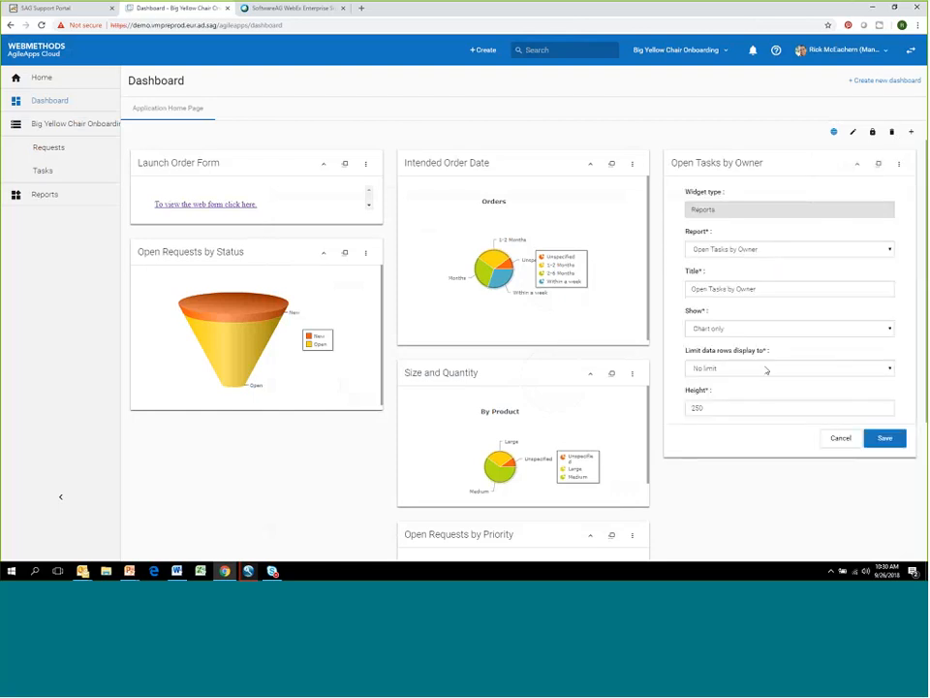
{"action": "left_click", "coordinate": [696, 410]}
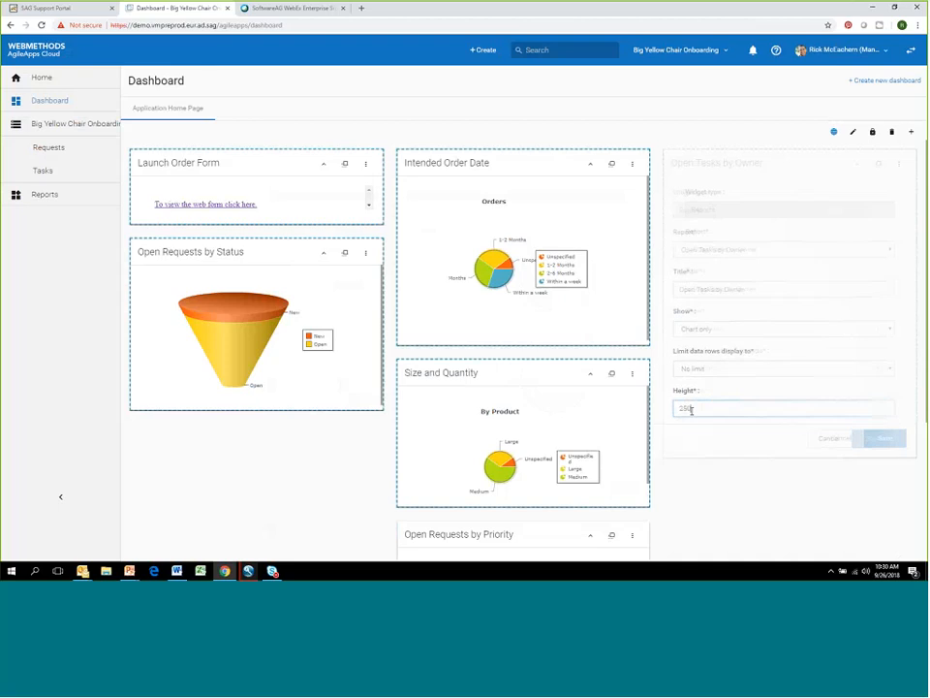
{"action": "double_click", "coordinate": [704, 407]}
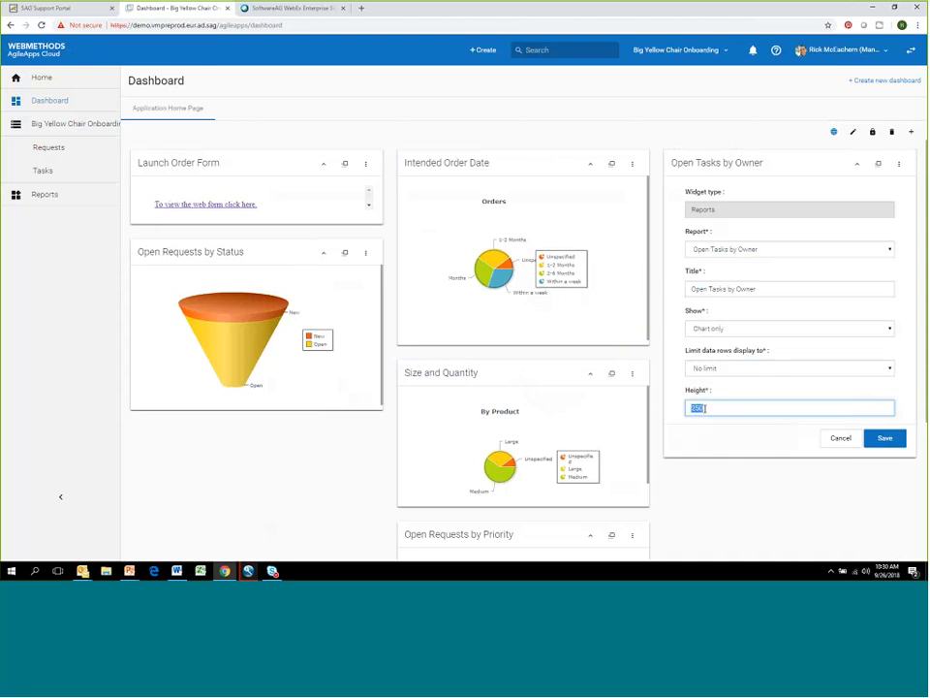
{"action": "type", "text": "500"}
{"action": "left_click", "coordinate": [885, 438]}
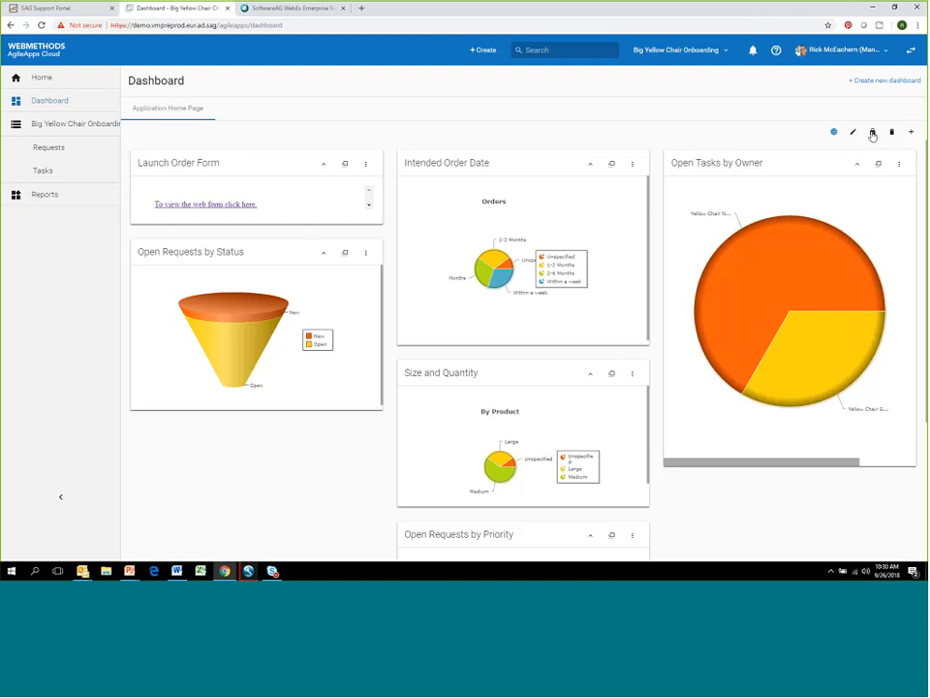
- Make the Application Home Page dashboard visible only to the Manager role and dismiss the notifications
{"action": "left_click", "coordinate": [873, 133]}
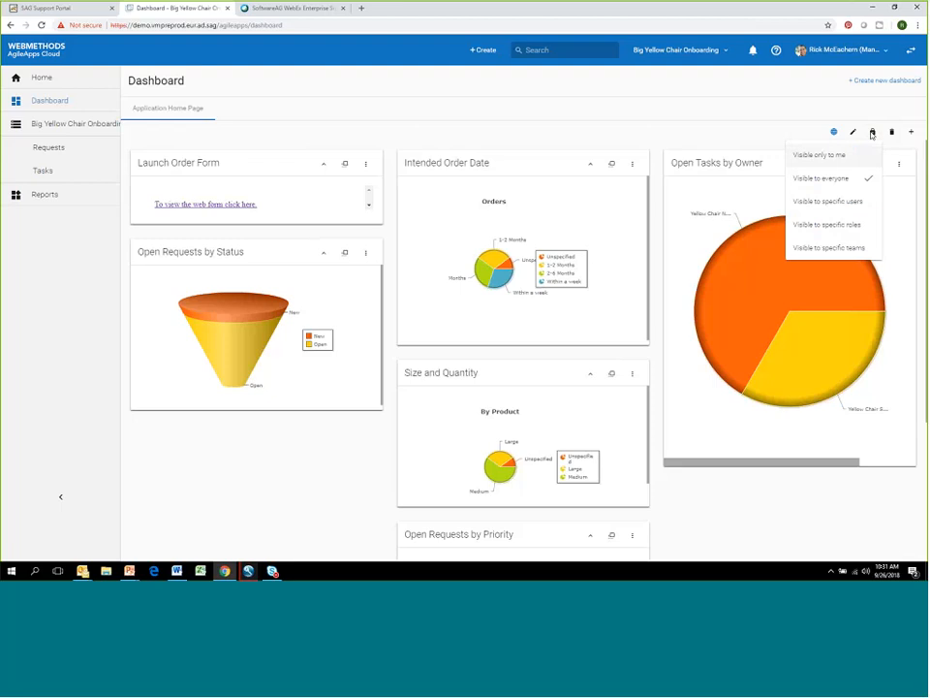
{"action": "left_click", "coordinate": [855, 226]}
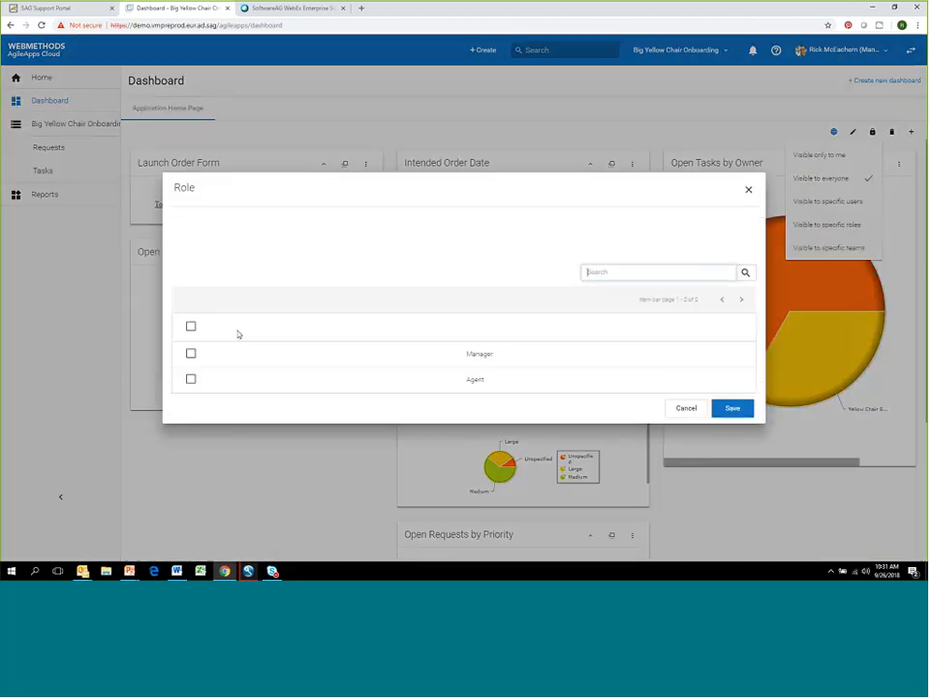
{"action": "left_click", "coordinate": [191, 352]}
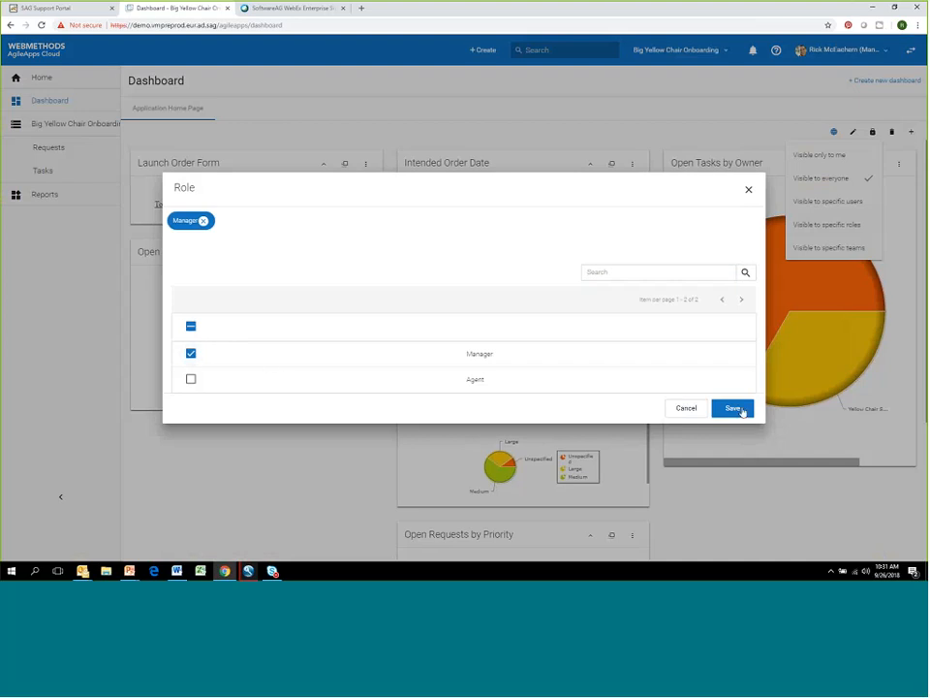
{"action": "left_click", "coordinate": [739, 409]}
{"action": "left_click", "coordinate": [742, 411]}
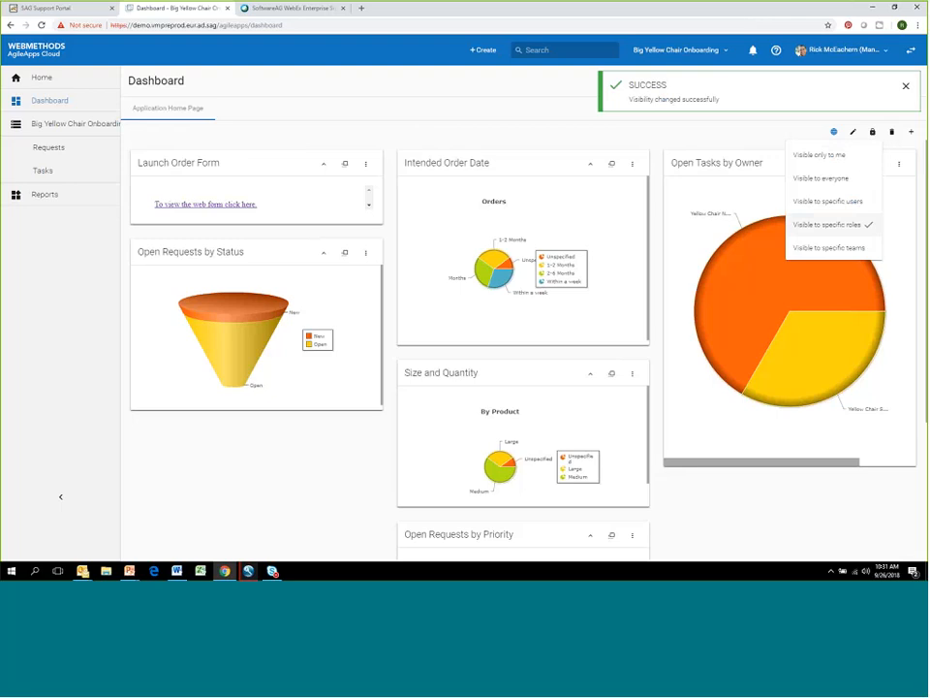
{"action": "left_click", "coordinate": [799, 120]}
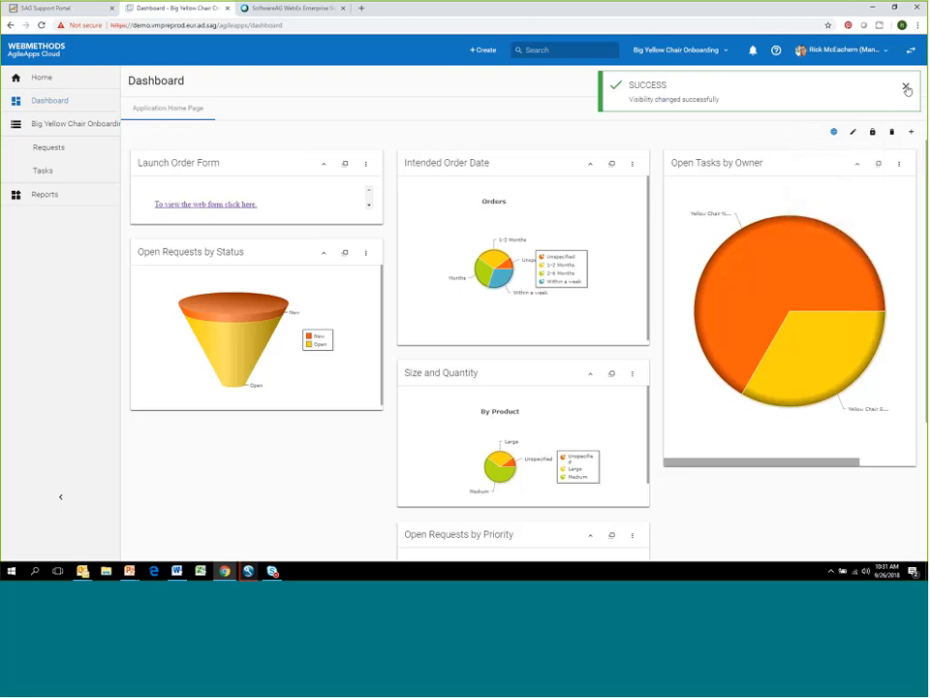
{"action": "left_click", "coordinate": [907, 89]}
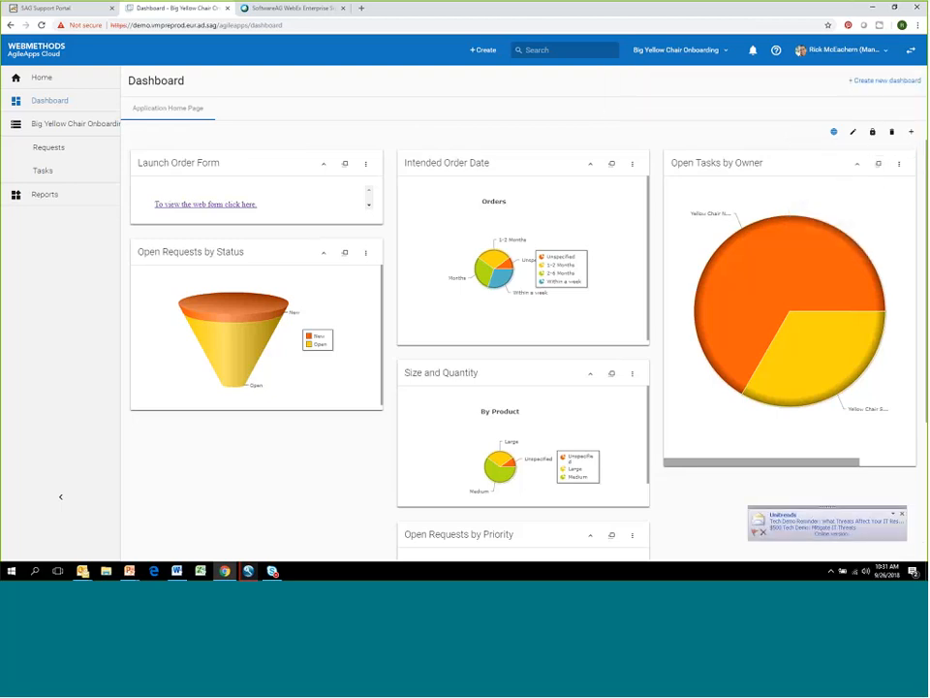
{"action": "left_click", "coordinate": [903, 514]}
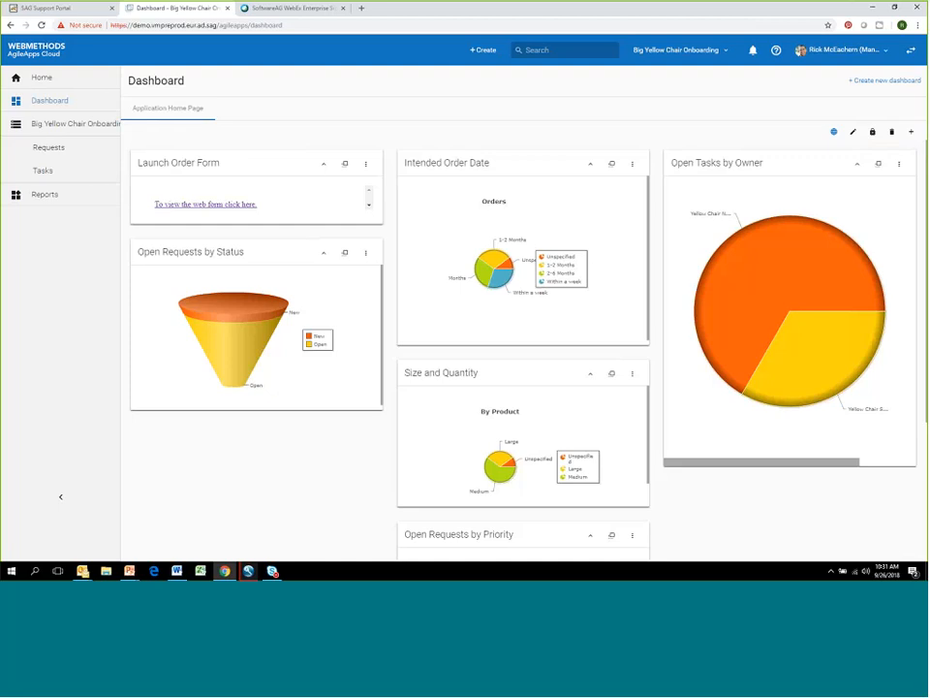
- Create a new two-column dashboard named Finance and dismiss the notification
{"action": "left_click", "coordinate": [903, 84]}
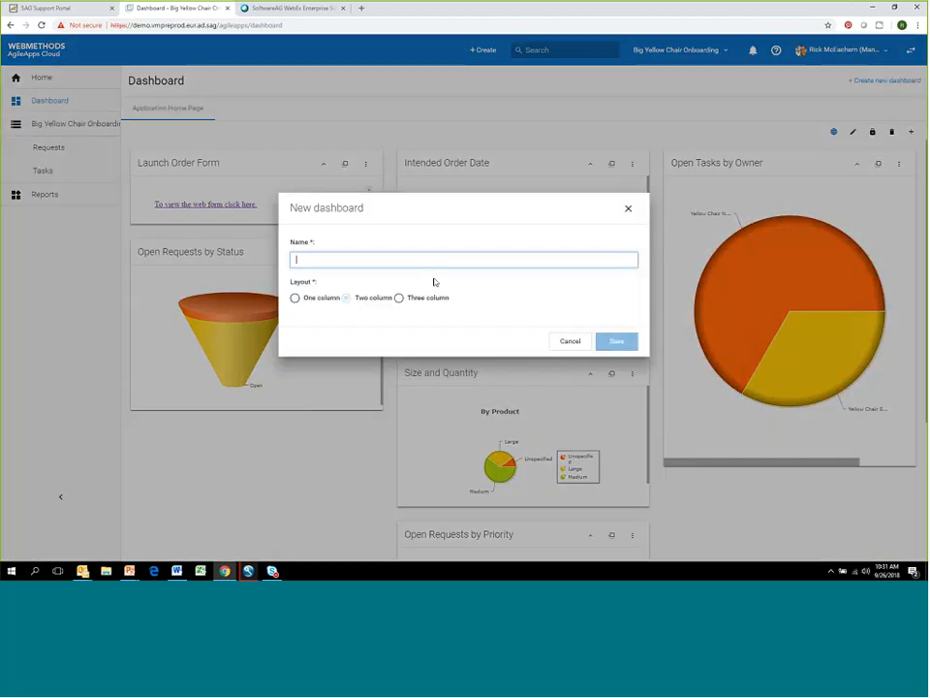
{"action": "type", "text": "Finance"}
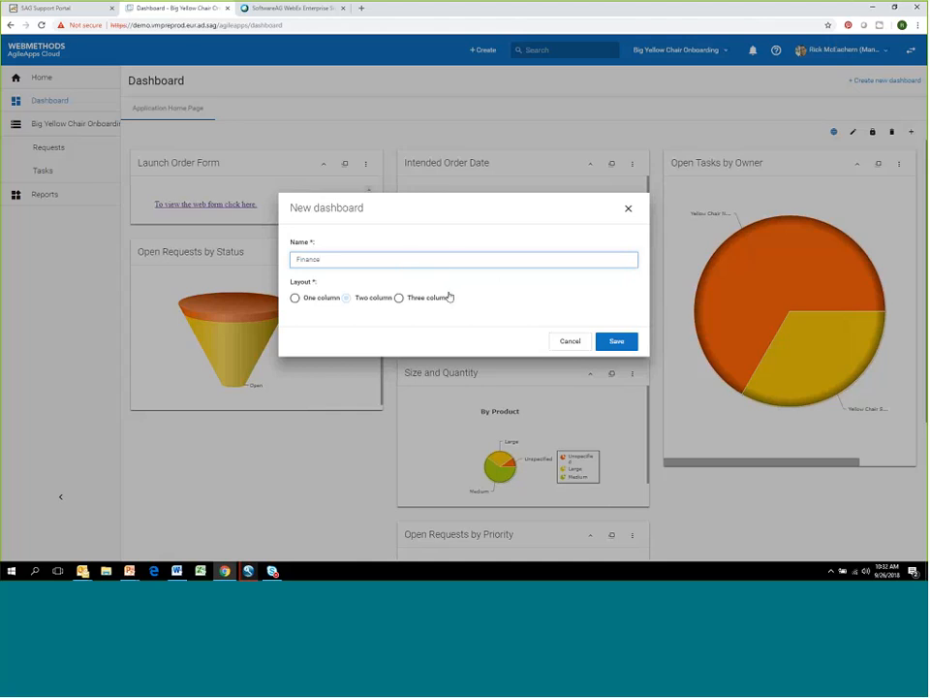
{"action": "left_click", "coordinate": [621, 342]}
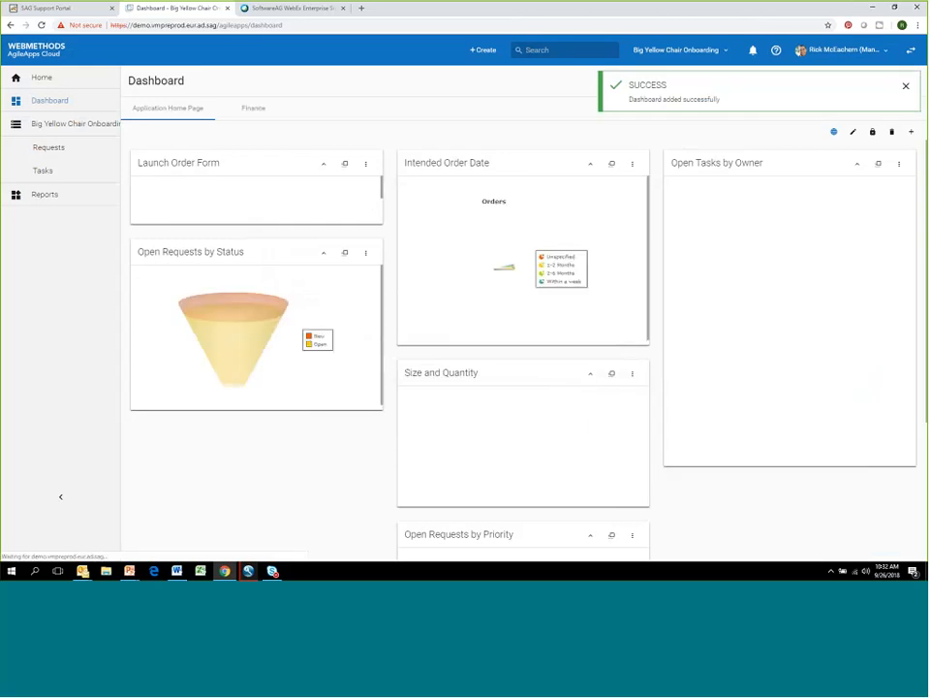
{"action": "left_click", "coordinate": [258, 108]}
{"action": "left_click", "coordinate": [186, 109]}
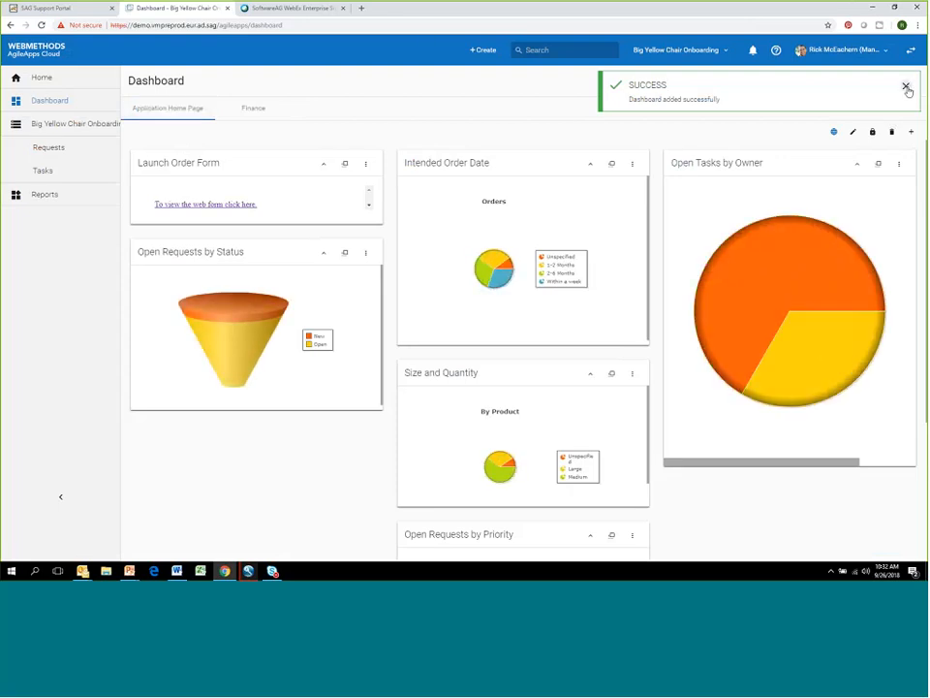
{"action": "left_click", "coordinate": [906, 87]}
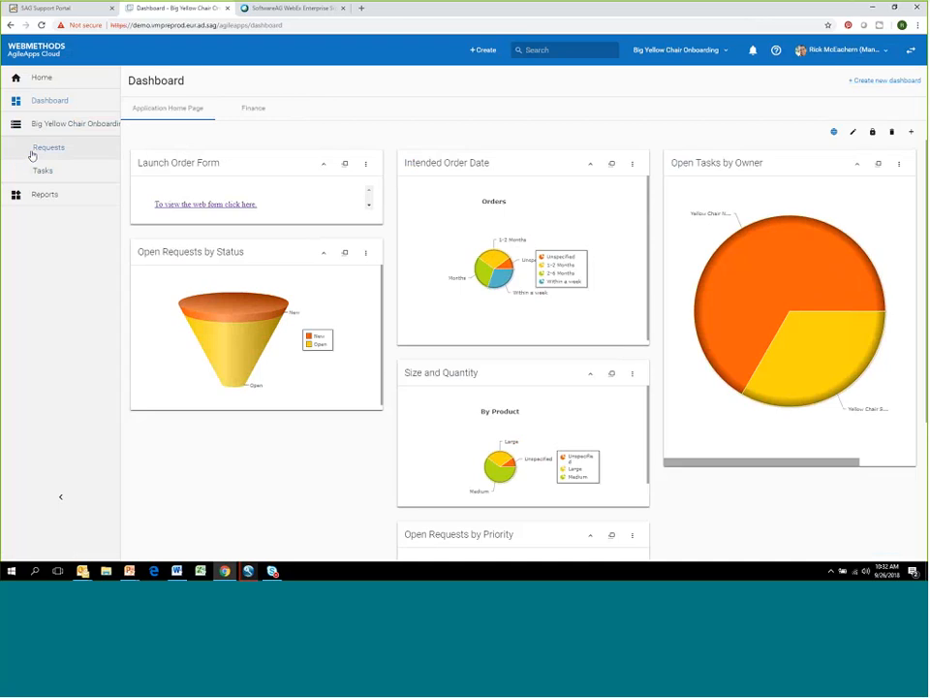
- Open the application's requests and show the view of all active requests
{"action": "left_click", "coordinate": [36, 151]}
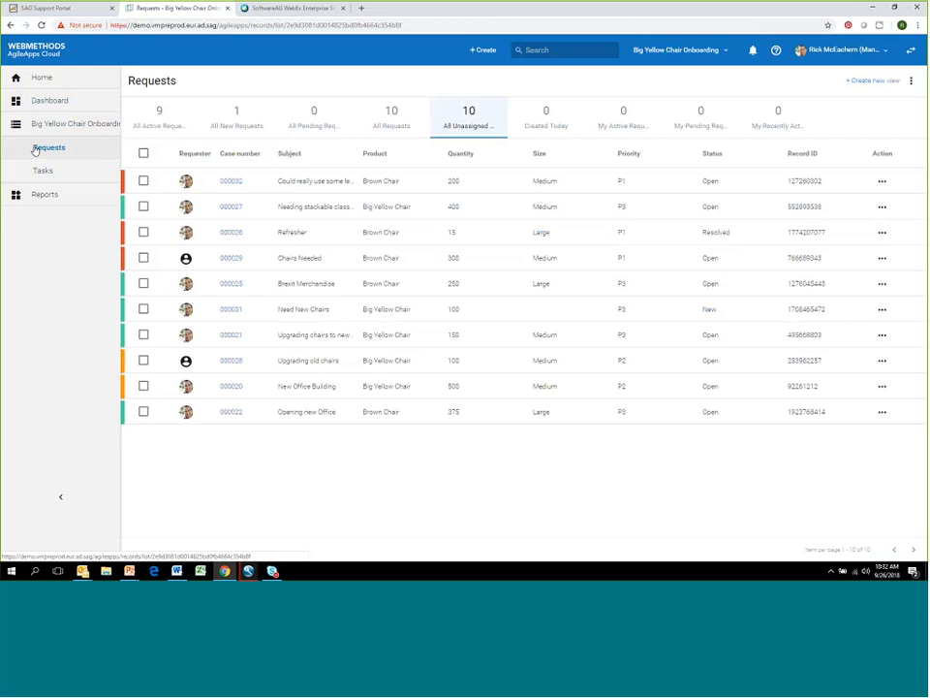
{"action": "left_click", "coordinate": [163, 117]}
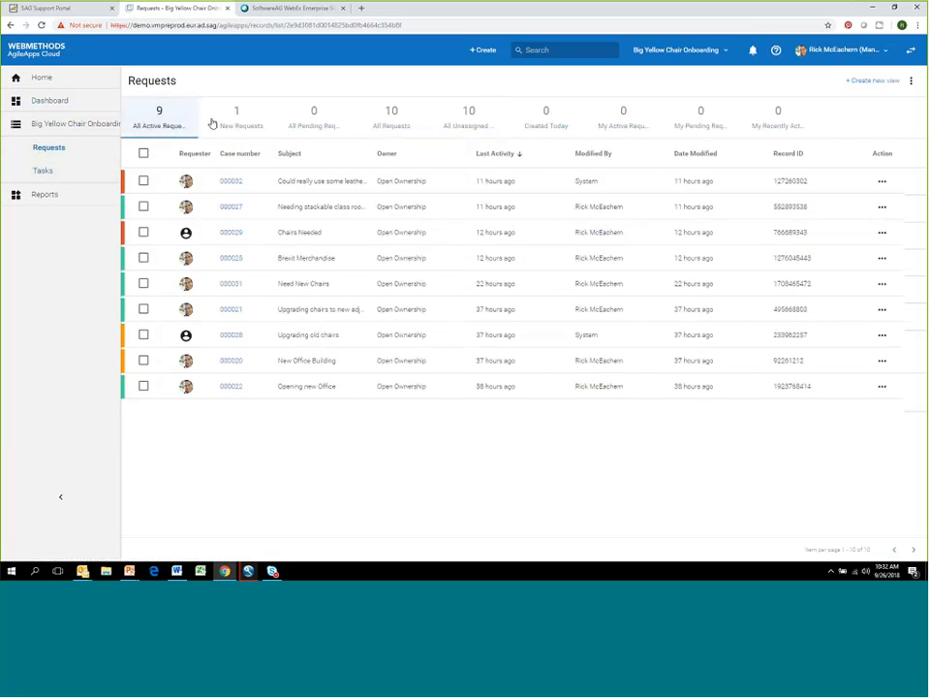
- Add the City field to the All Requests view, save it and dismiss the notification
{"action": "left_click", "coordinate": [231, 118]}
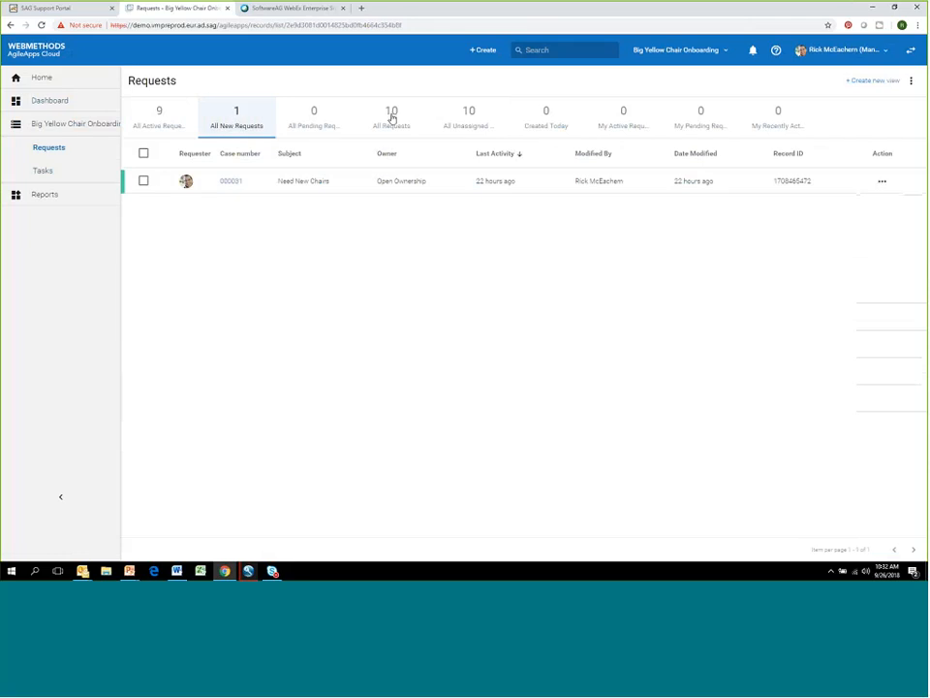
{"action": "left_click", "coordinate": [394, 116]}
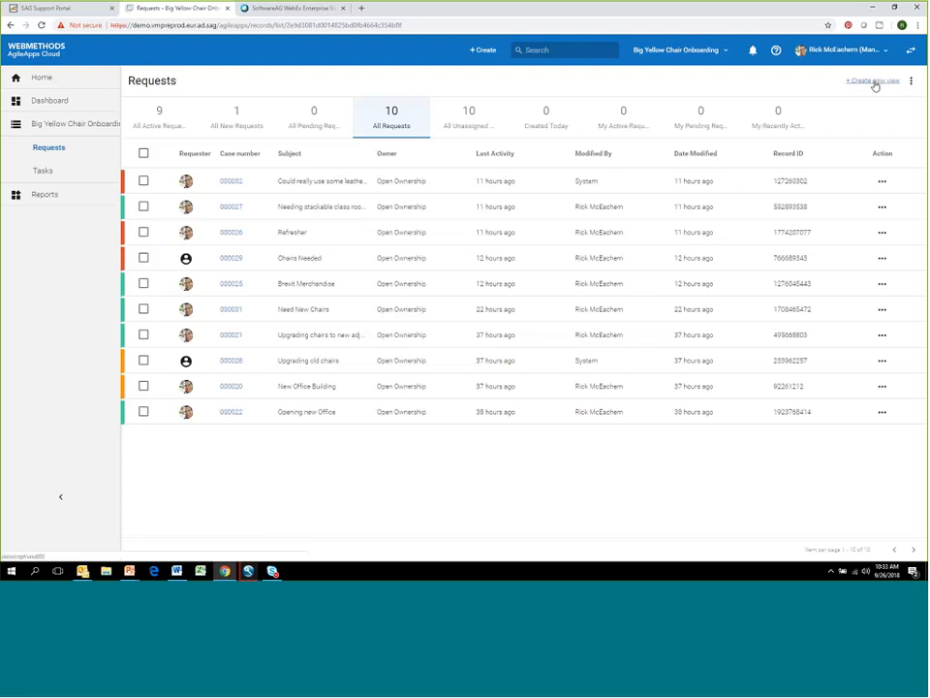
{"action": "left_click", "coordinate": [911, 82]}
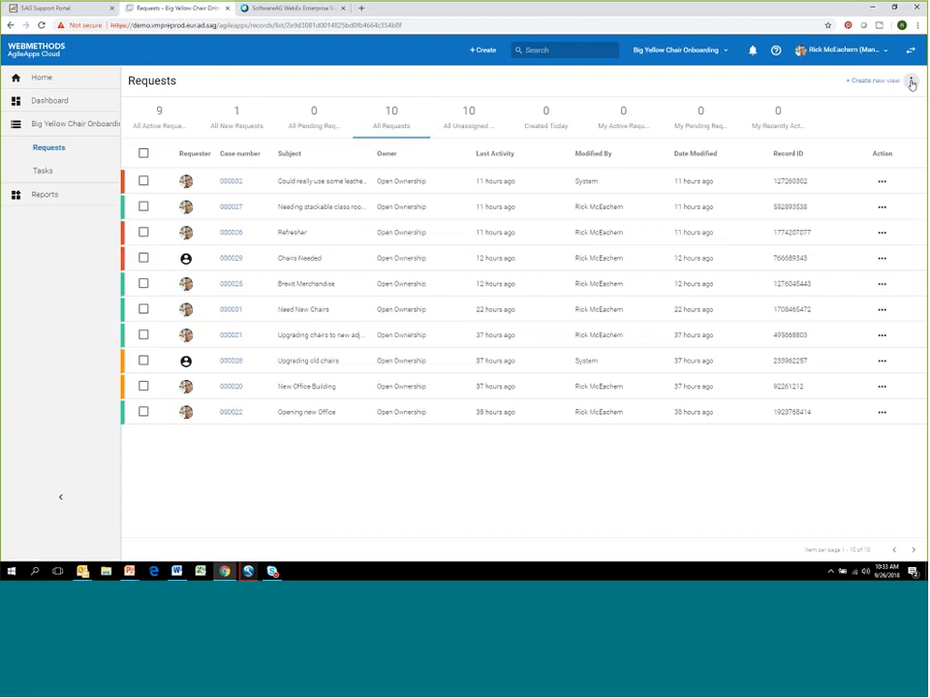
{"action": "left_click", "coordinate": [881, 90]}
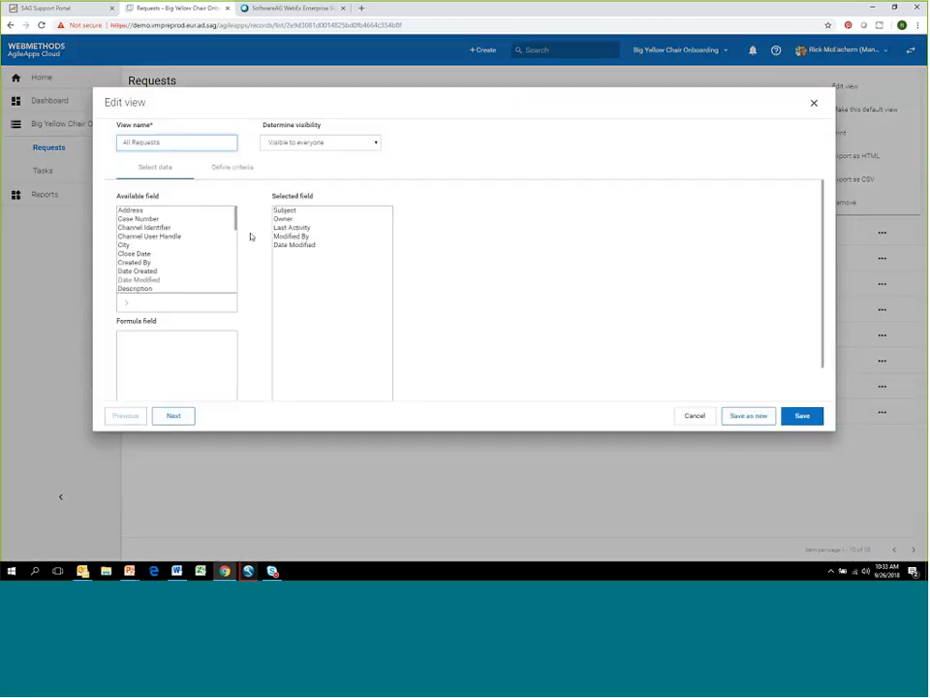
{"action": "left_click", "coordinate": [155, 245]}
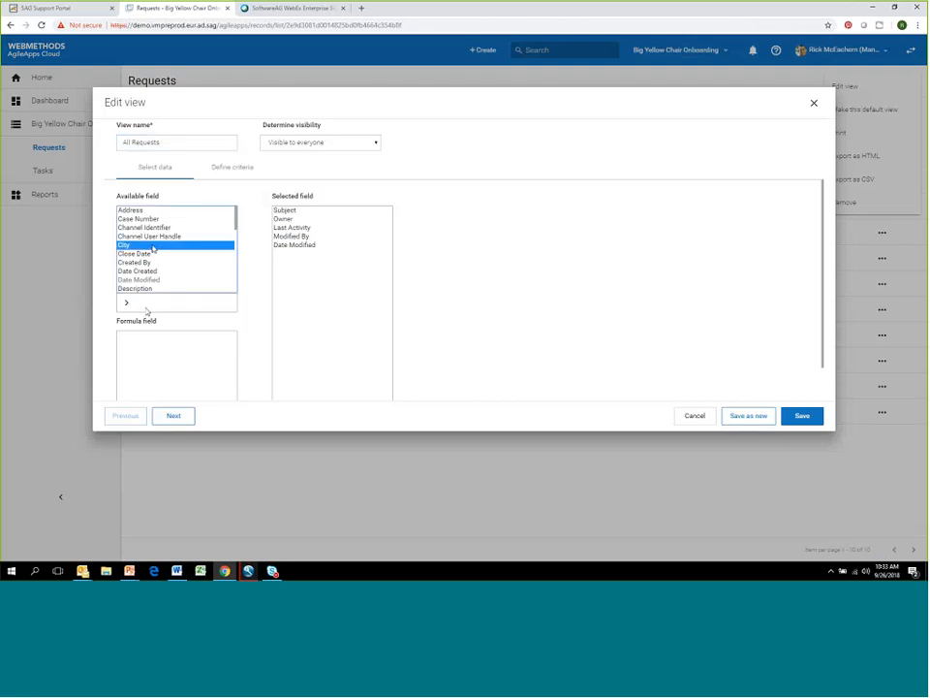
{"action": "left_click", "coordinate": [127, 304]}
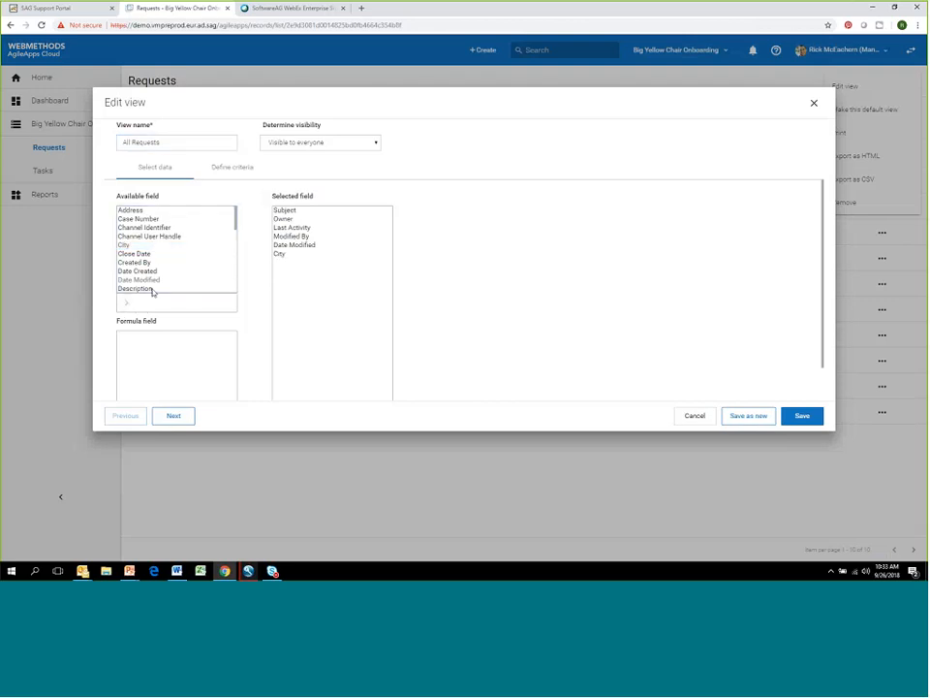
{"action": "left_click", "coordinate": [280, 254]}
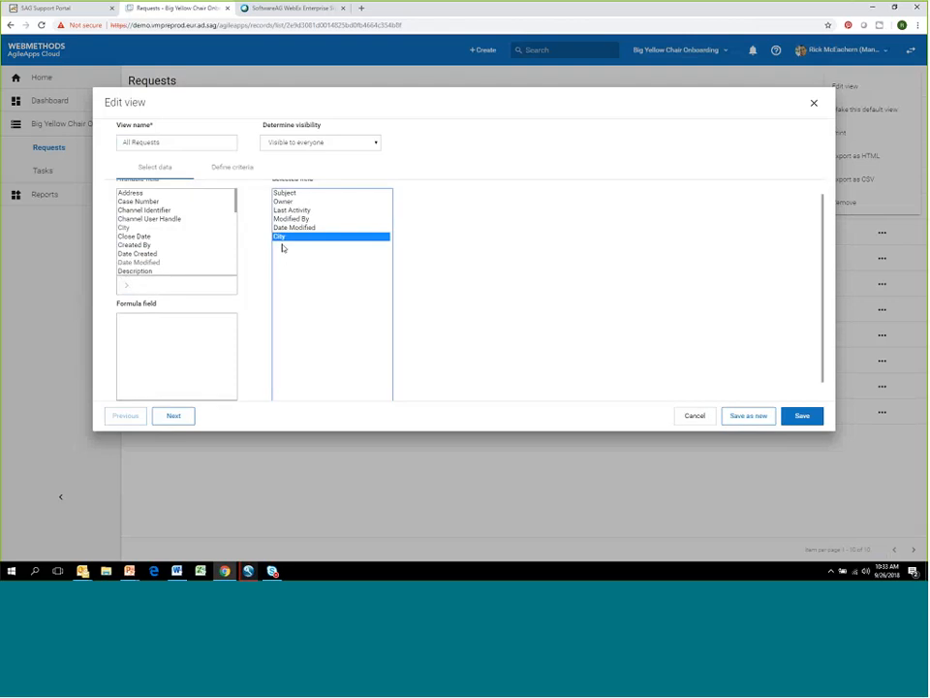
{"action": "left_click", "coordinate": [803, 417]}
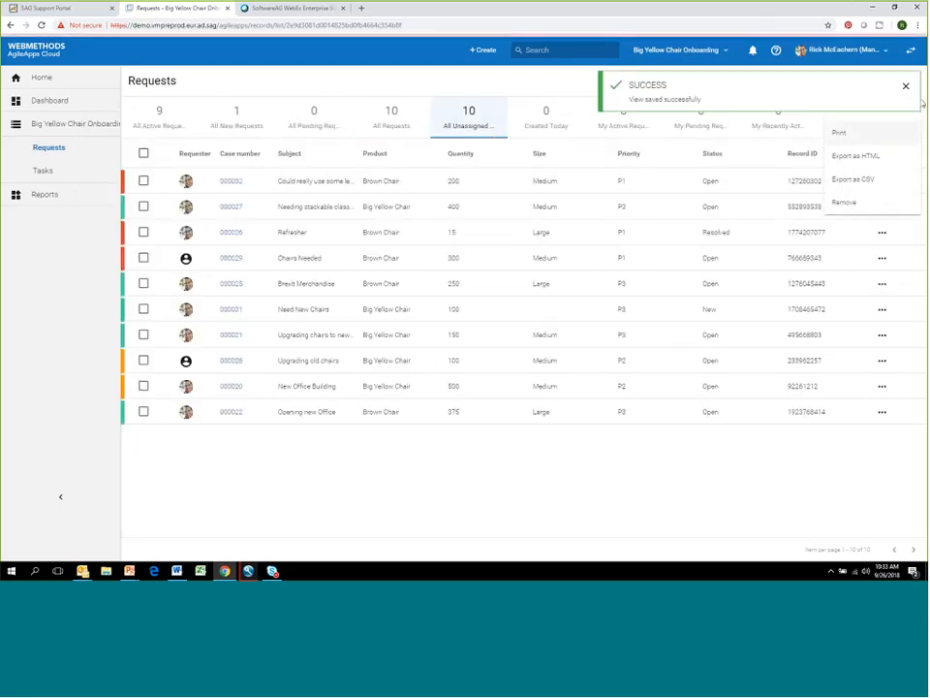
{"action": "left_click", "coordinate": [905, 86]}
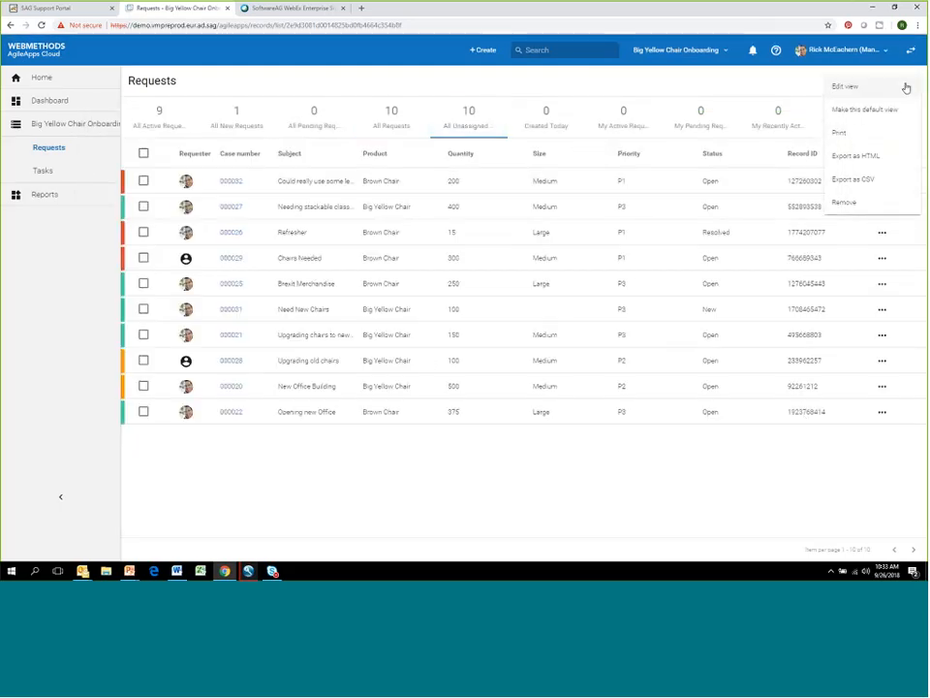
{"action": "left_click", "coordinate": [844, 88]}
{"action": "left_click", "coordinate": [814, 100]}
{"action": "left_click", "coordinate": [829, 96]}
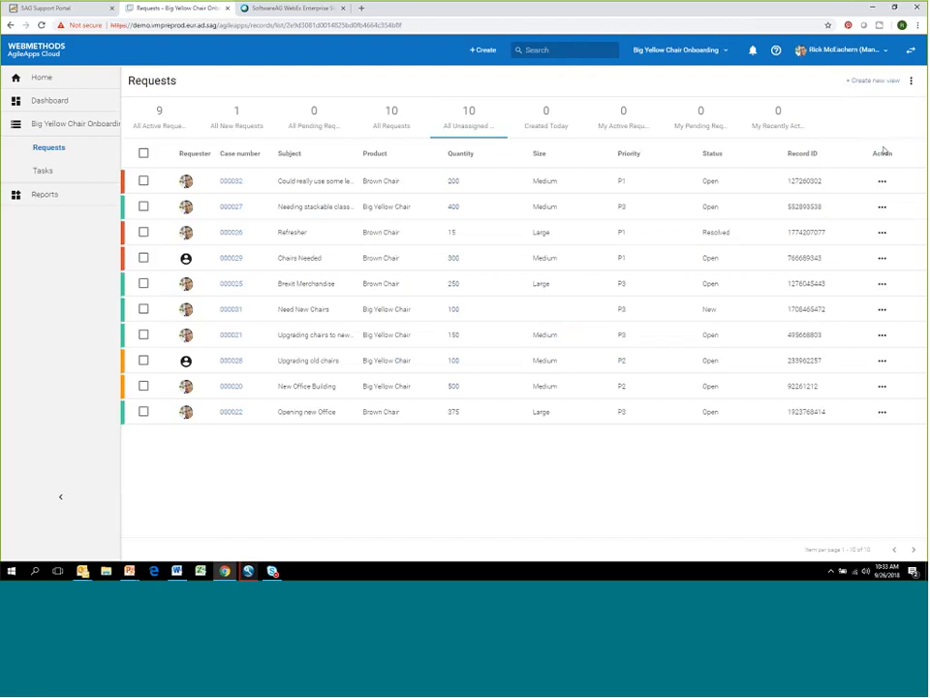
- Edit the All Unassigned Requests view, add the City field to its selected fields and try to save it
{"action": "left_click", "coordinate": [911, 80]}
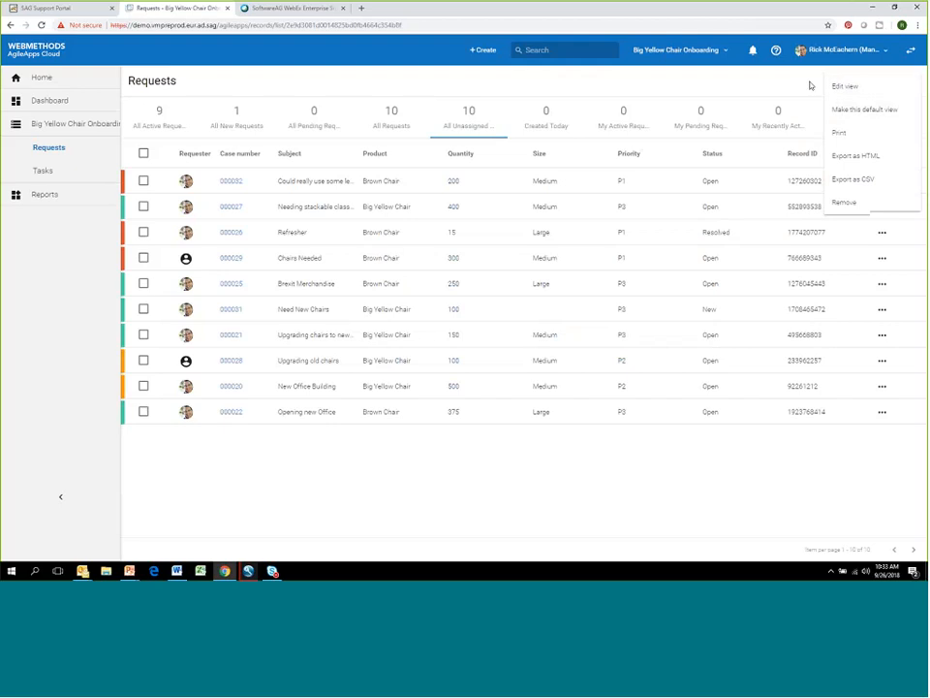
{"action": "left_click", "coordinate": [897, 87]}
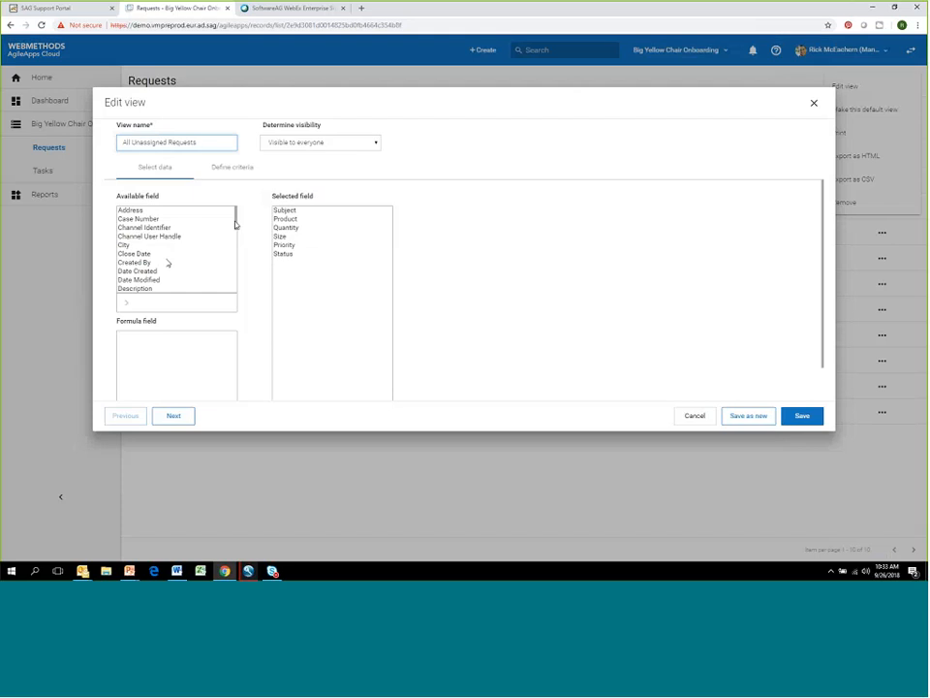
{"action": "mouse_move", "coordinate": [235, 221]}
{"action": "left_mouse_down"}
{"action": "mouse_move", "coordinate": [234, 287]}
{"action": "mouse_move", "coordinate": [234, 209]}
{"action": "left_mouse_up"}
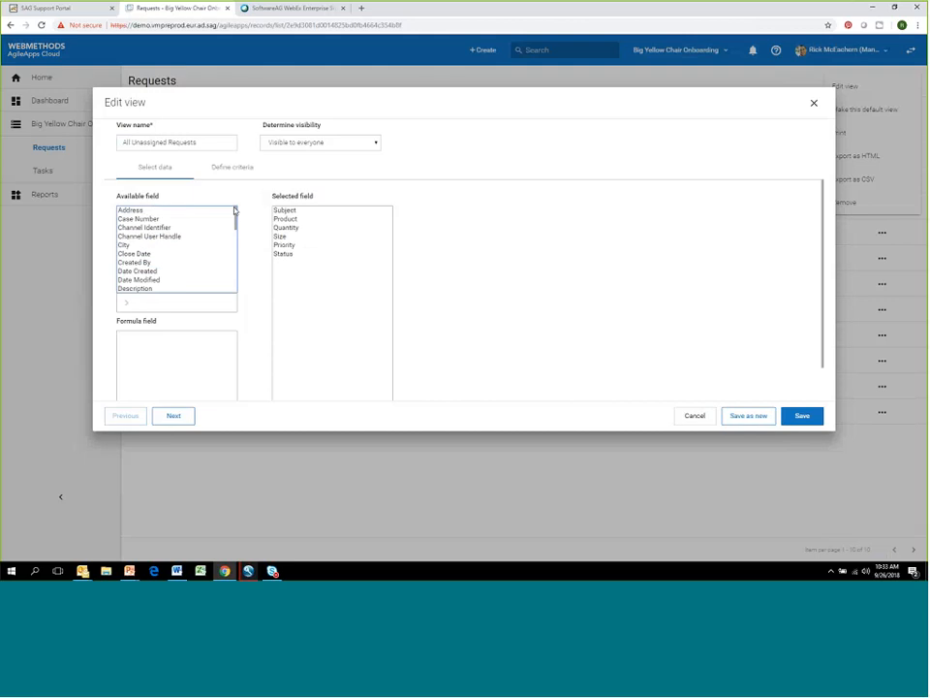
{"action": "left_click", "coordinate": [141, 245]}
{"action": "left_click", "coordinate": [126, 304]}
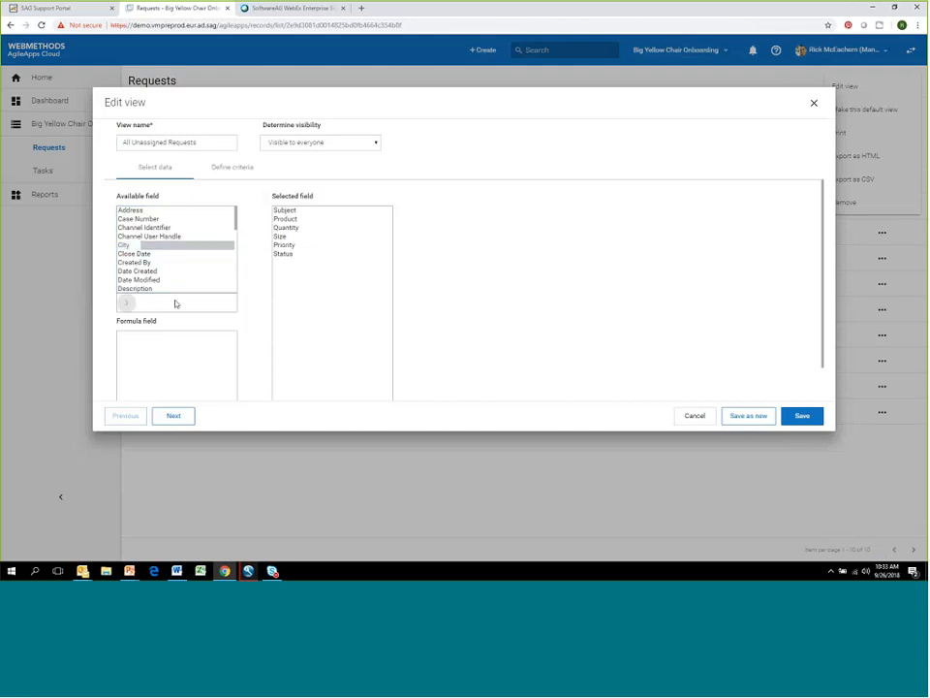
{"action": "left_click", "coordinate": [804, 418]}
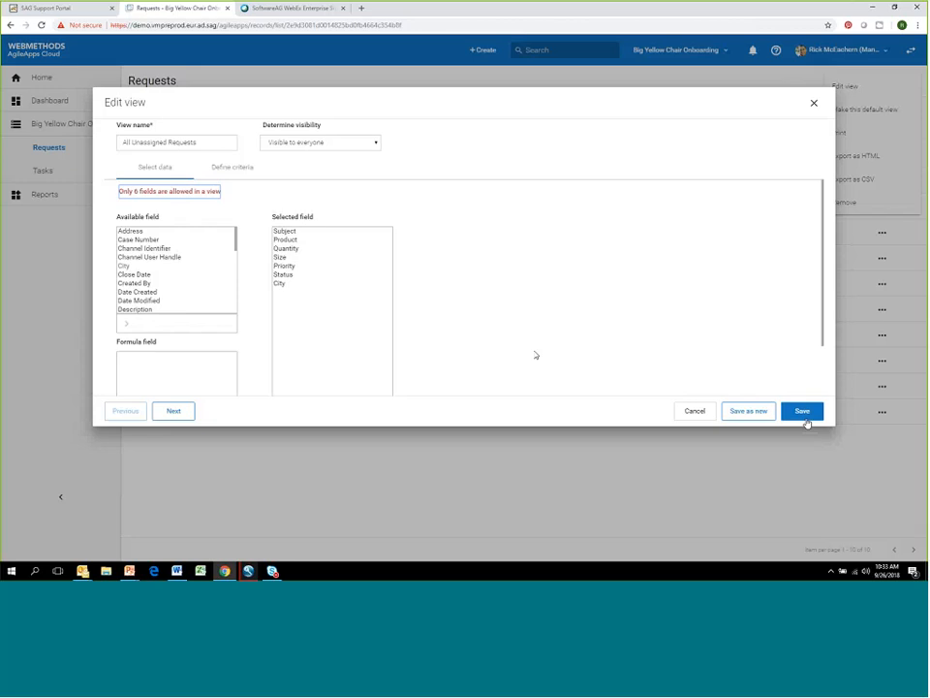
- Remove the Subject field from the All Unassigned Requests view and save the view
{"action": "left_click", "coordinate": [287, 232]}
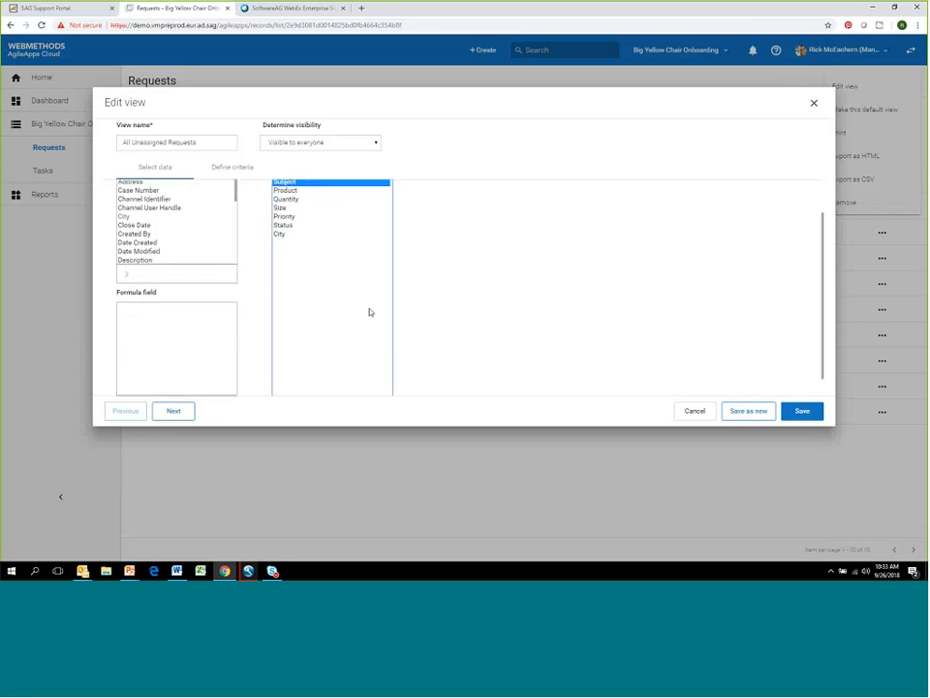
{"action": "scroll", "coordinate": [352, 319], "scroll_direction": "down", "scroll_amount": 1}
{"action": "left_click", "coordinate": [325, 385]}
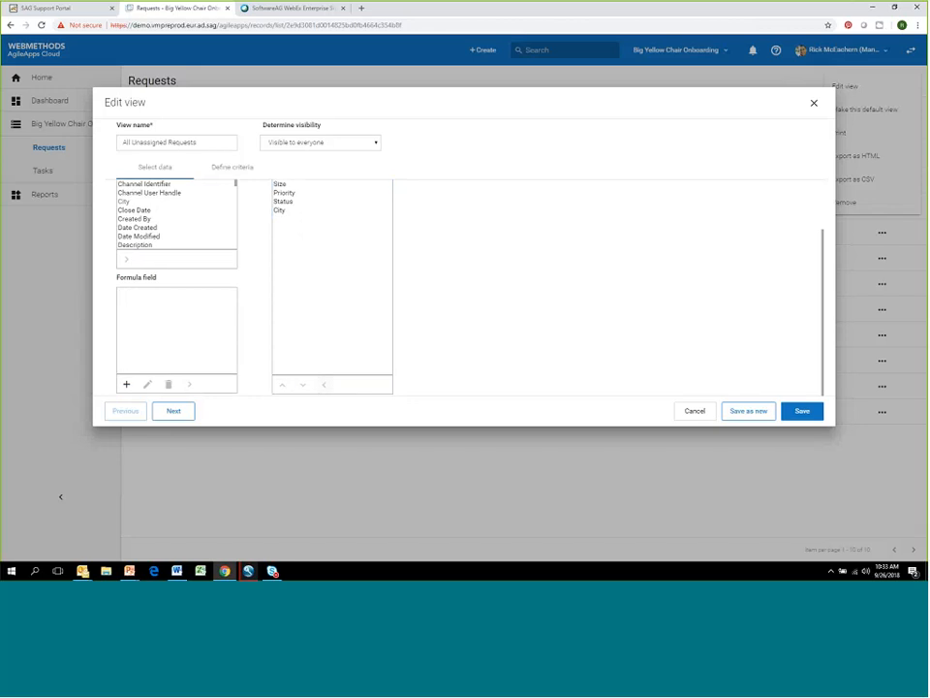
{"action": "left_click", "coordinate": [803, 410]}
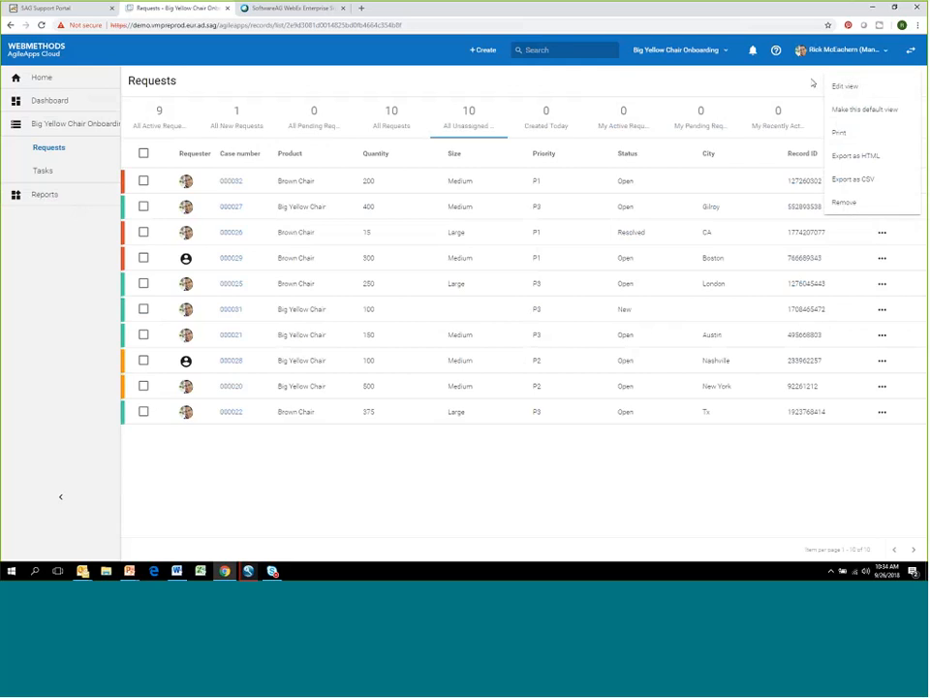
{"action": "left_click", "coordinate": [815, 85]}
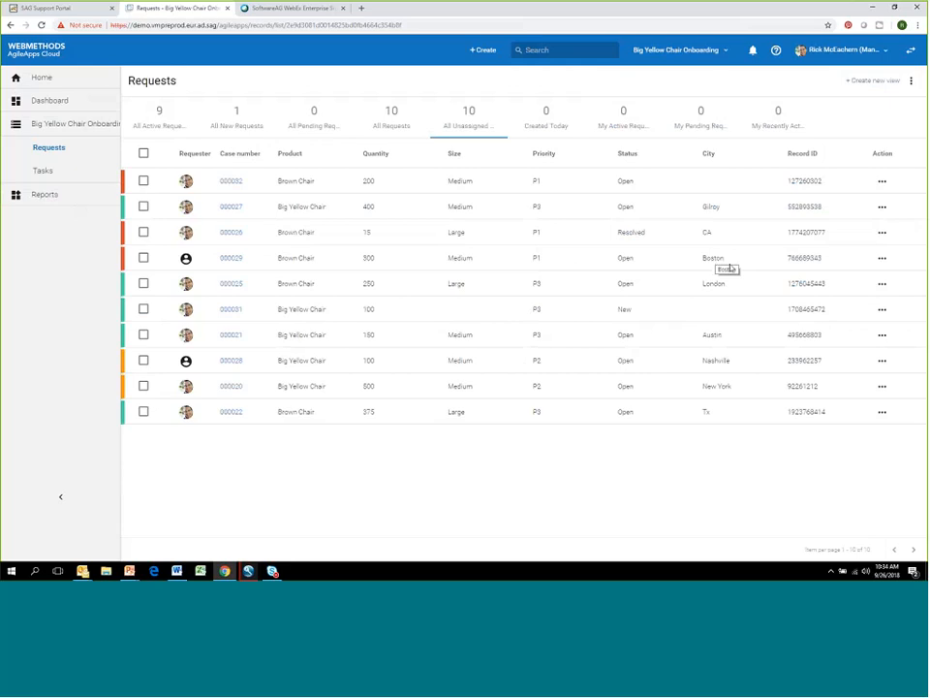
- Check the available actions for the first listed Brown Chair request and open its record
{"action": "left_click", "coordinate": [882, 183]}
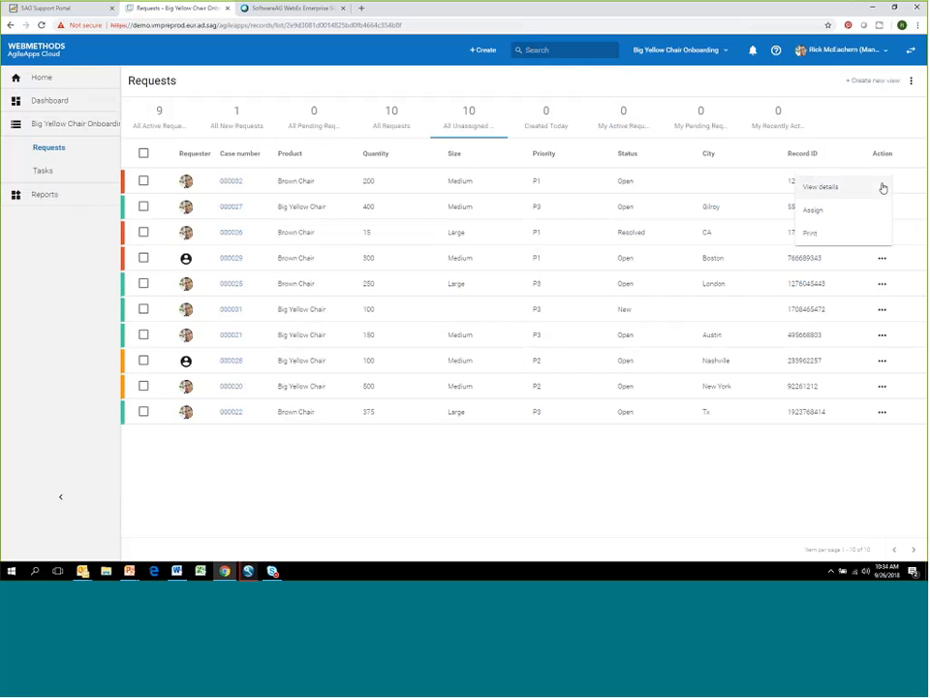
{"action": "left_click", "coordinate": [236, 186]}
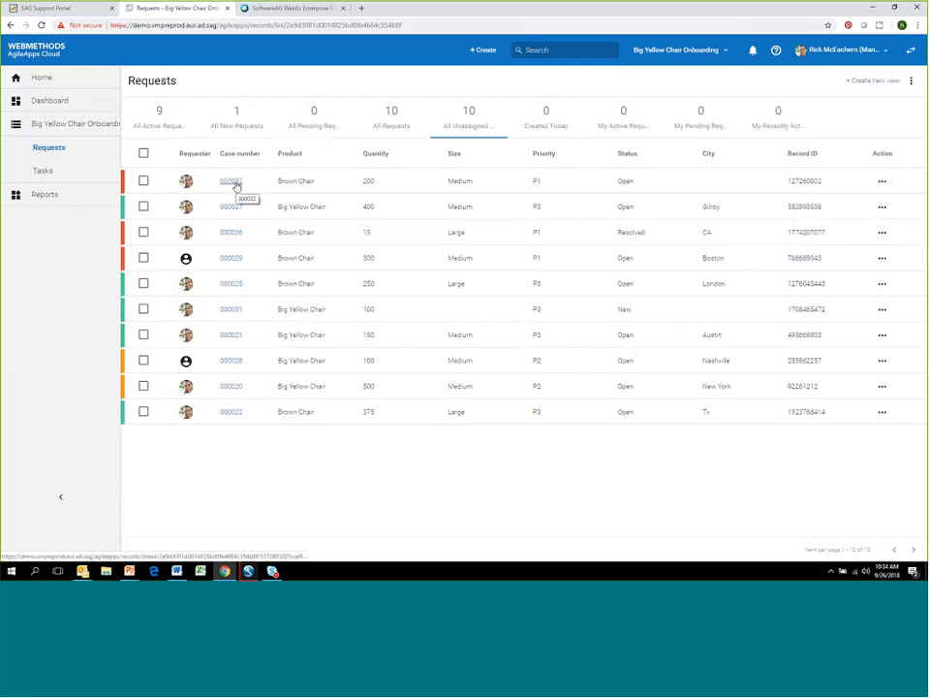
{"action": "left_click", "coordinate": [235, 184]}
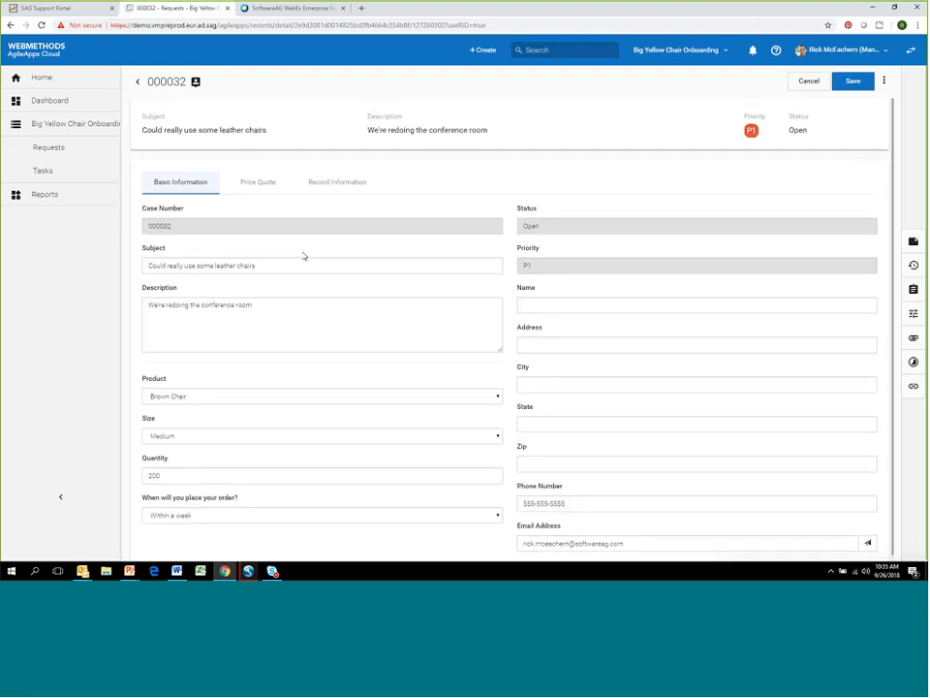
- Examine the request's Price Quote and Record Information sections, then its Basic Information fields
{"action": "left_click", "coordinate": [268, 185]}
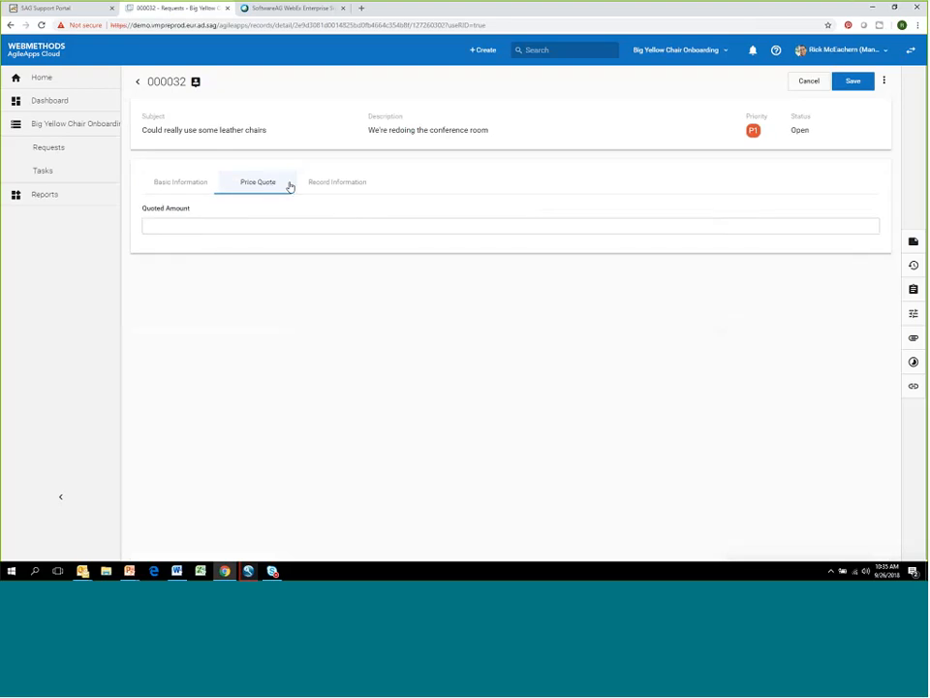
{"action": "left_click", "coordinate": [325, 185]}
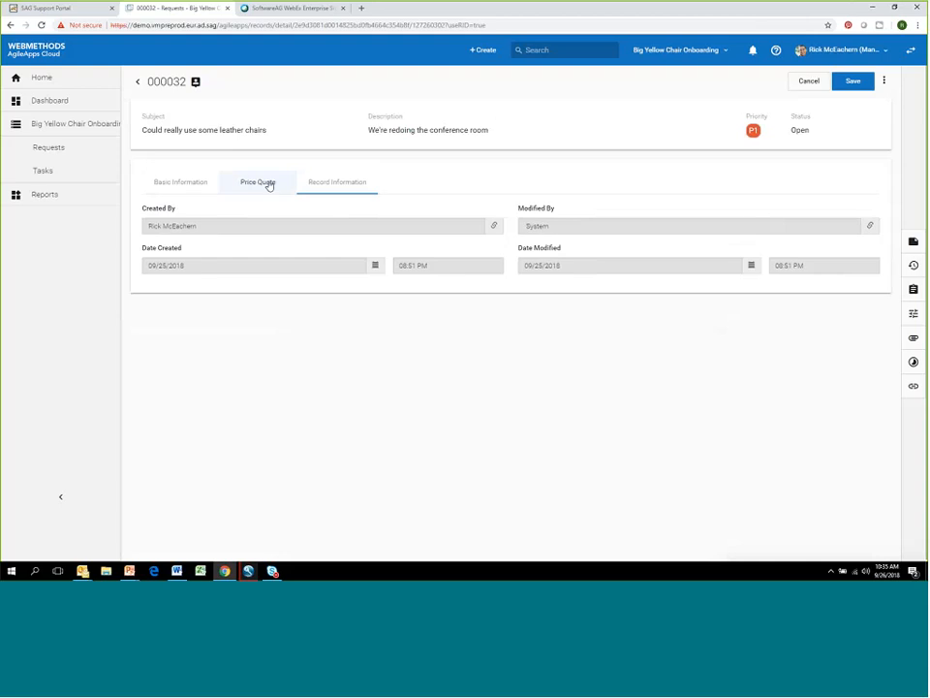
{"action": "left_click", "coordinate": [267, 185]}
{"action": "left_click", "coordinate": [192, 187]}
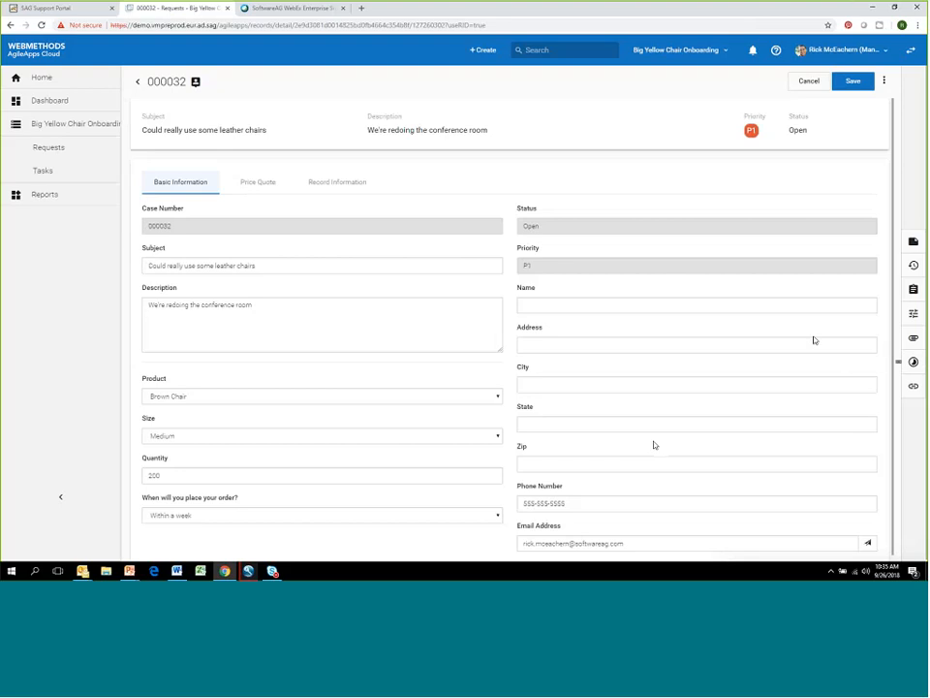
{"action": "scroll", "coordinate": [810, 334], "scroll_direction": "down", "scroll_amount": 1}
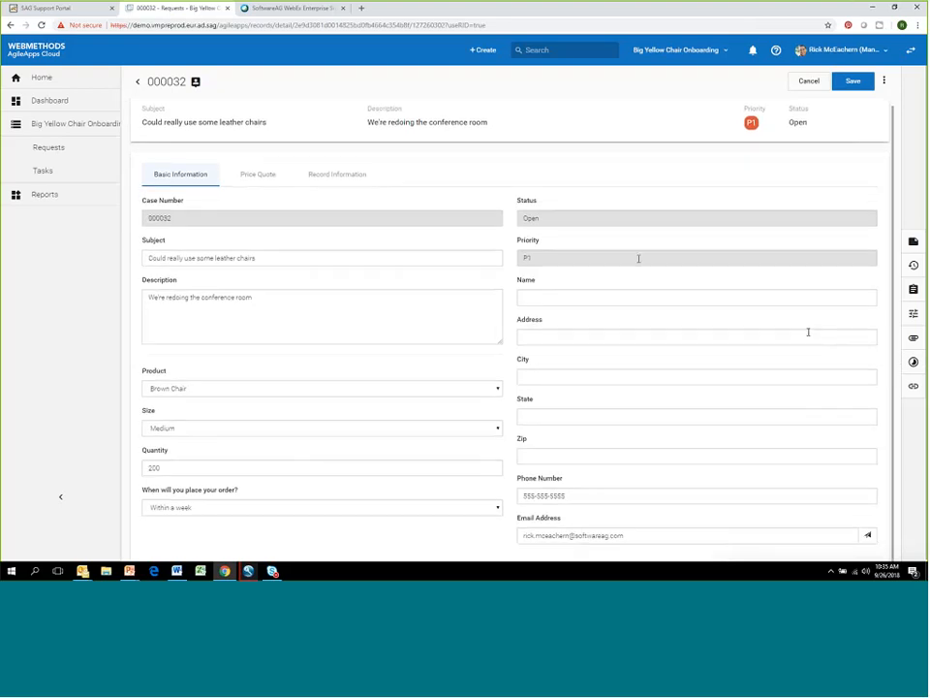
{"action": "left_click", "coordinate": [601, 297]}
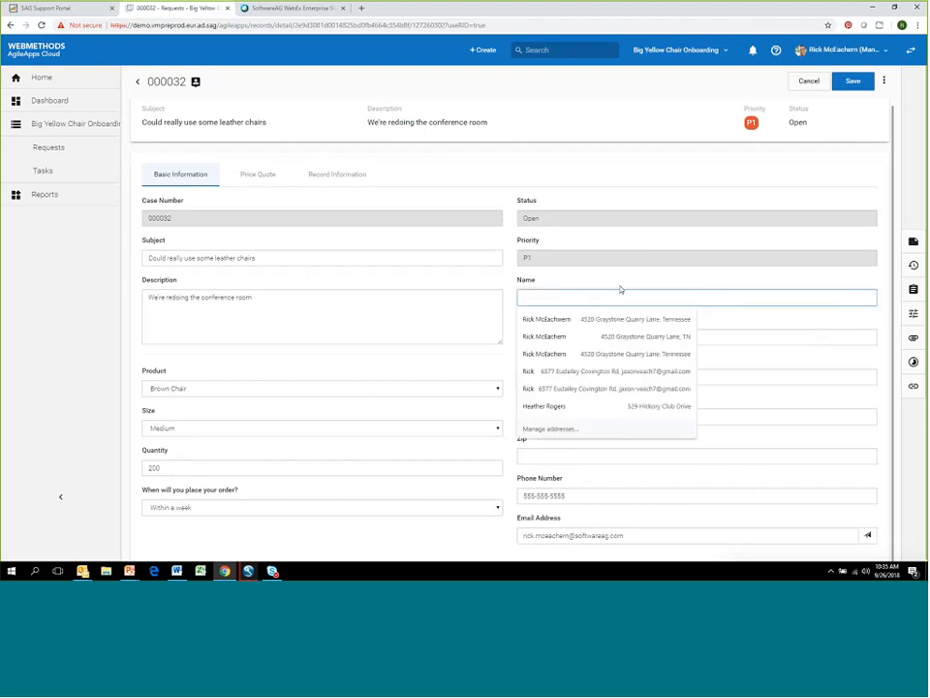
{"action": "left_click", "coordinate": [669, 179]}
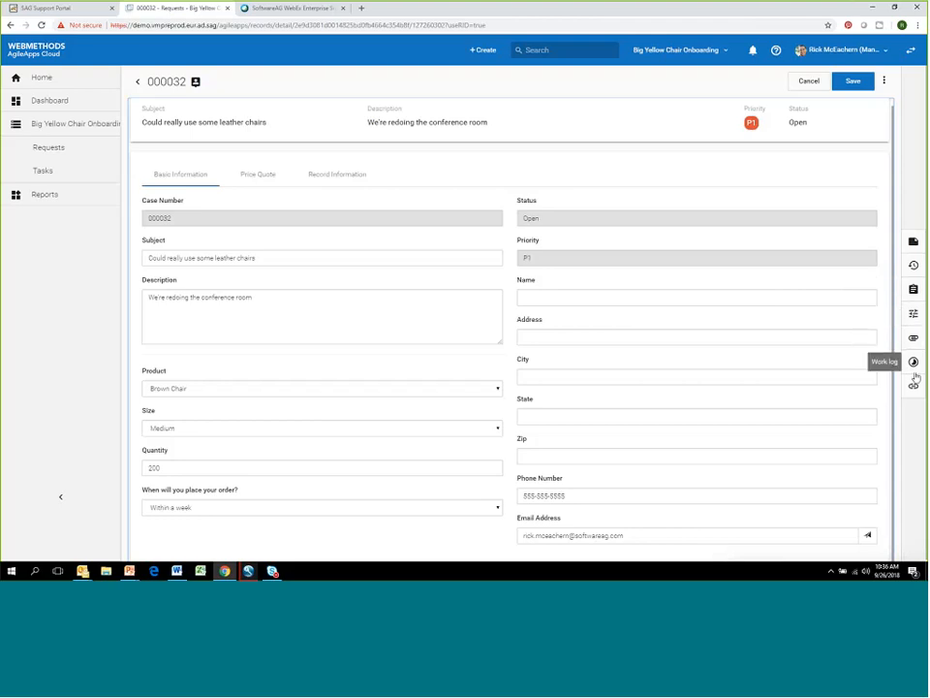
- Submit a private note on the request reading "This looks like an important customer" and dismiss the notification
{"action": "left_click", "coordinate": [913, 242]}
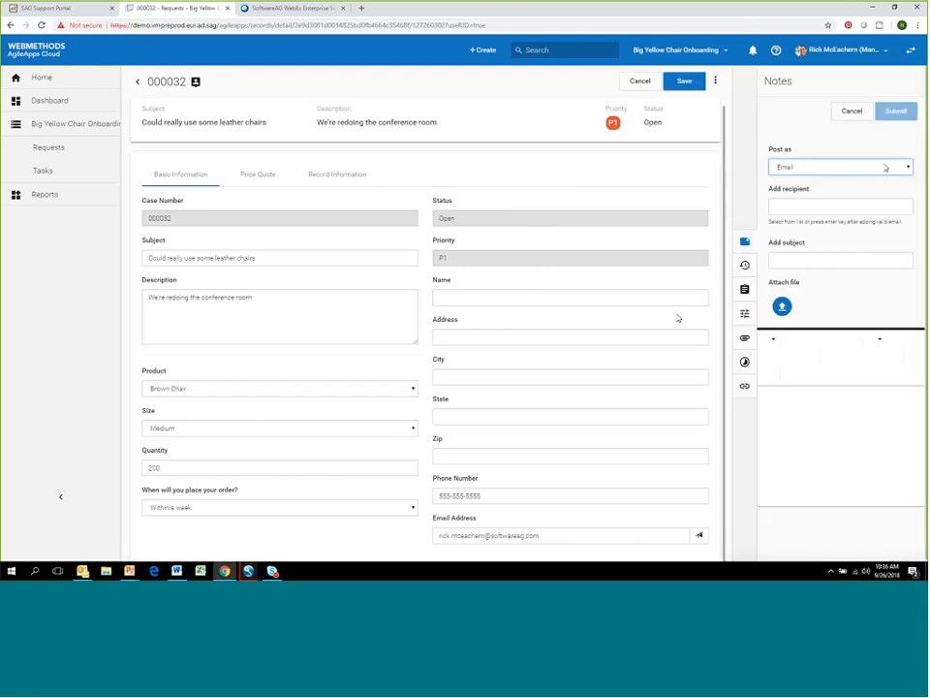
{"action": "left_click", "coordinate": [853, 171]}
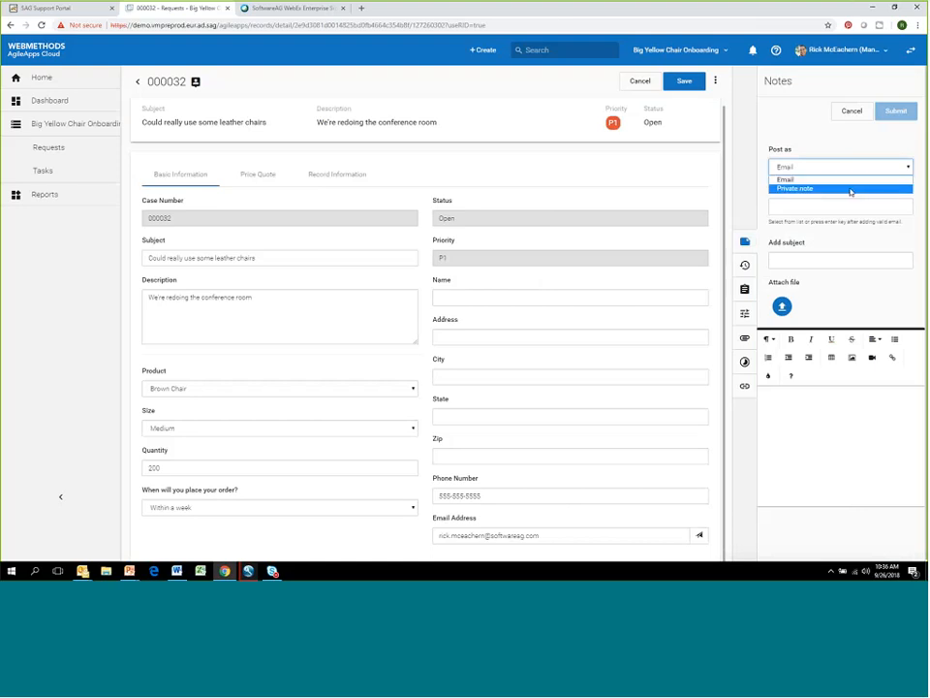
{"action": "left_click", "coordinate": [851, 190]}
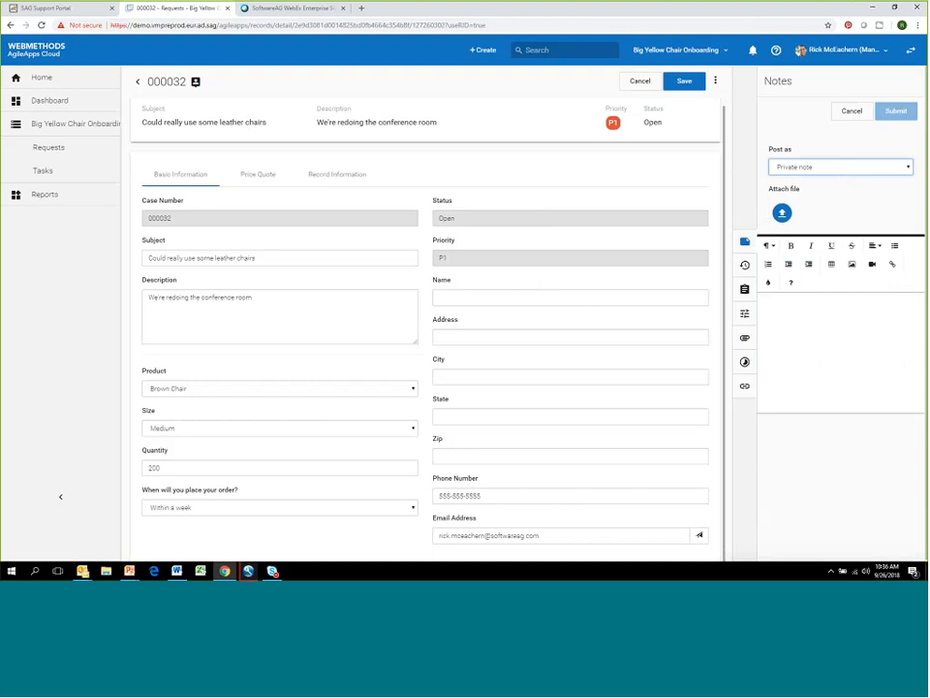
{"action": "left_click", "coordinate": [780, 322]}
{"action": "type", "text": "This looks like an important customer"}
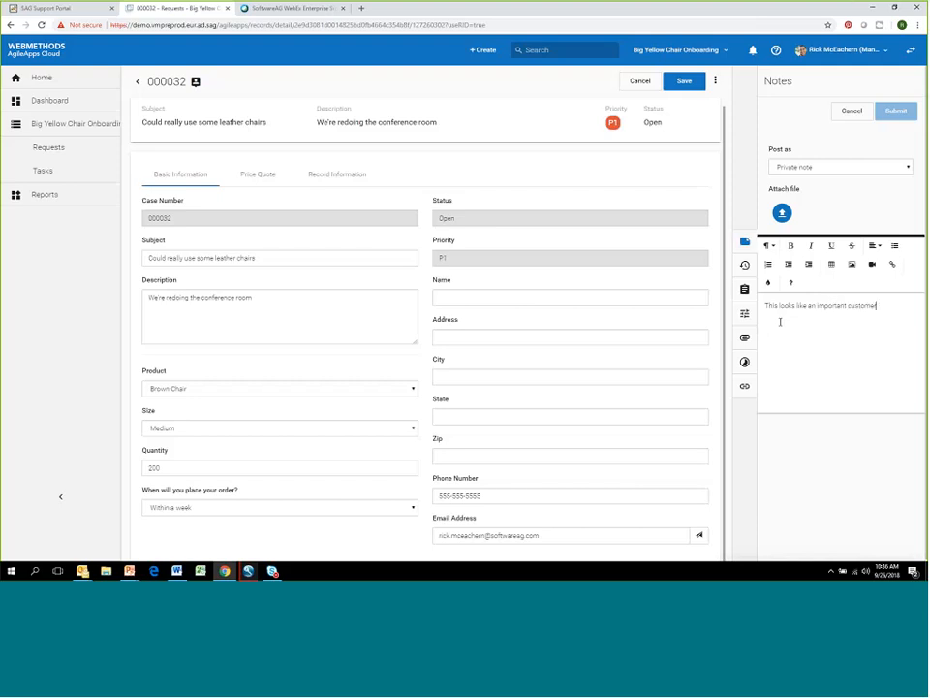
{"action": "left_click", "coordinate": [839, 171]}
{"action": "left_click", "coordinate": [878, 161]}
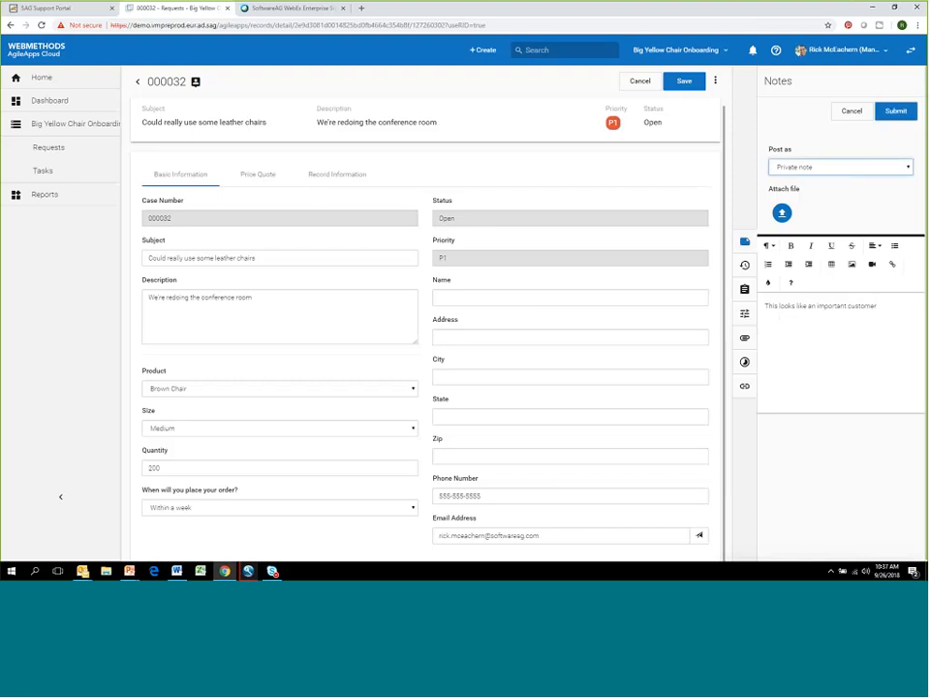
{"action": "left_click", "coordinate": [907, 113]}
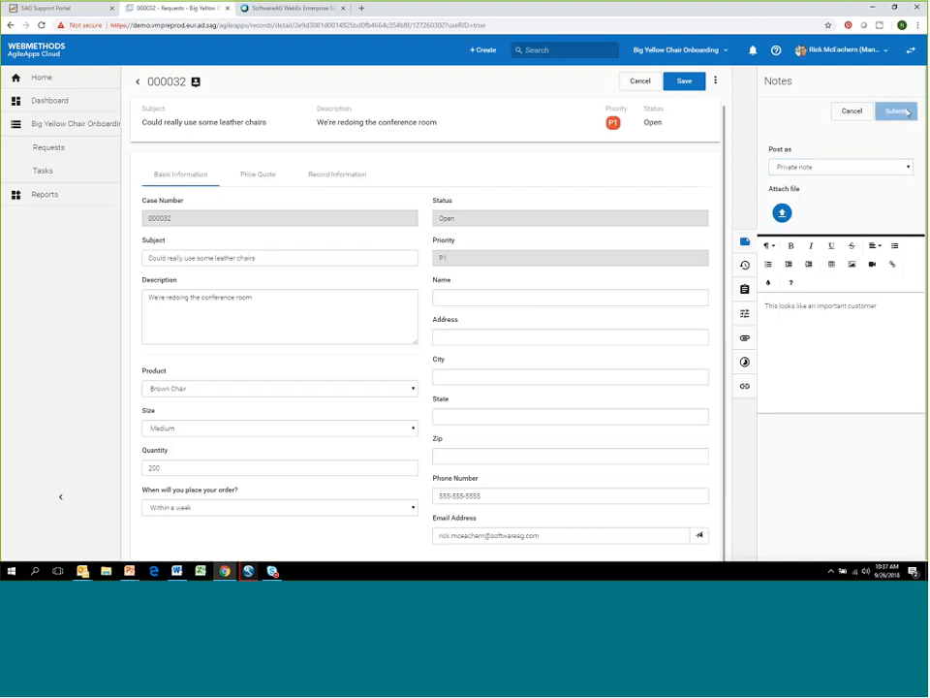
{"action": "left_click", "coordinate": [906, 87]}
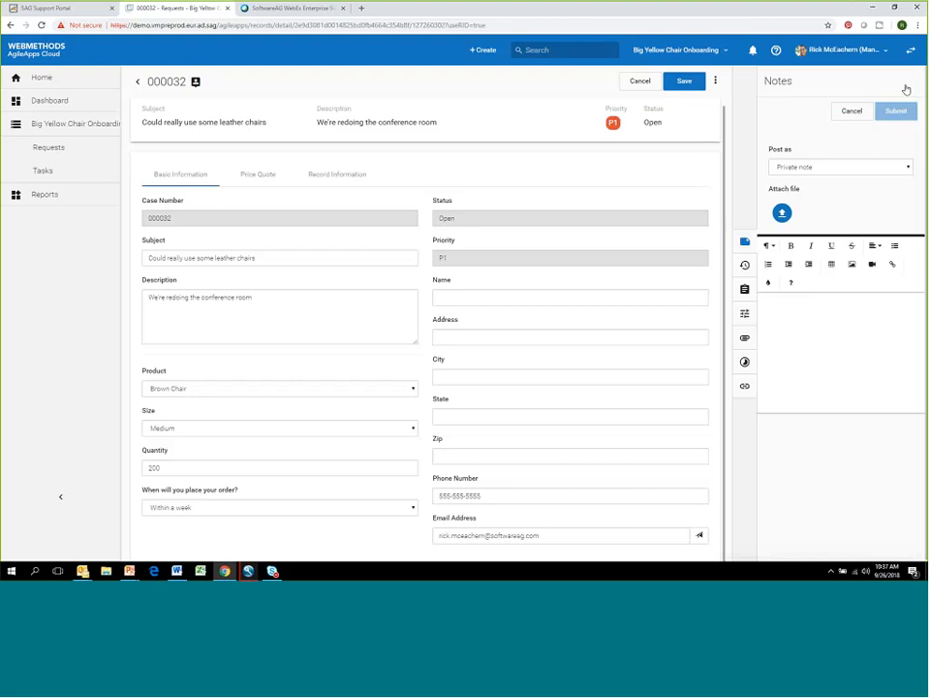
- Set the new note to post as Email and add the recipient's email address, copying the typed address for reuse
{"action": "left_click", "coordinate": [906, 167]}
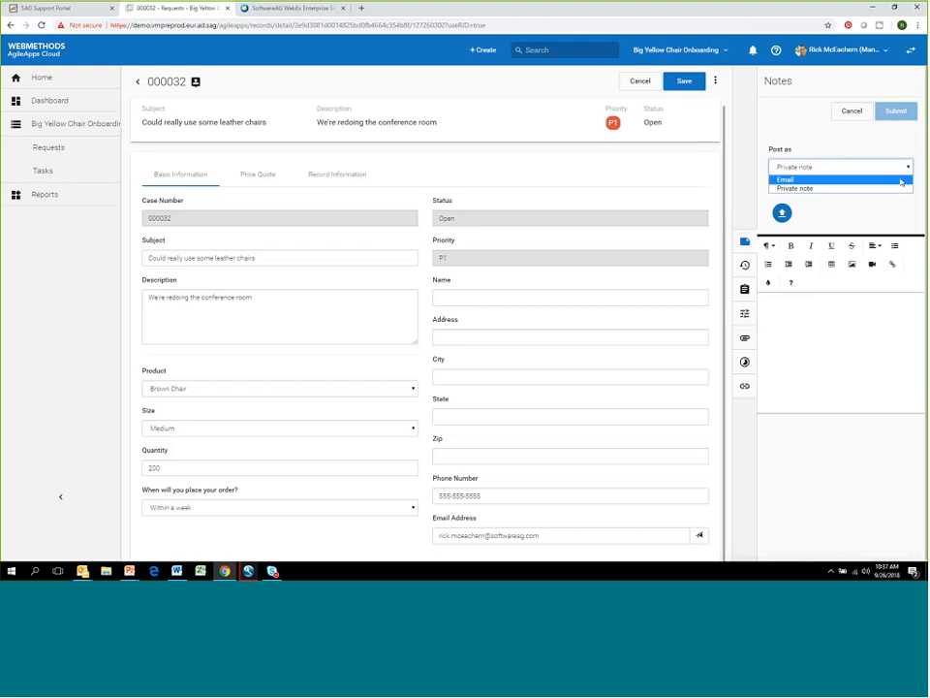
{"action": "left_click", "coordinate": [901, 180]}
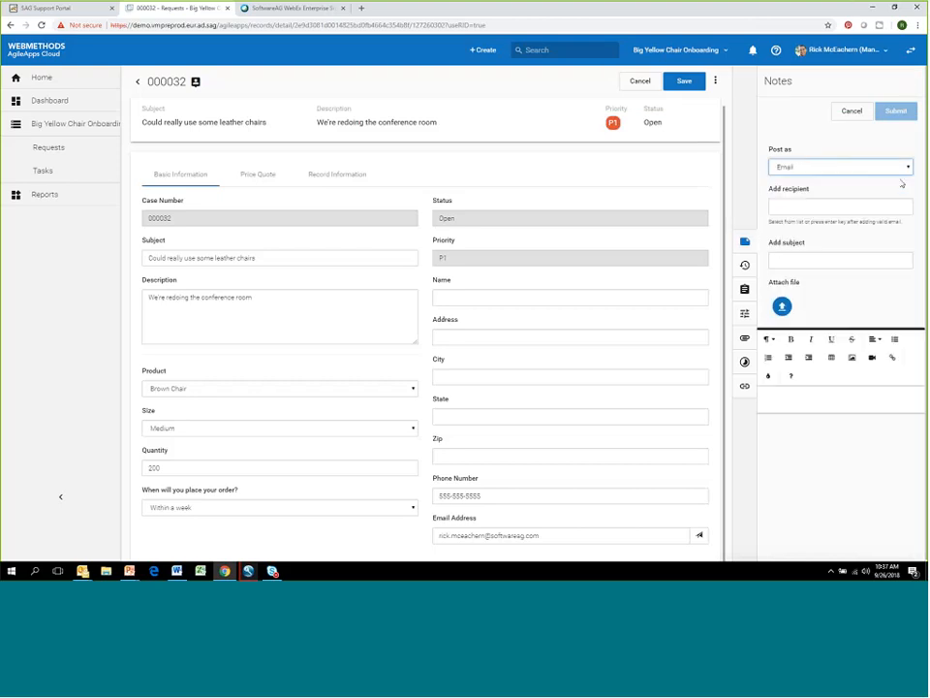
{"action": "left_click", "coordinate": [855, 206]}
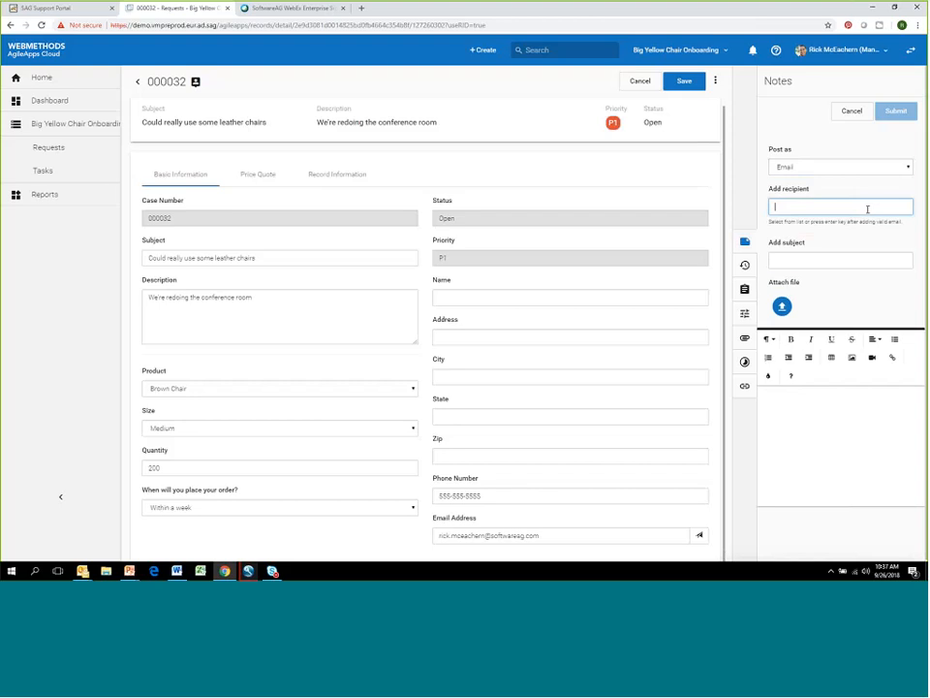
{"action": "key", "text": "ctrl+a"}
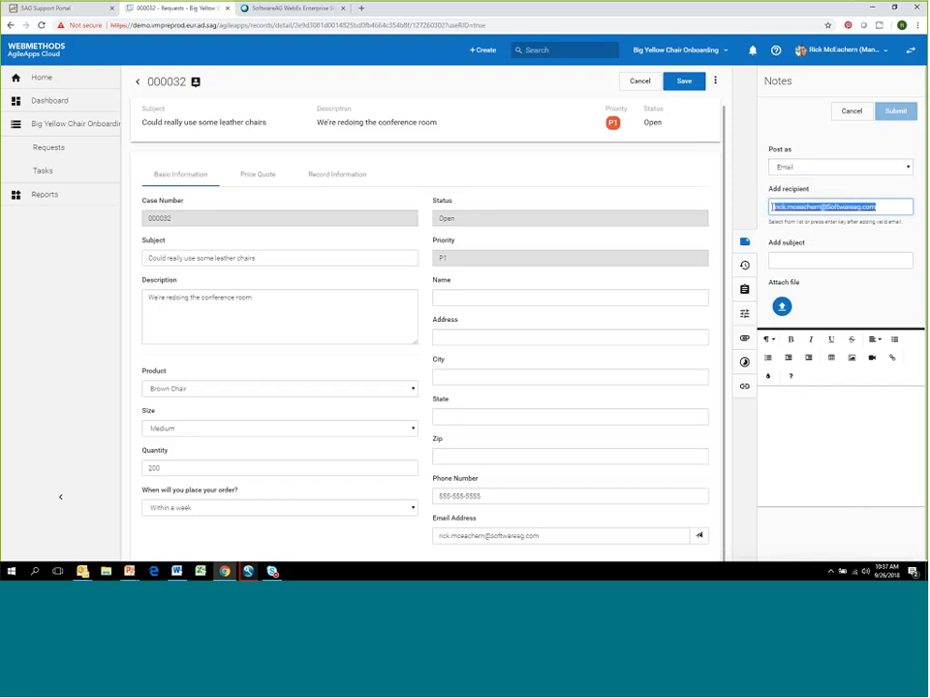
{"action": "left_click", "coordinate": [804, 260]}
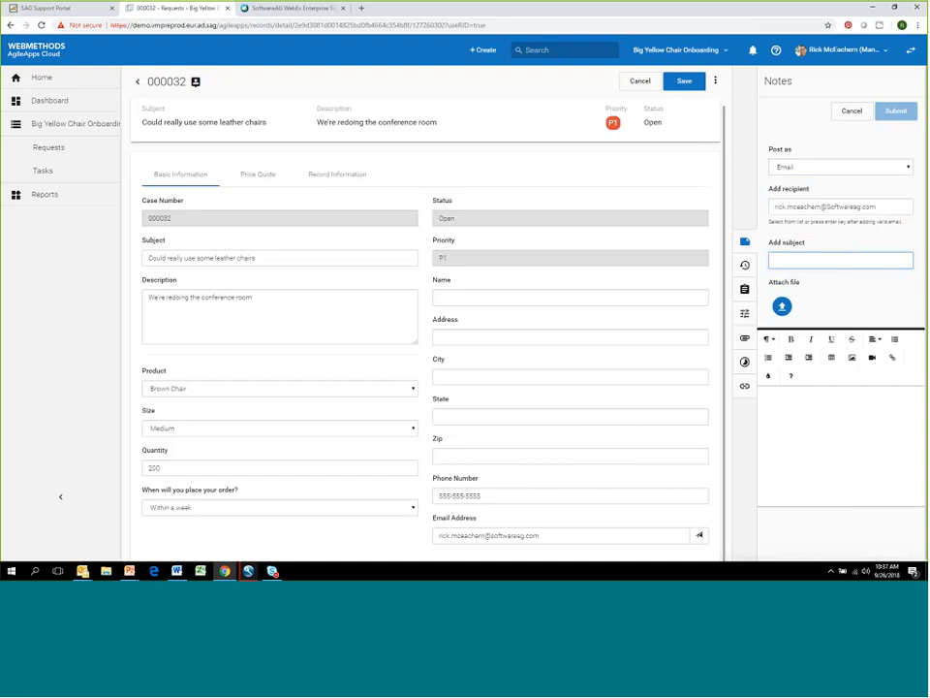
{"action": "left_click", "coordinate": [878, 209]}
{"action": "key", "text": "Return"}
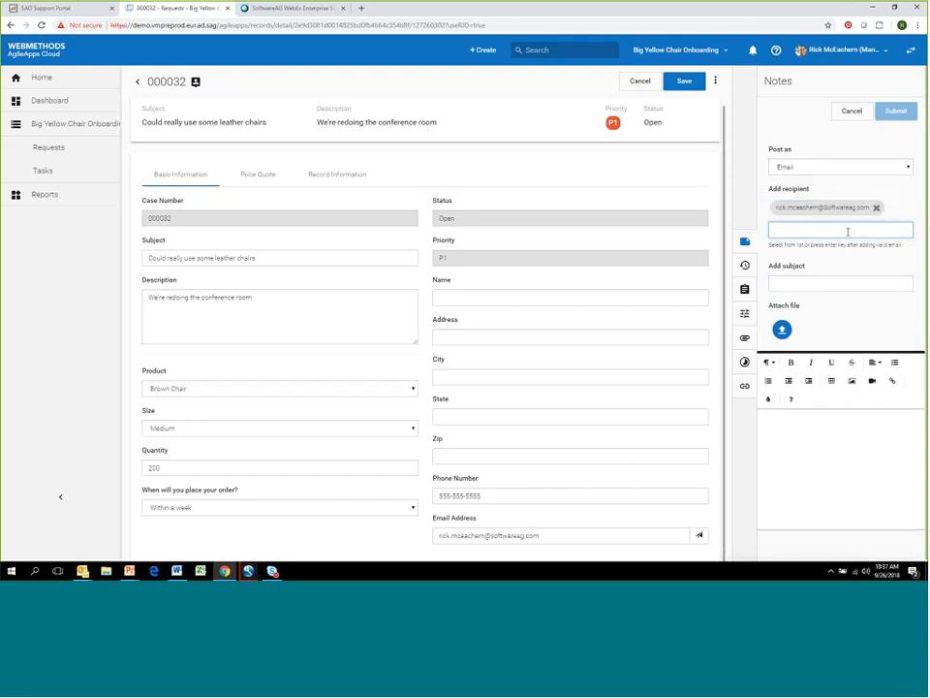
- Give the email the subject "Can you please help with this" and the body text "Please review."
{"action": "left_click", "coordinate": [811, 281]}
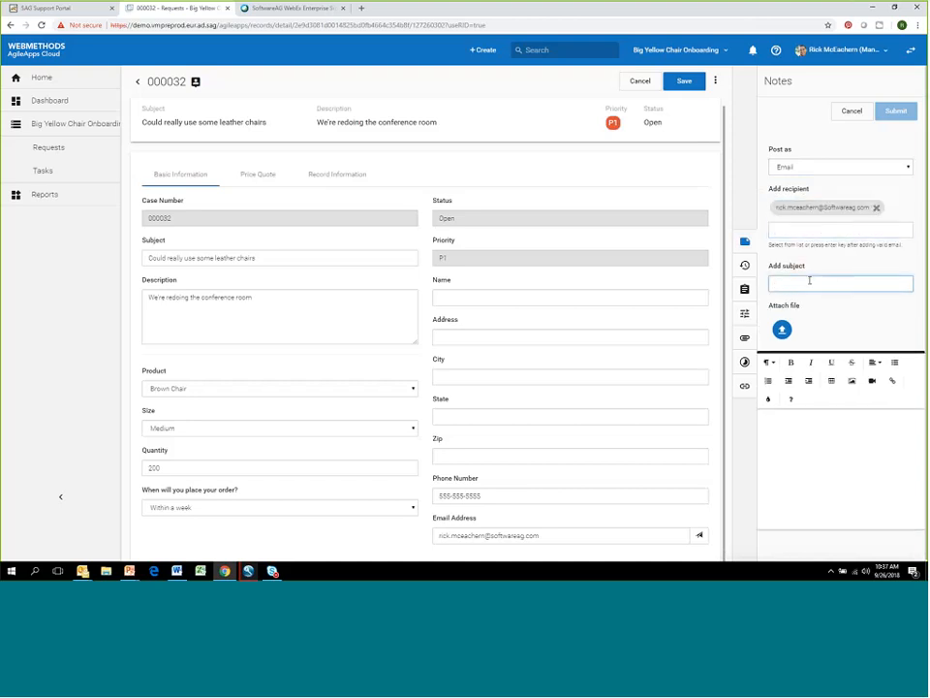
{"action": "type", "text": "Can you please help with this"}
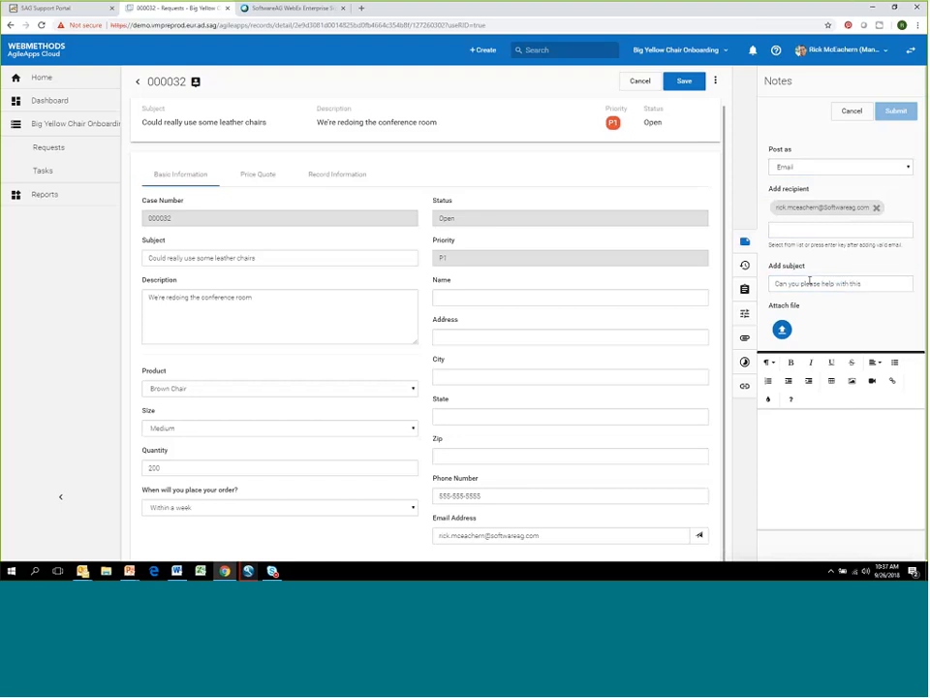
{"action": "left_click", "coordinate": [829, 430]}
{"action": "type", "text": "Please review"}
{"action": "left_click", "coordinate": [805, 229]}
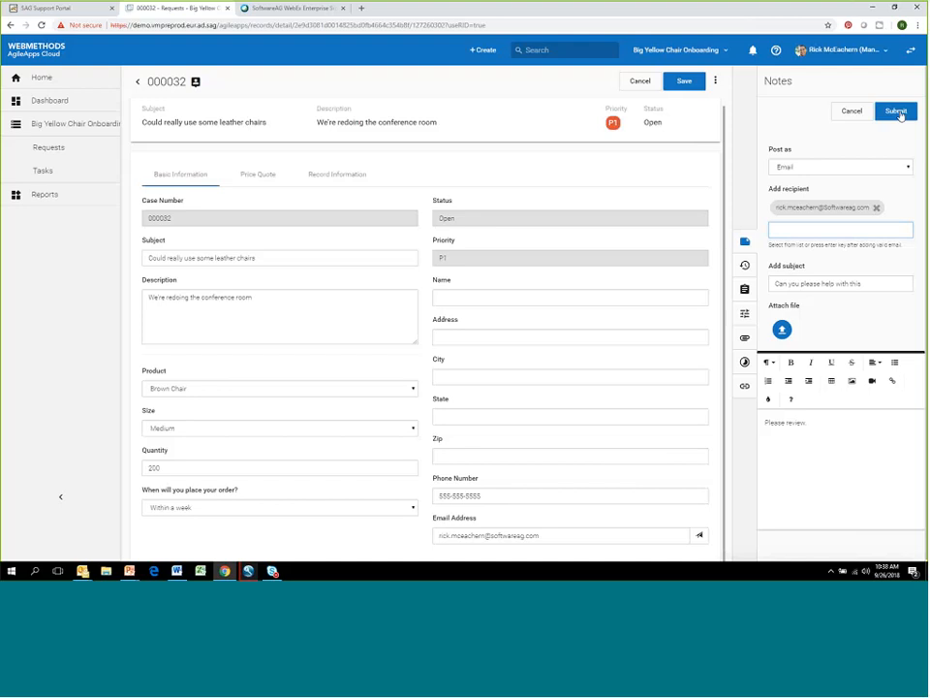
- Submit the email, check the delivered message from its desktop notification and minimize the message window
{"action": "left_click", "coordinate": [899, 114]}
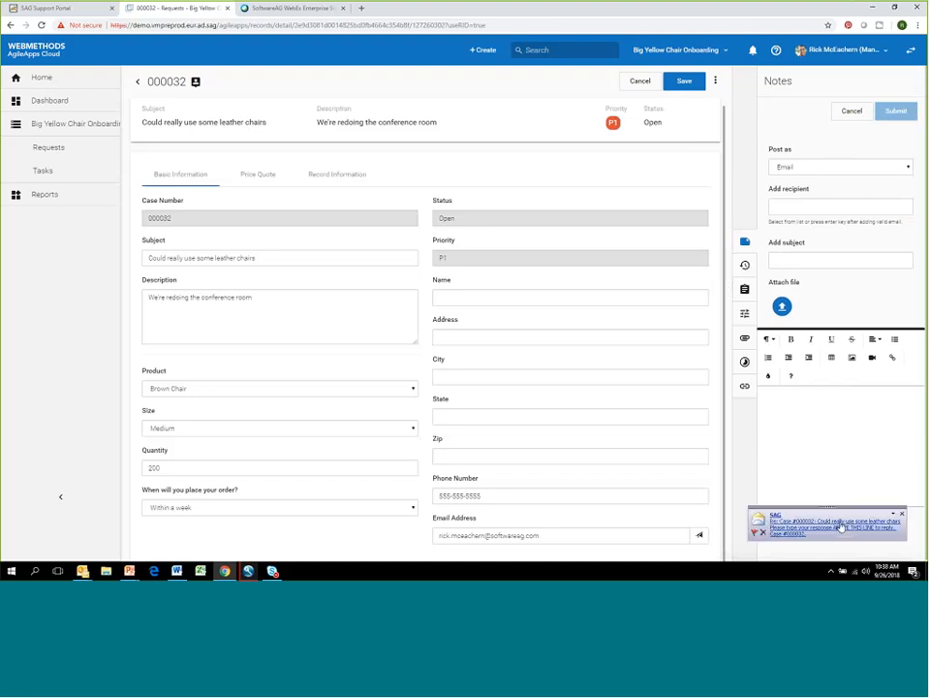
{"action": "left_click", "coordinate": [841, 528]}
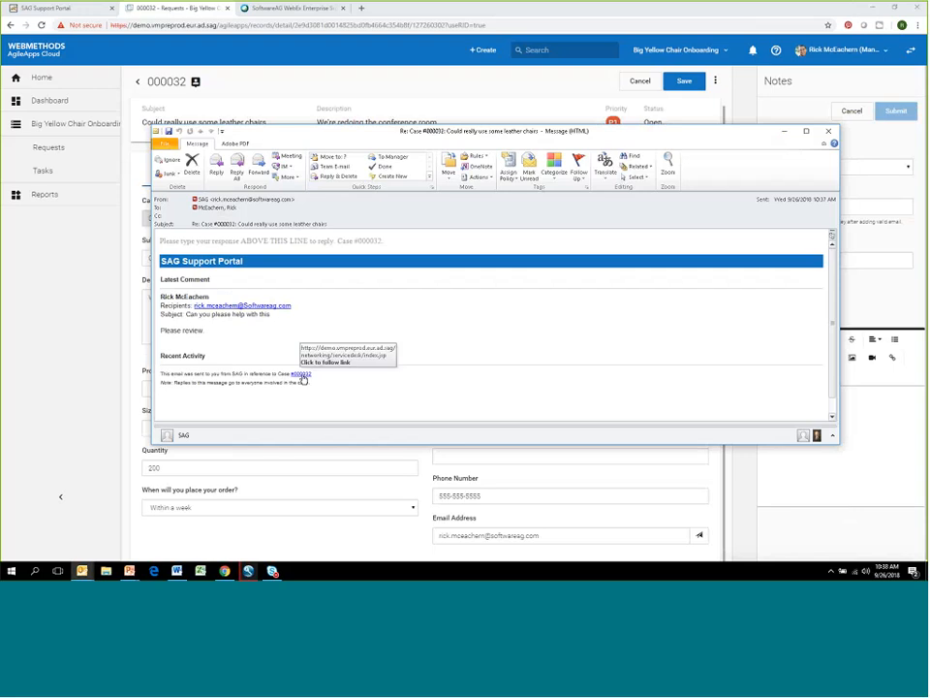
{"action": "left_click", "coordinate": [786, 133]}
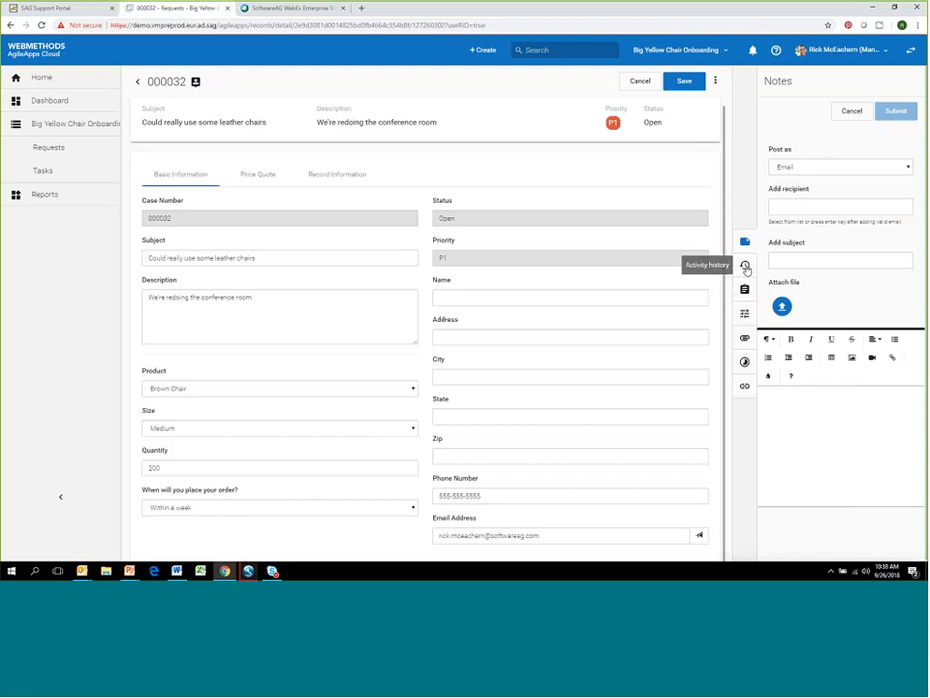
- Review the request's activity history, reading the system's quote email, the added note and the sent email
{"action": "left_click", "coordinate": [746, 268]}
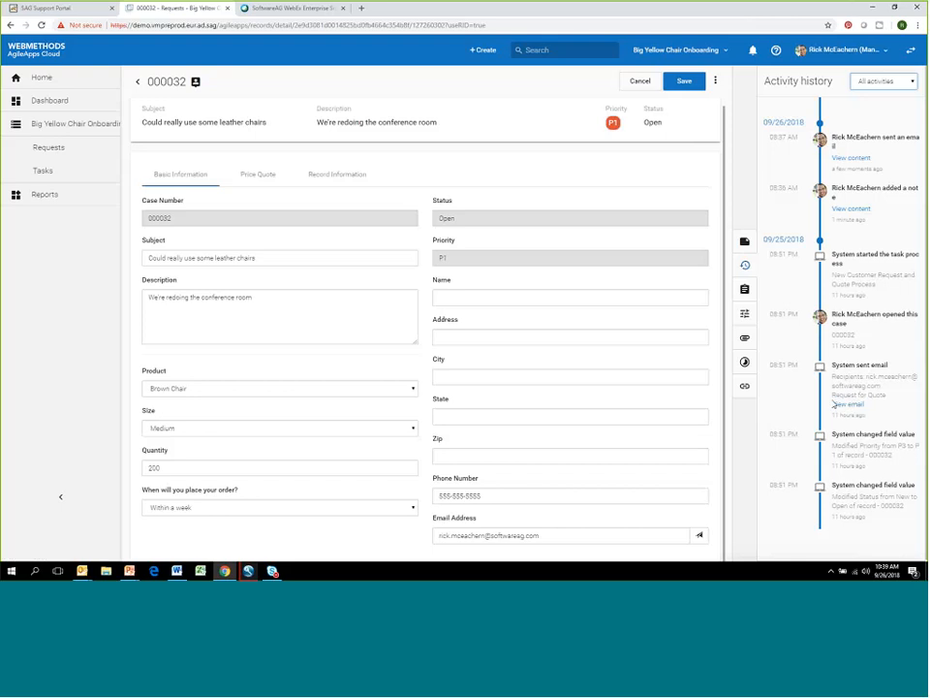
{"action": "left_click", "coordinate": [854, 407]}
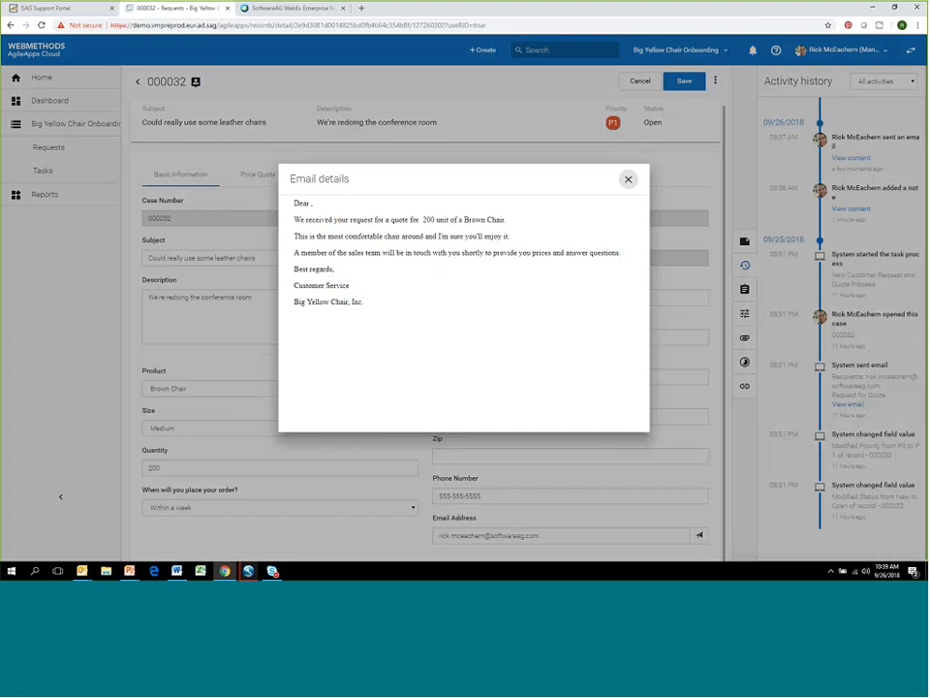
{"action": "left_click", "coordinate": [627, 182]}
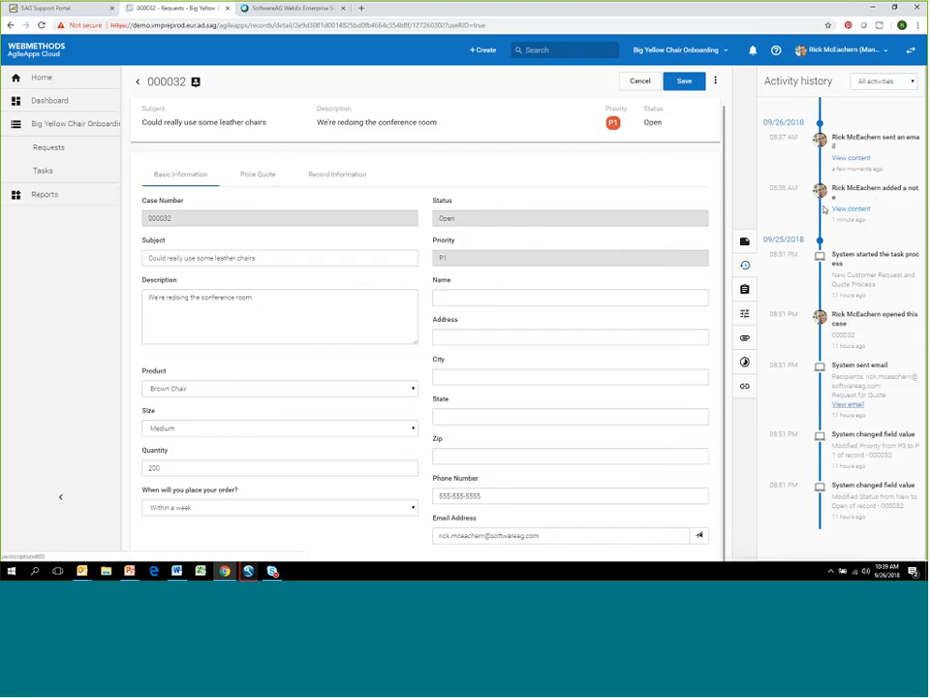
{"action": "left_click", "coordinate": [844, 209]}
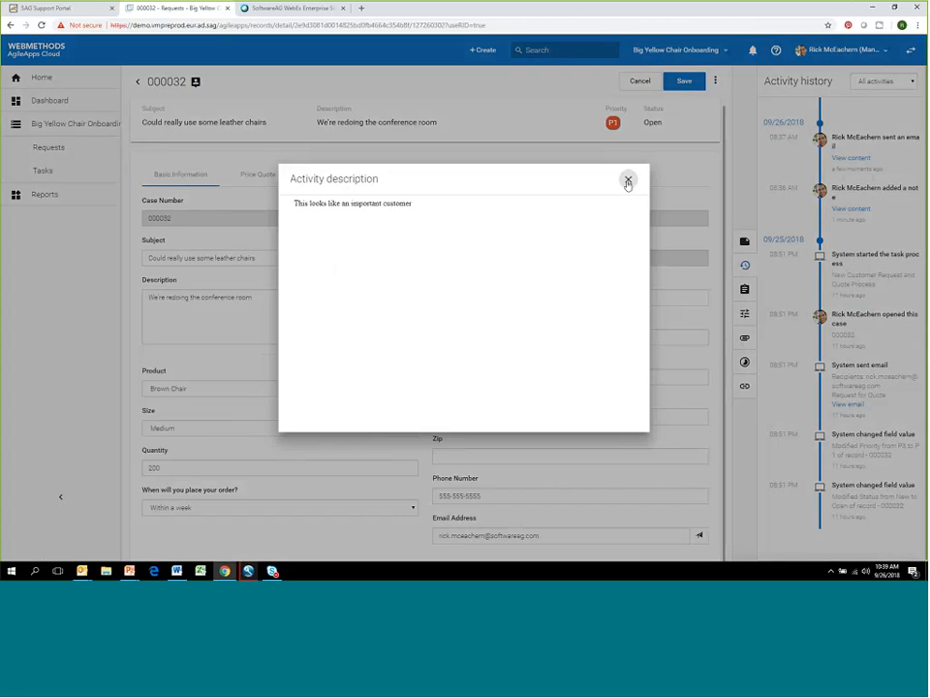
{"action": "left_click", "coordinate": [628, 180]}
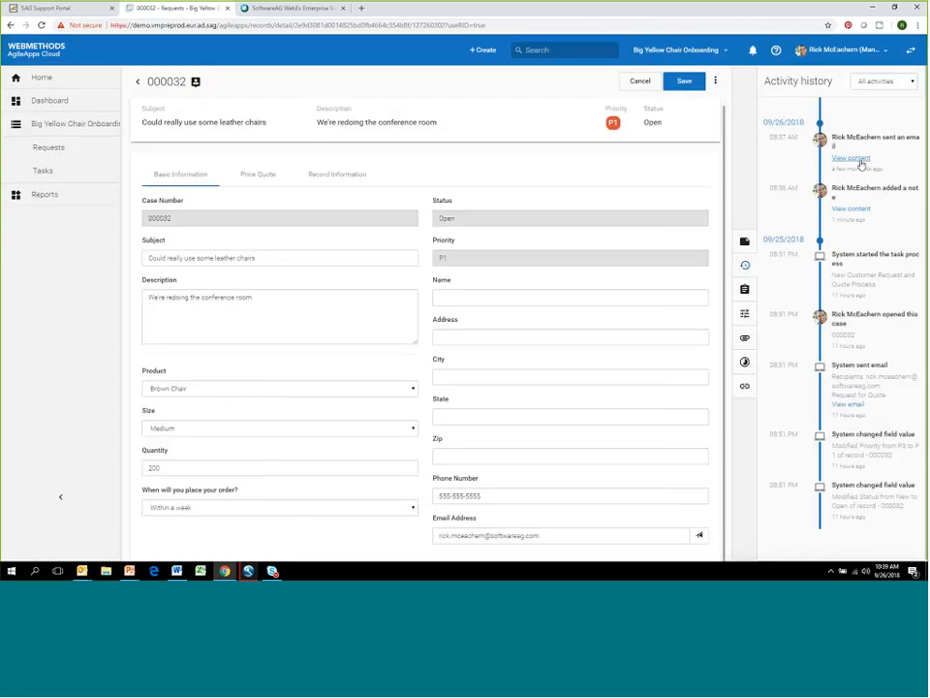
{"action": "left_click", "coordinate": [858, 161]}
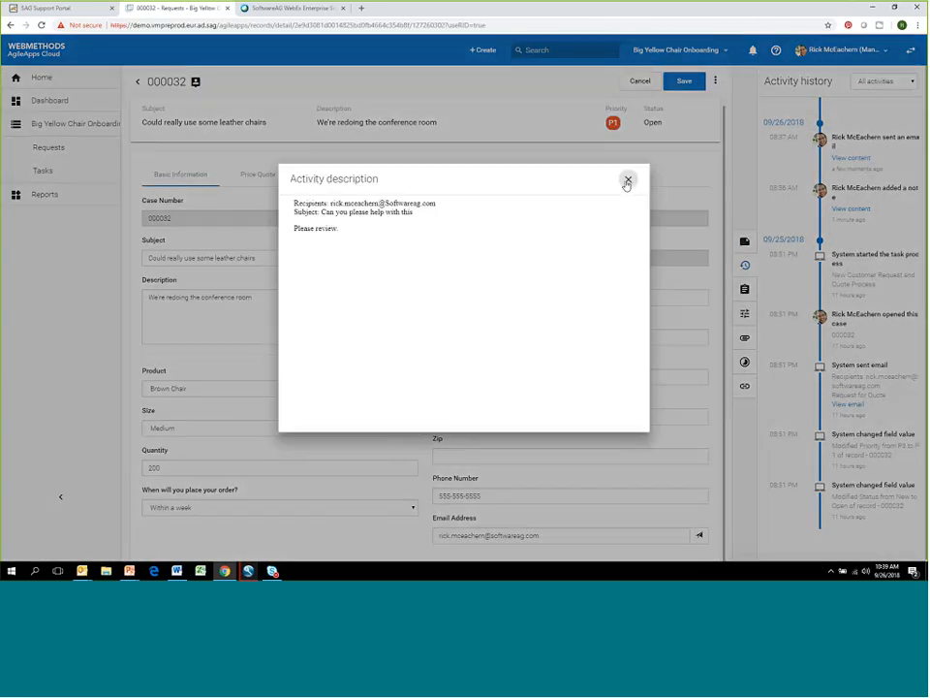
{"action": "left_click", "coordinate": [627, 183]}
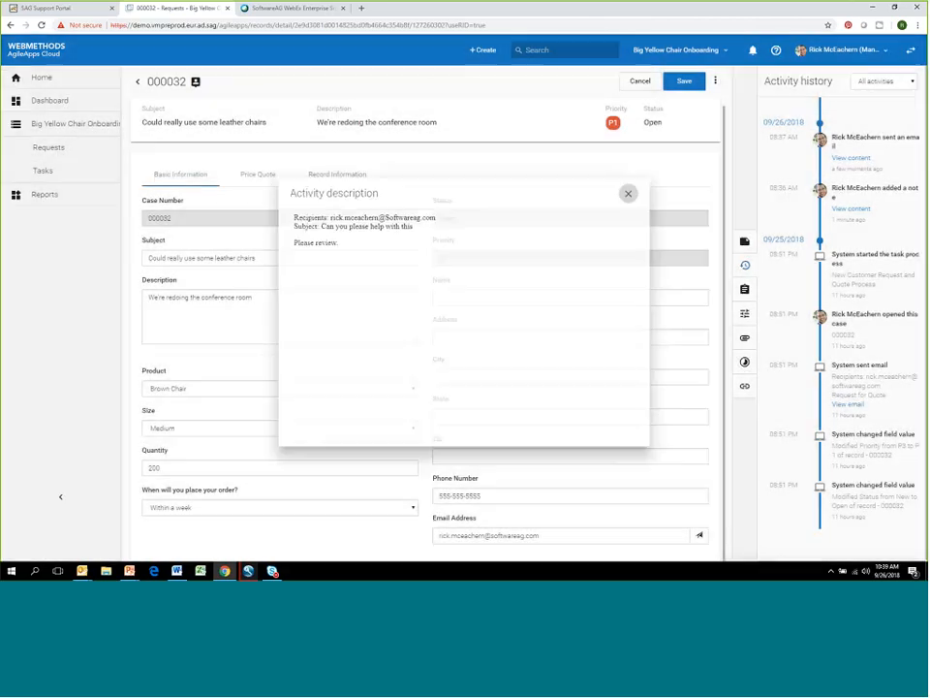
- Filter the activity history to Messages & notes, and restore it to All activities
{"action": "left_click", "coordinate": [911, 81]}
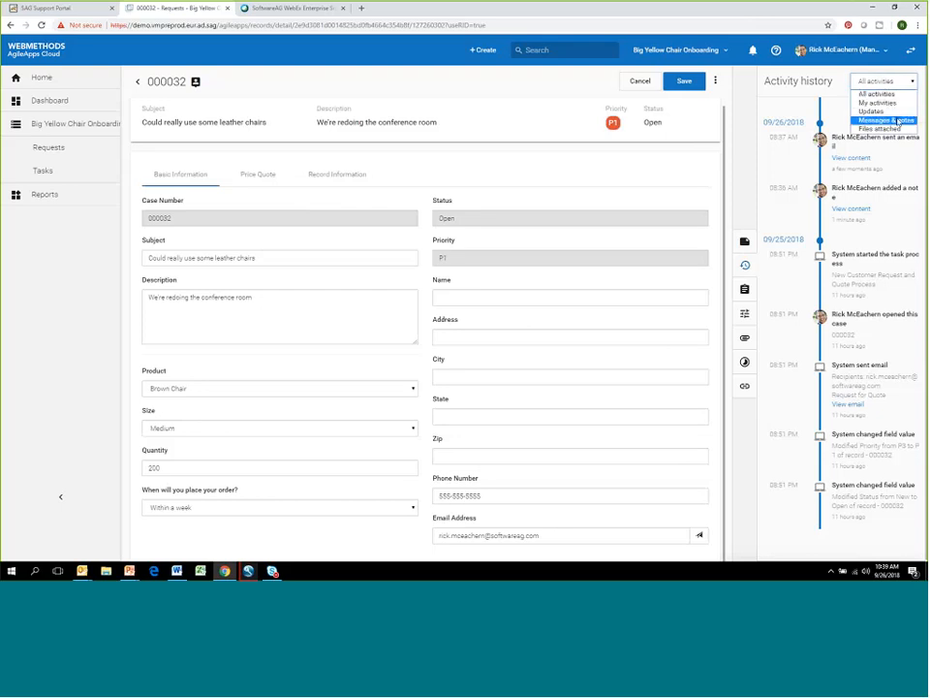
{"action": "left_click", "coordinate": [897, 121]}
{"action": "left_click", "coordinate": [900, 82]}
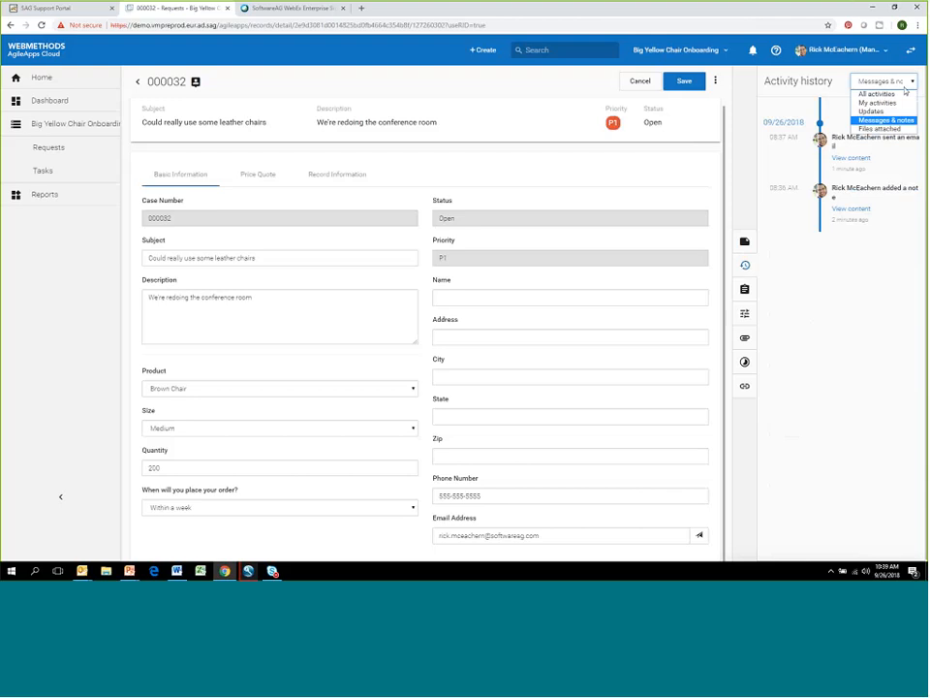
{"action": "left_click", "coordinate": [900, 96]}
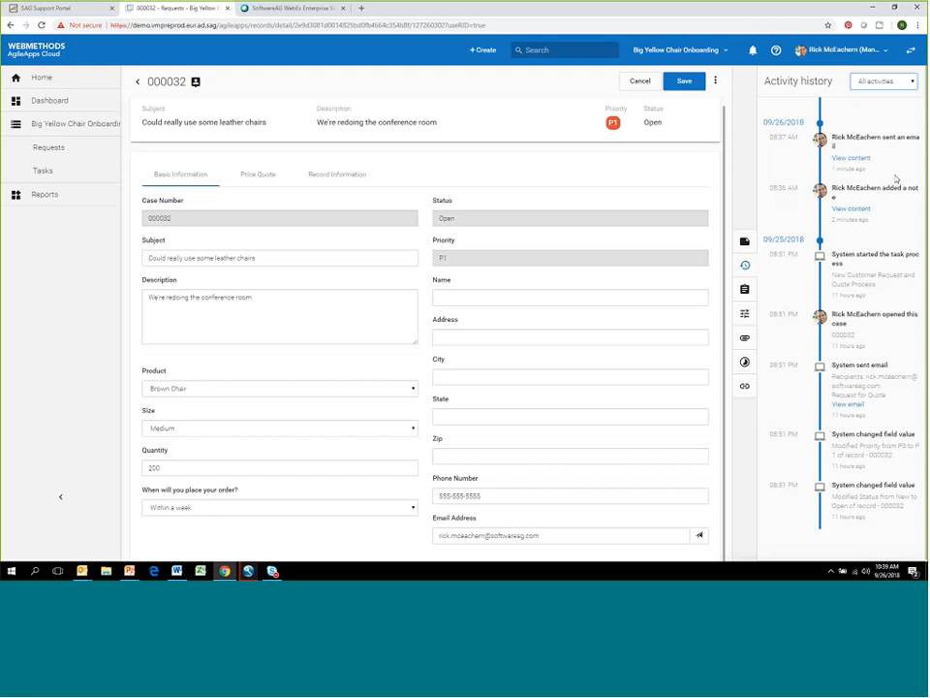
- Complete the request's Review and Resolve task with a comment saying it looks good now, and dismiss the notification
{"action": "left_click", "coordinate": [745, 291]}
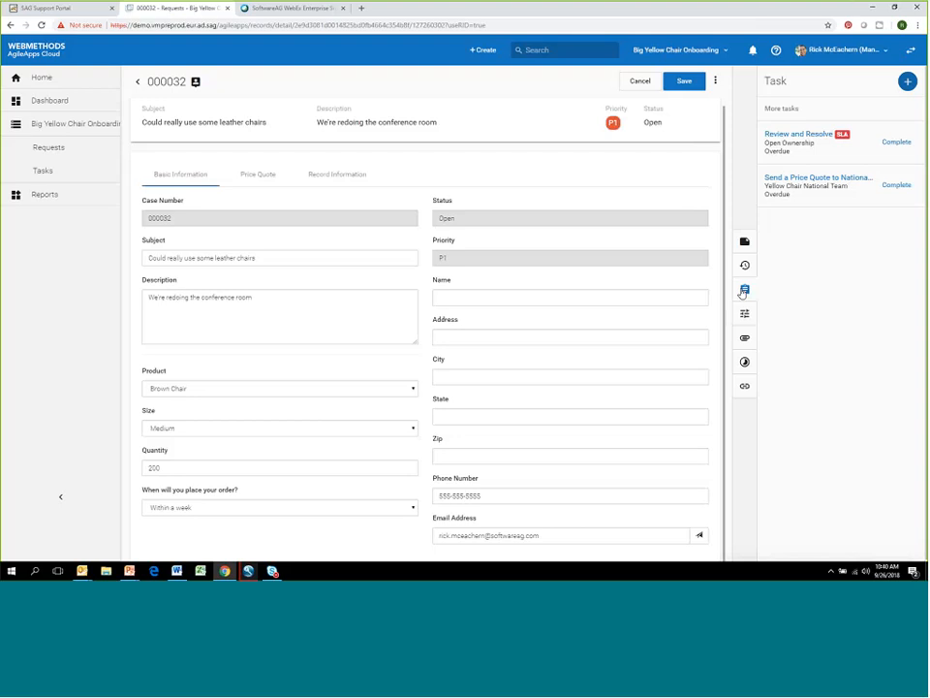
{"action": "left_click", "coordinate": [897, 142]}
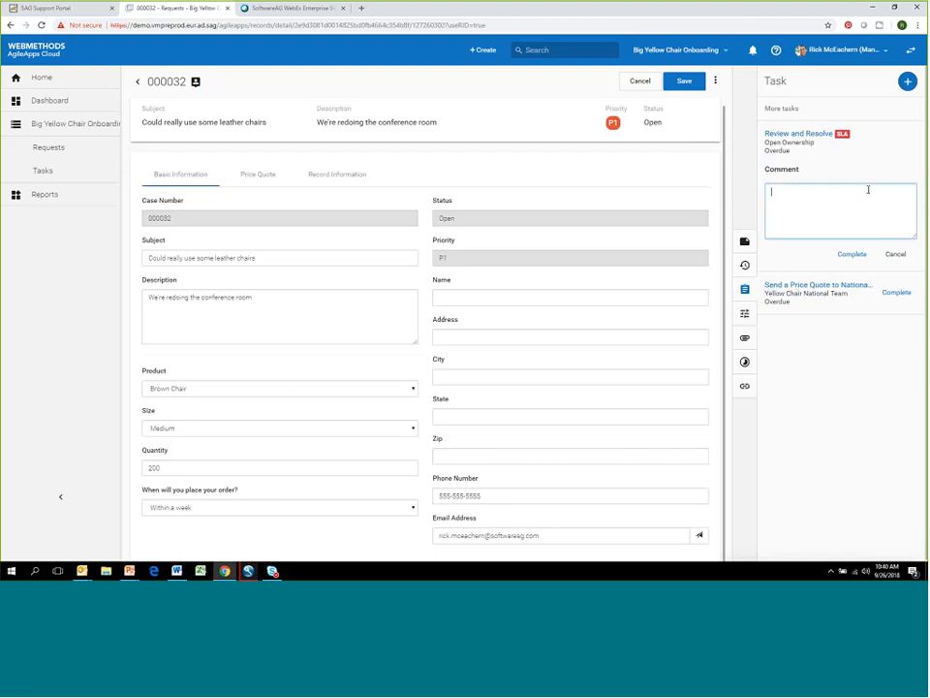
{"action": "type", "text": "I"}
{"action": "type", "text": "h"}
{"action": "type", "text": "is lo"}
{"action": "type", "text": "ok good no"}
{"action": "type", "text": "w."}
{"action": "left_click", "coordinate": [858, 254]}
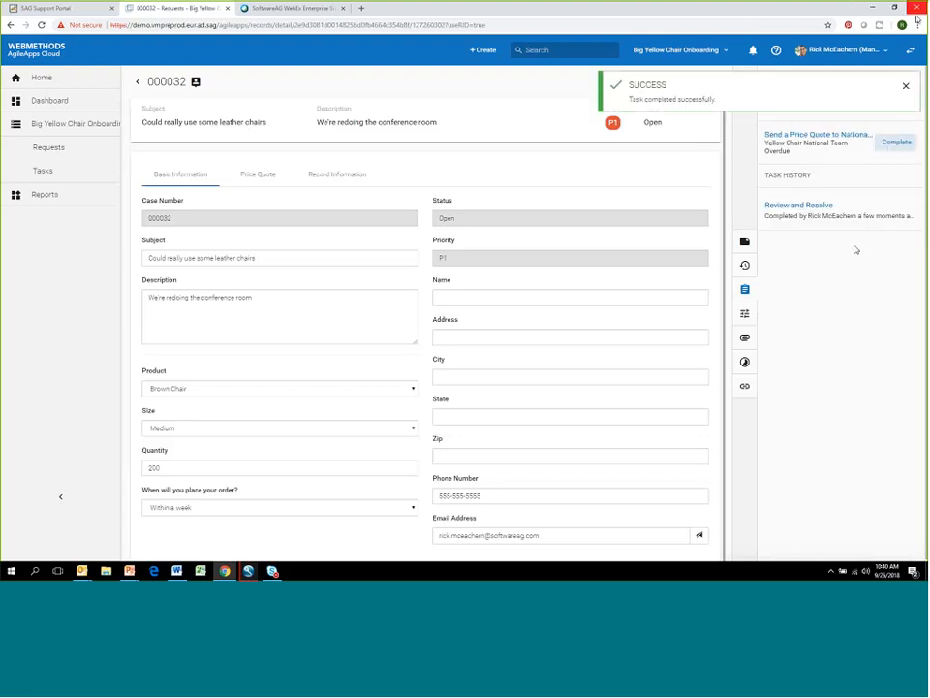
{"action": "left_click", "coordinate": [906, 87]}
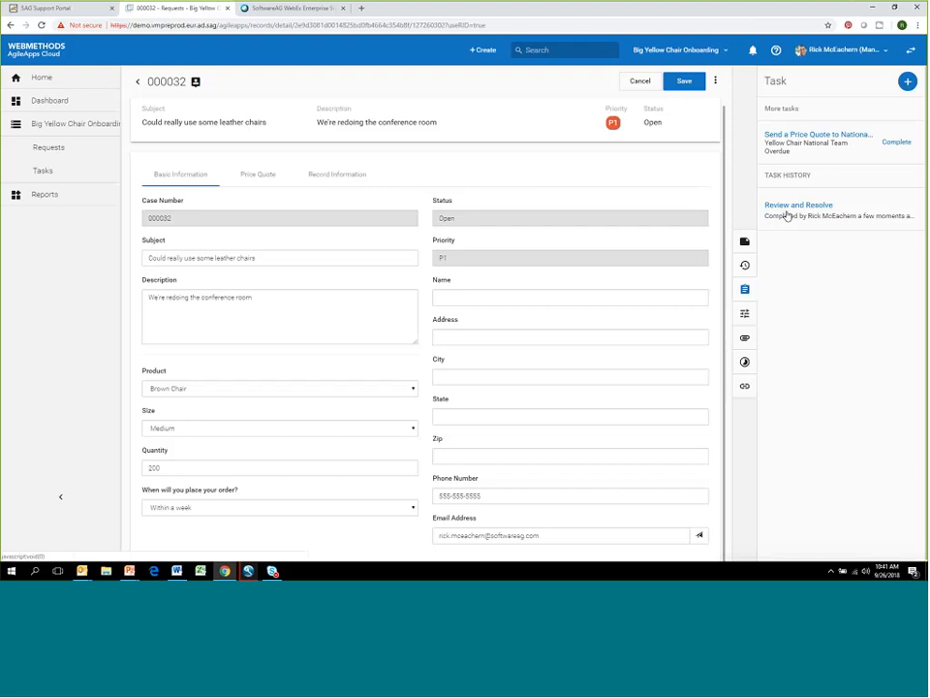
- Start a single-step task on the request with the subject "Add Pricing details to request" and the date 09/27/2018
{"action": "left_click", "coordinate": [908, 84]}
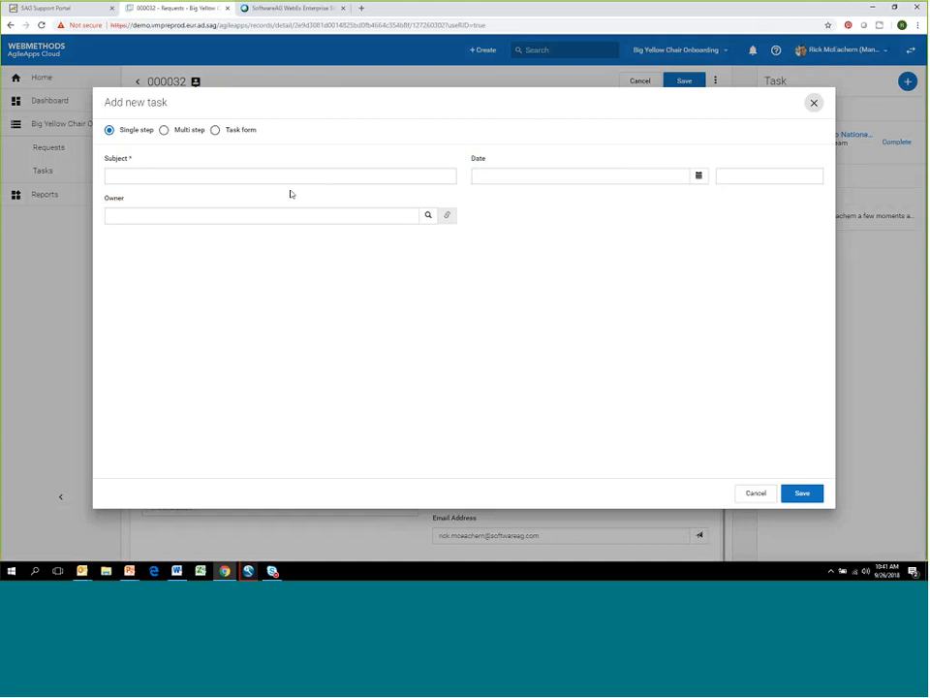
{"action": "left_click", "coordinate": [286, 179]}
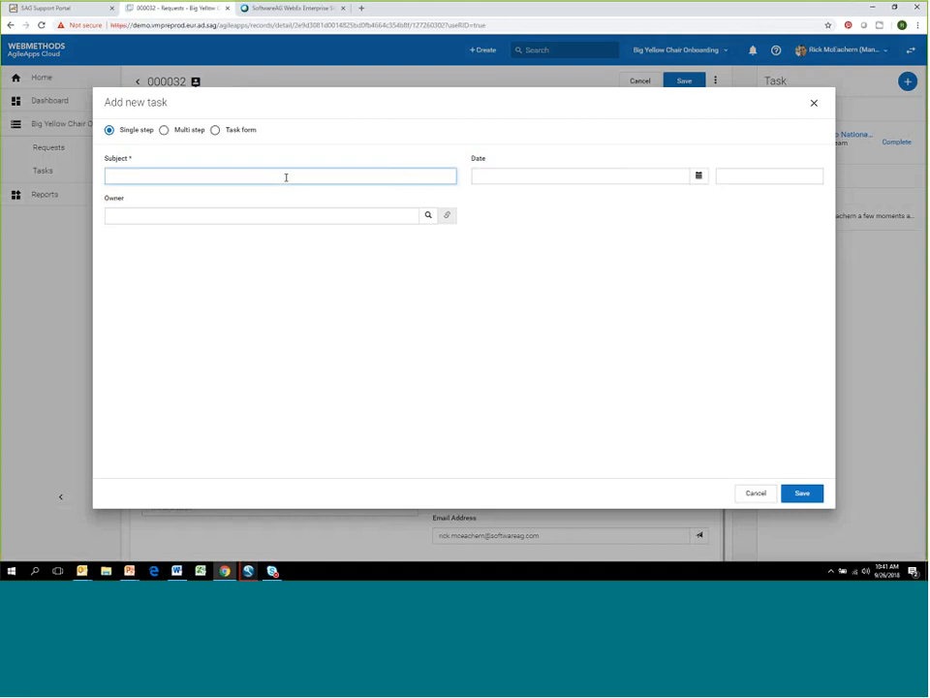
{"action": "type", "text": "Add Pricing details to request"}
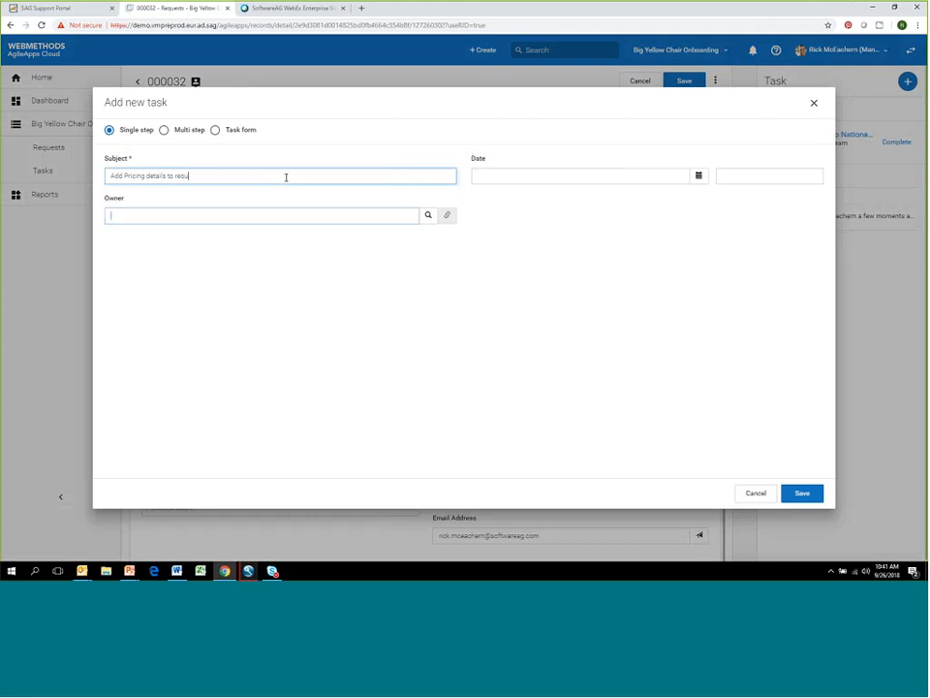
{"action": "key", "text": "Tab"}
{"action": "left_click", "coordinate": [700, 177]}
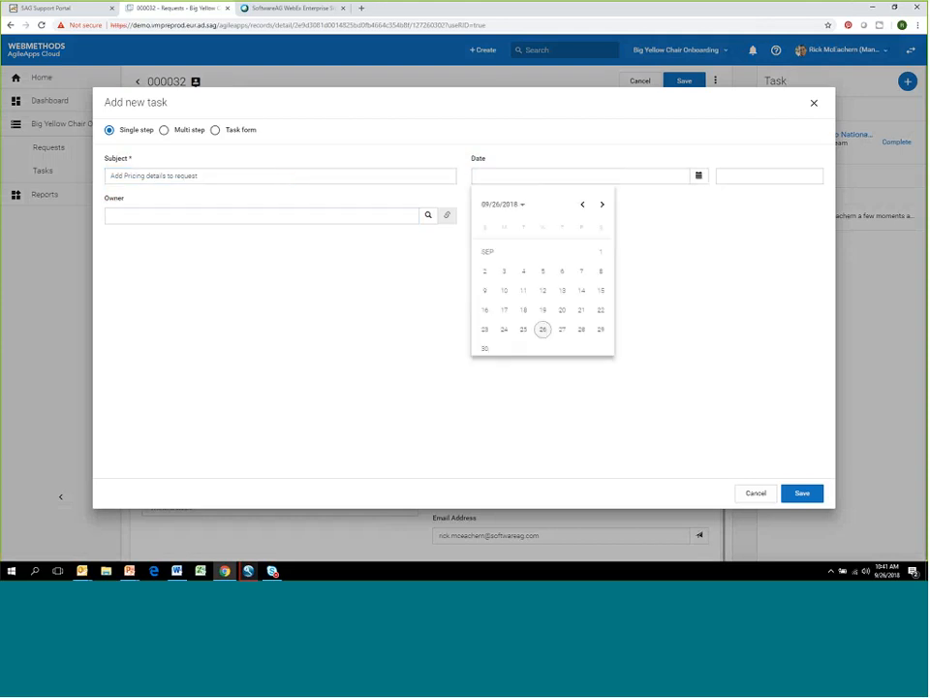
{"action": "left_click", "coordinate": [561, 330]}
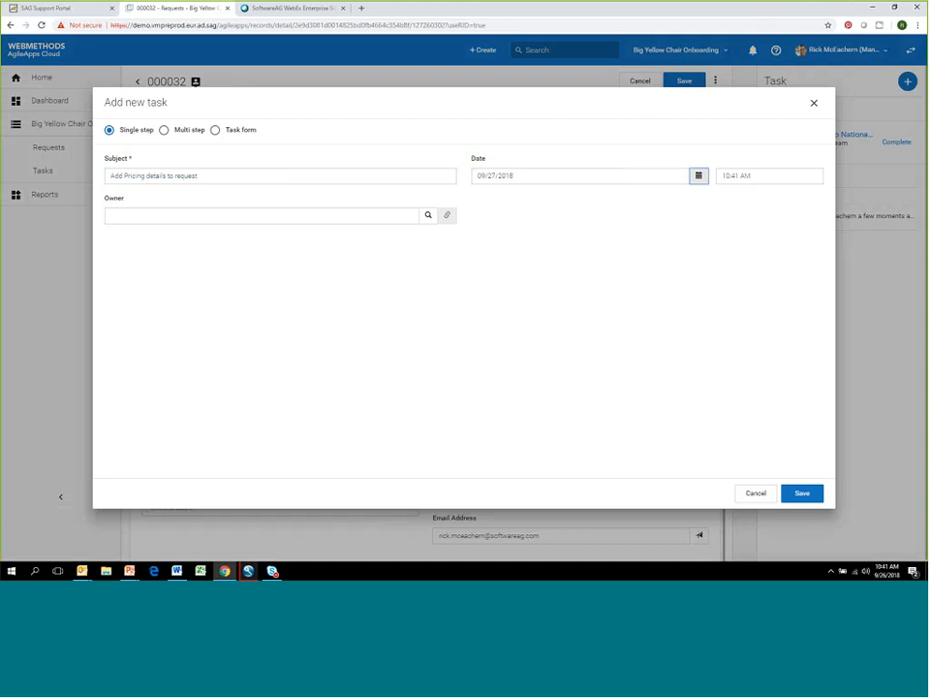
- Paste the copied email address as the new task's owner, save the task and dismiss the notification
{"action": "left_click", "coordinate": [355, 217]}
{"action": "key", "text": "ctrl+v"}
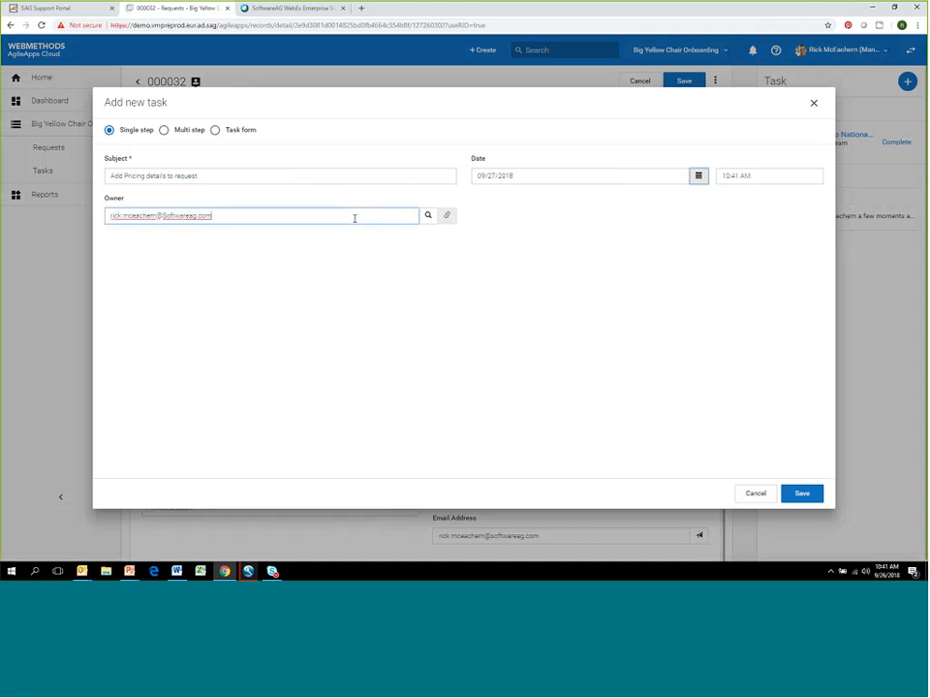
{"action": "left_click", "coordinate": [423, 271]}
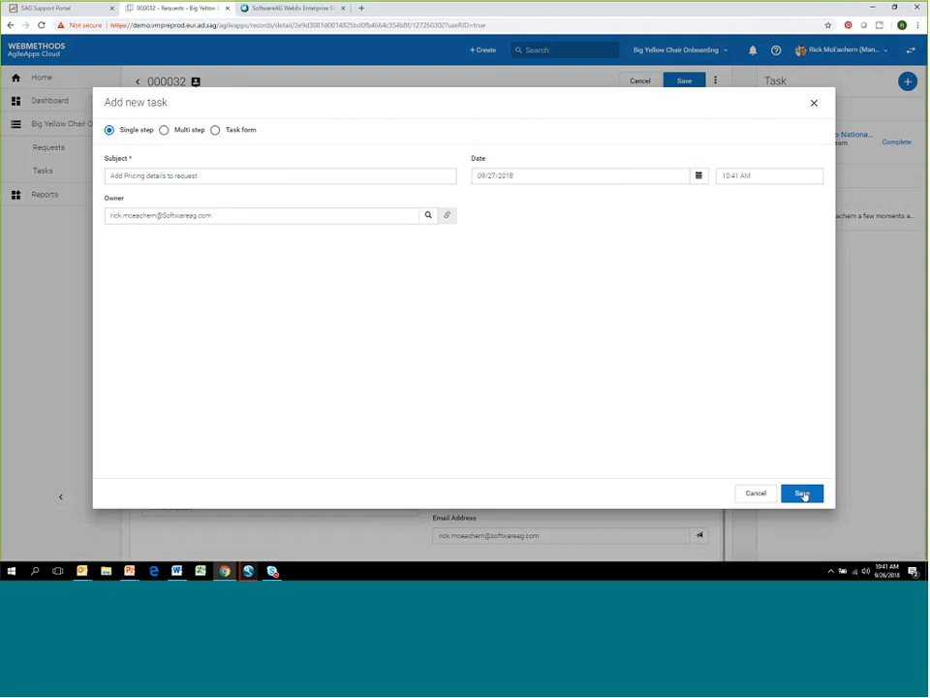
{"action": "left_click", "coordinate": [802, 494]}
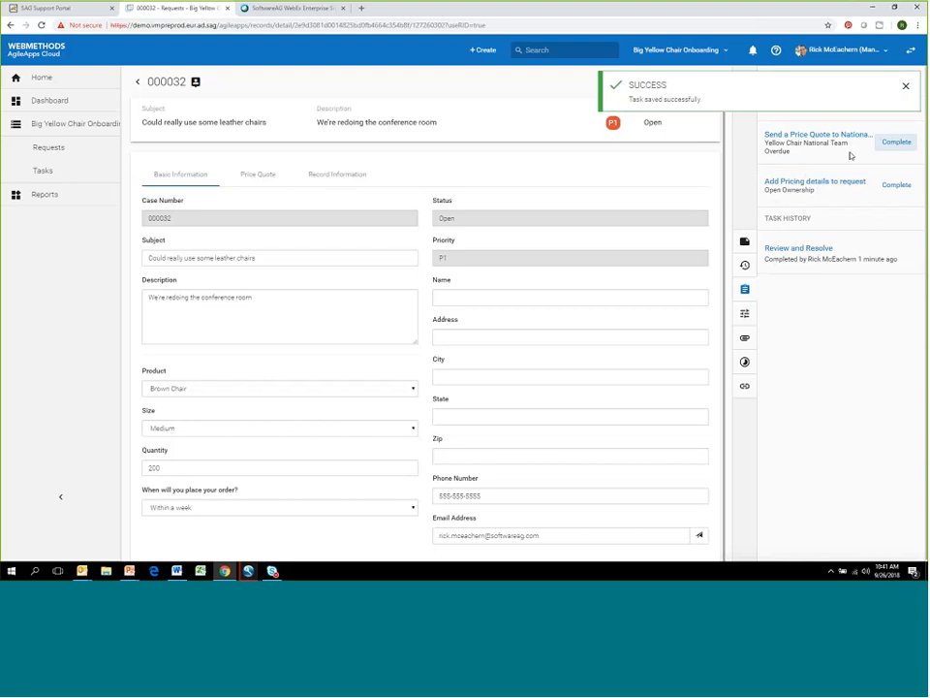
{"action": "left_click", "coordinate": [906, 88]}
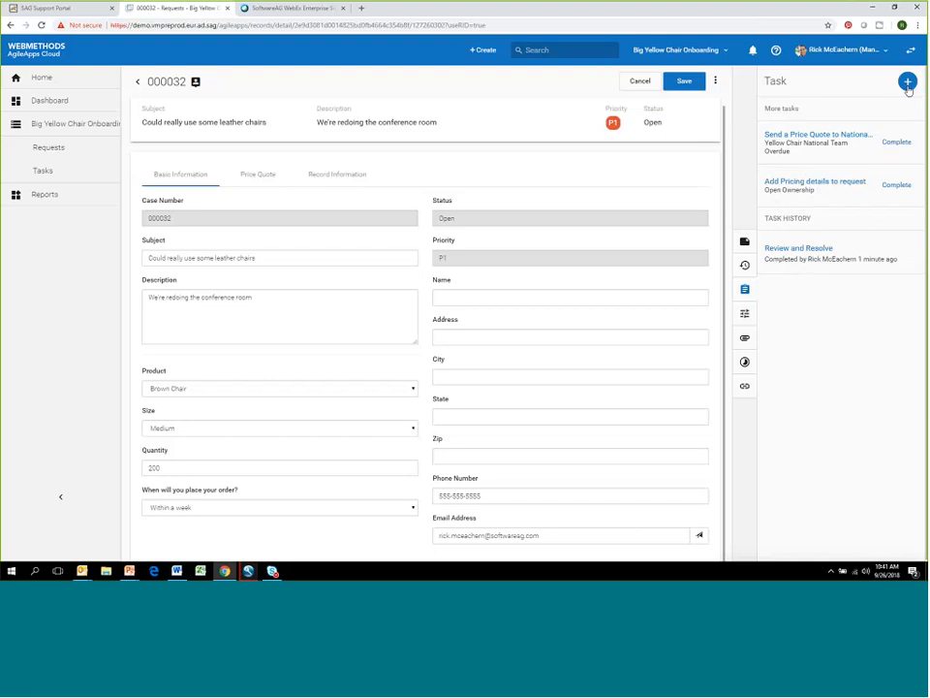
- Start a new multi-step task on the request with the title "Expedited"
{"action": "left_click", "coordinate": [908, 83]}
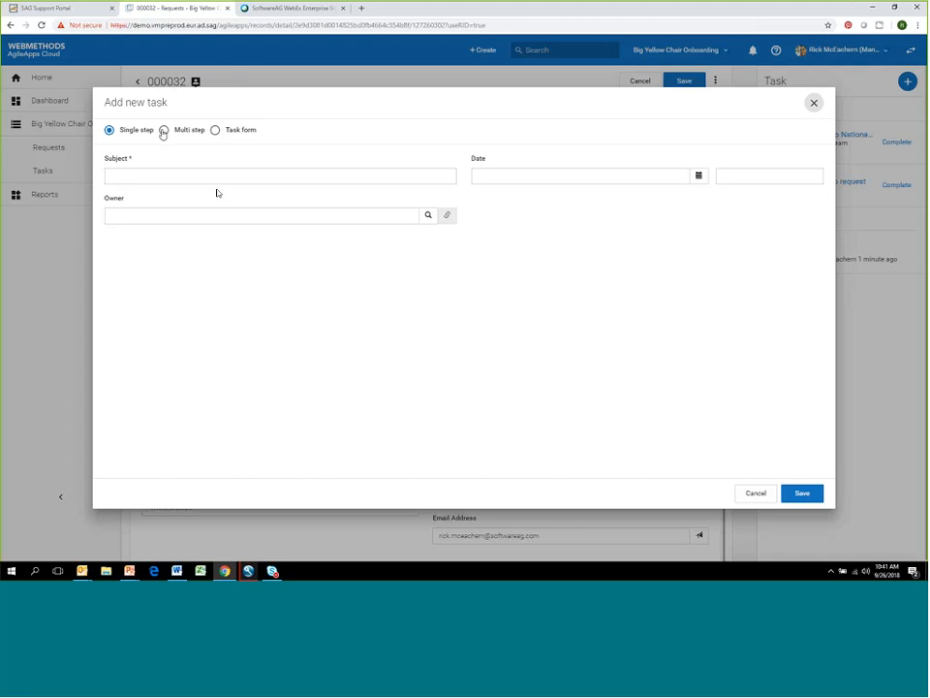
{"action": "left_click", "coordinate": [163, 131]}
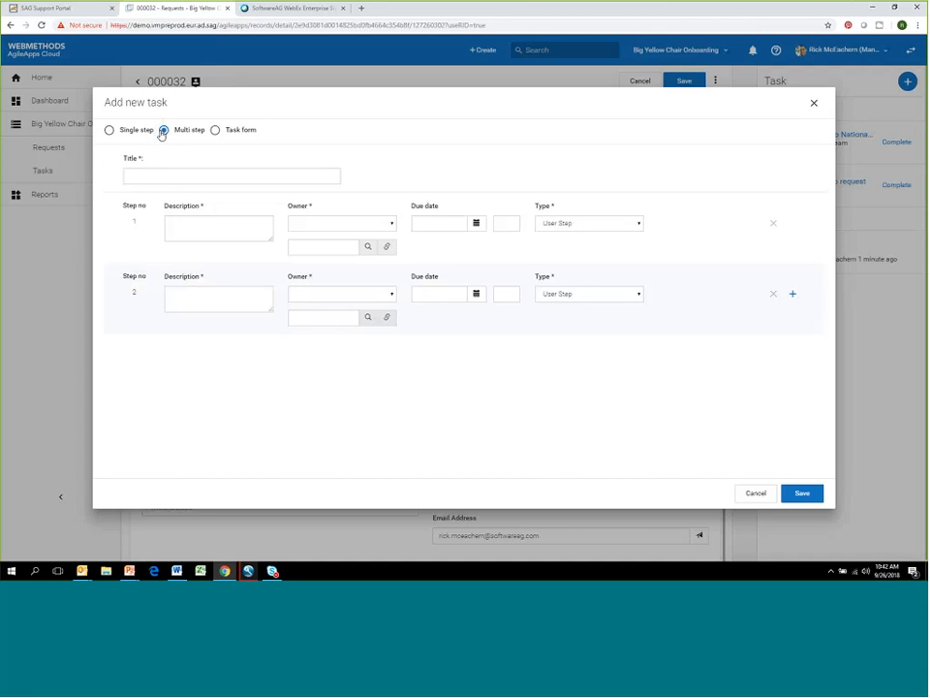
{"action": "left_click", "coordinate": [133, 175]}
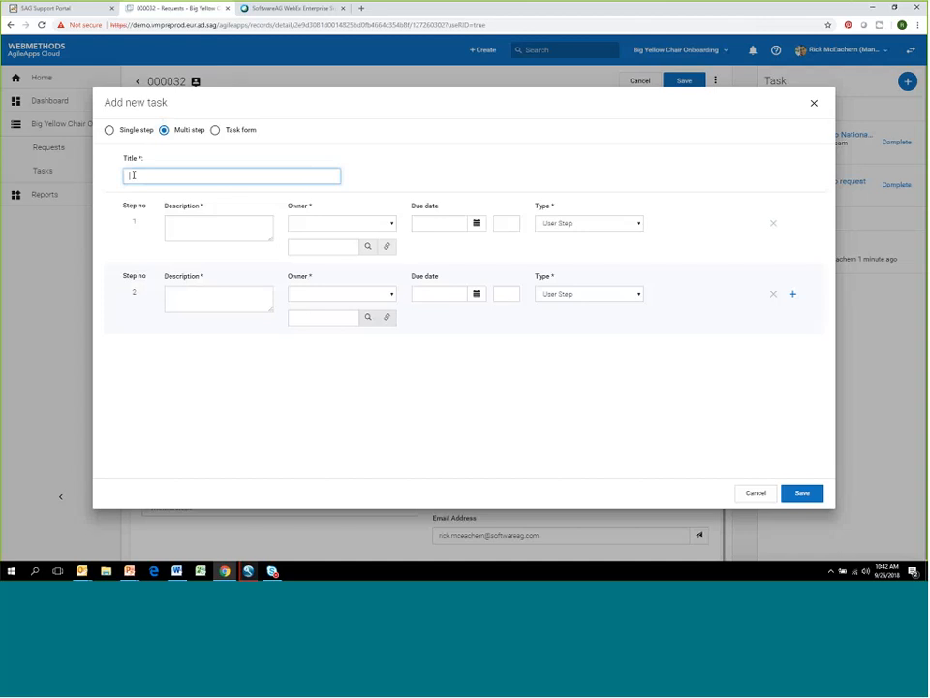
{"action": "type", "text": "Expedited"}
- Fill in step 1 with the listed user as owner, the due date 09/27/2018 and the description "Review"
{"action": "left_click", "coordinate": [320, 223]}
{"action": "left_click", "coordinate": [302, 243]}
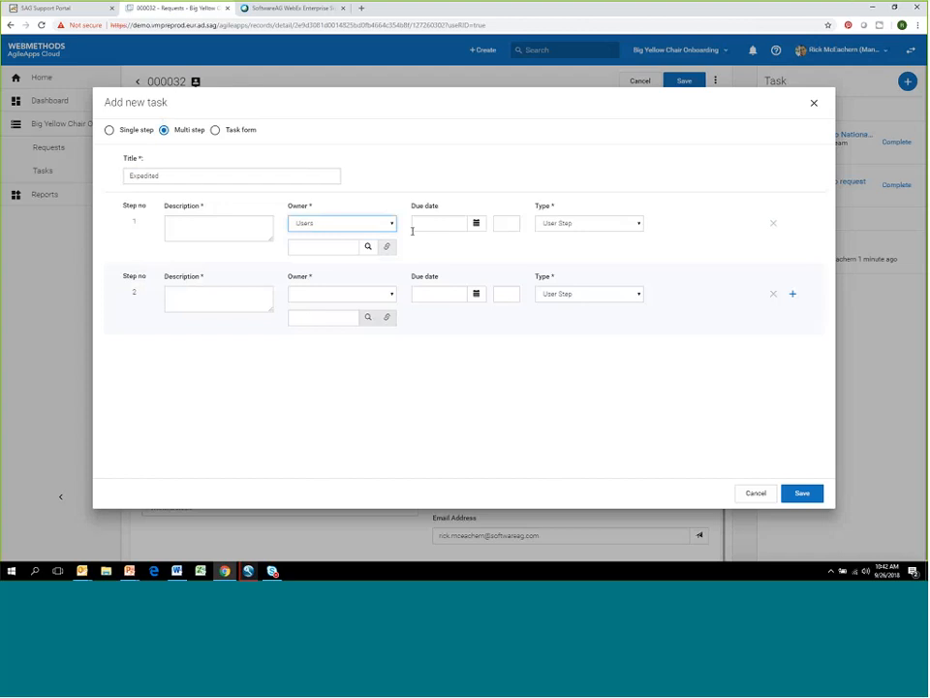
{"action": "left_click", "coordinate": [476, 224]}
{"action": "left_click", "coordinate": [368, 246]}
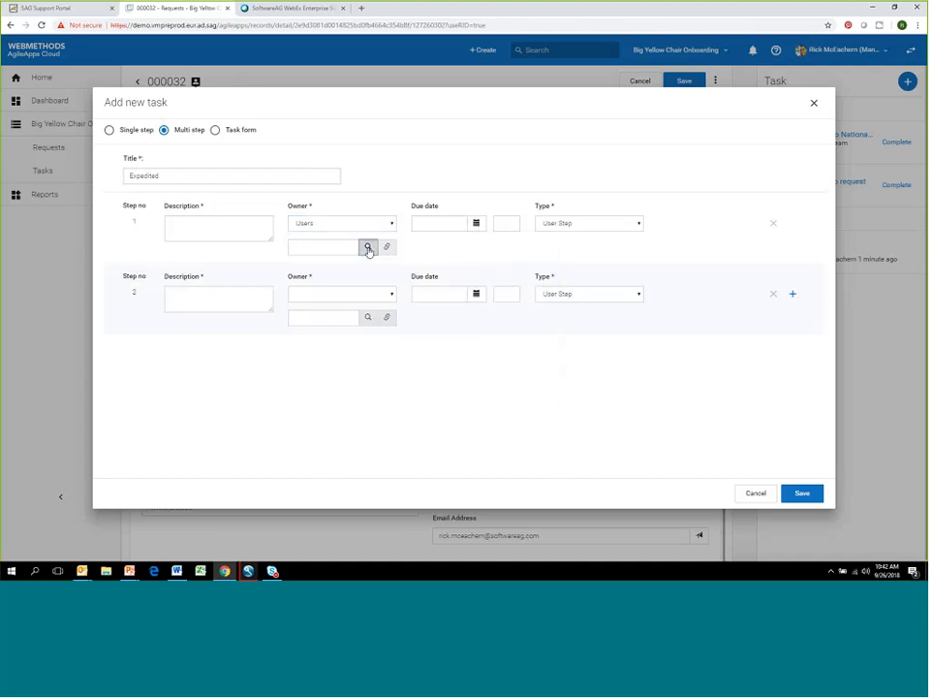
{"action": "left_click", "coordinate": [369, 246]}
{"action": "left_click", "coordinate": [161, 223]}
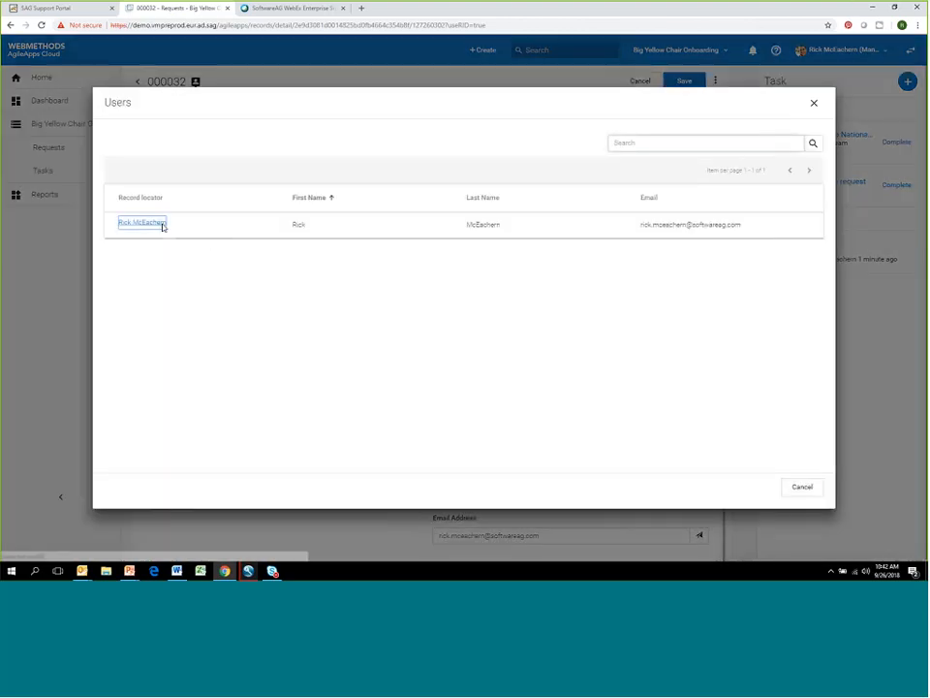
{"action": "left_click", "coordinate": [477, 225]}
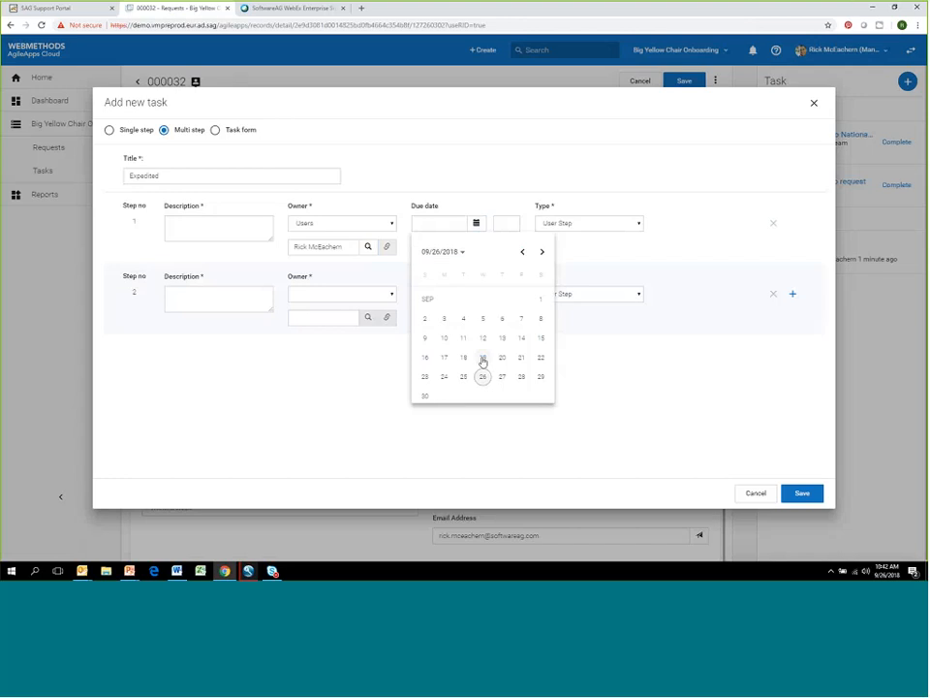
{"action": "left_click", "coordinate": [501, 377]}
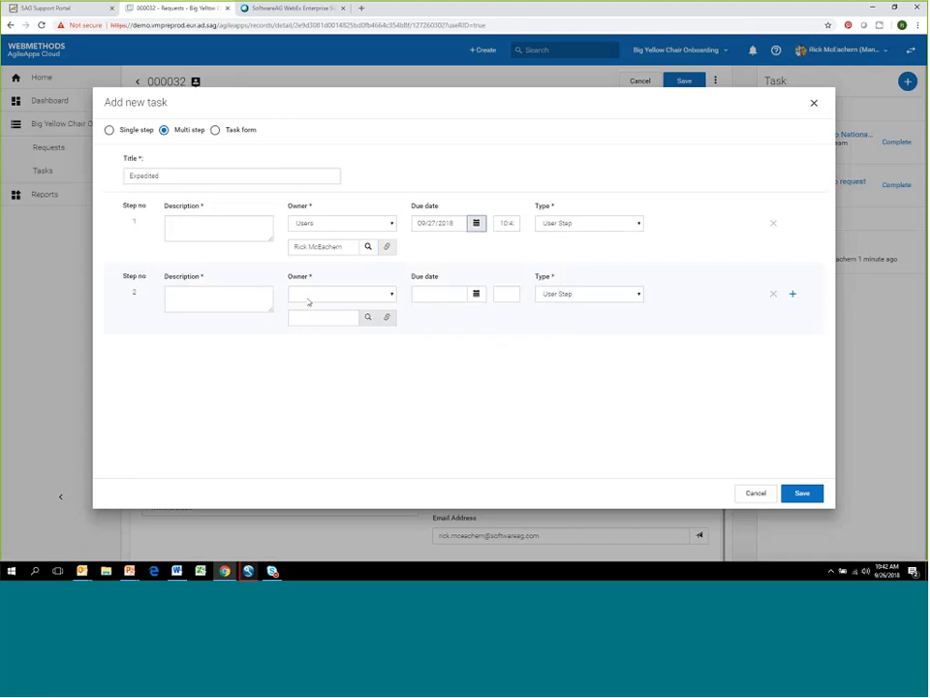
{"action": "left_click", "coordinate": [216, 223]}
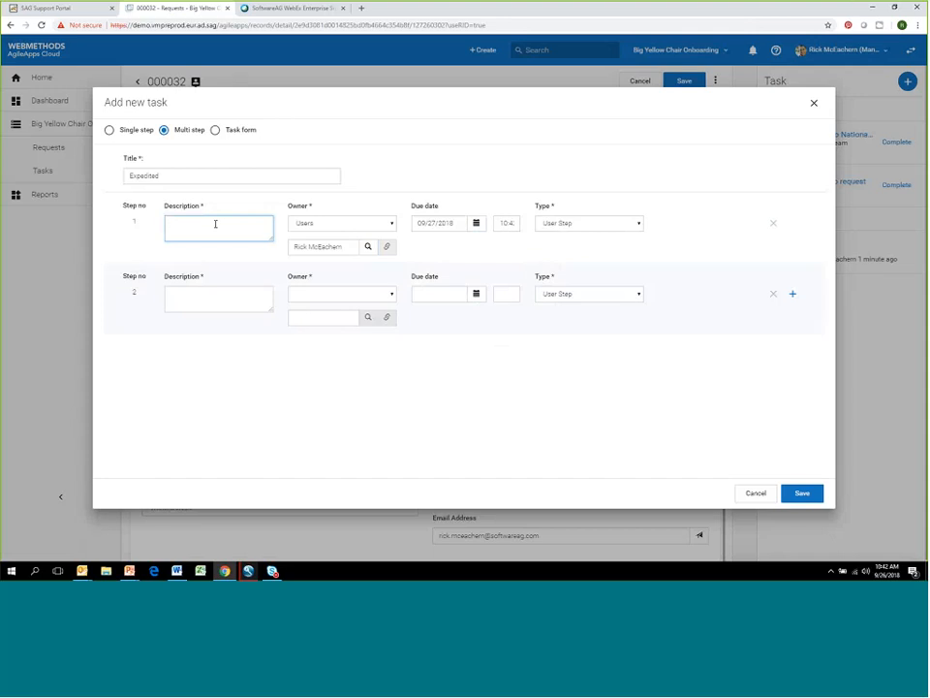
{"action": "type", "text": "Review"}
- Describe step 2 as "Legal approval" and assign it to the listed user with the owner type Users
{"action": "left_click", "coordinate": [211, 296]}
{"action": "type", "text": "Le"}
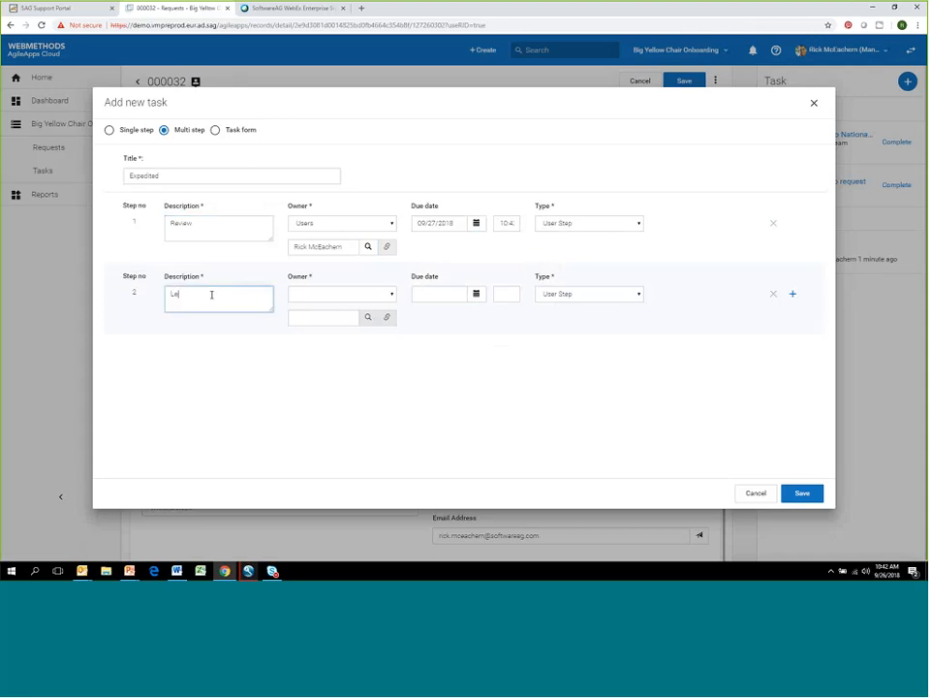
{"action": "type", "text": "gal approval"}
{"action": "left_click", "coordinate": [368, 295]}
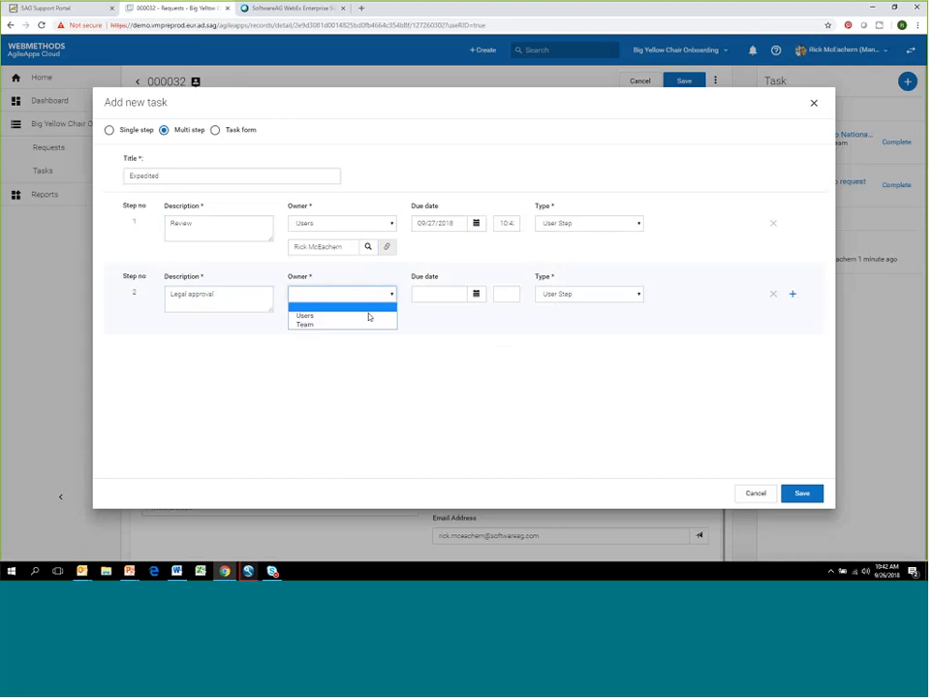
{"action": "left_click", "coordinate": [376, 315]}
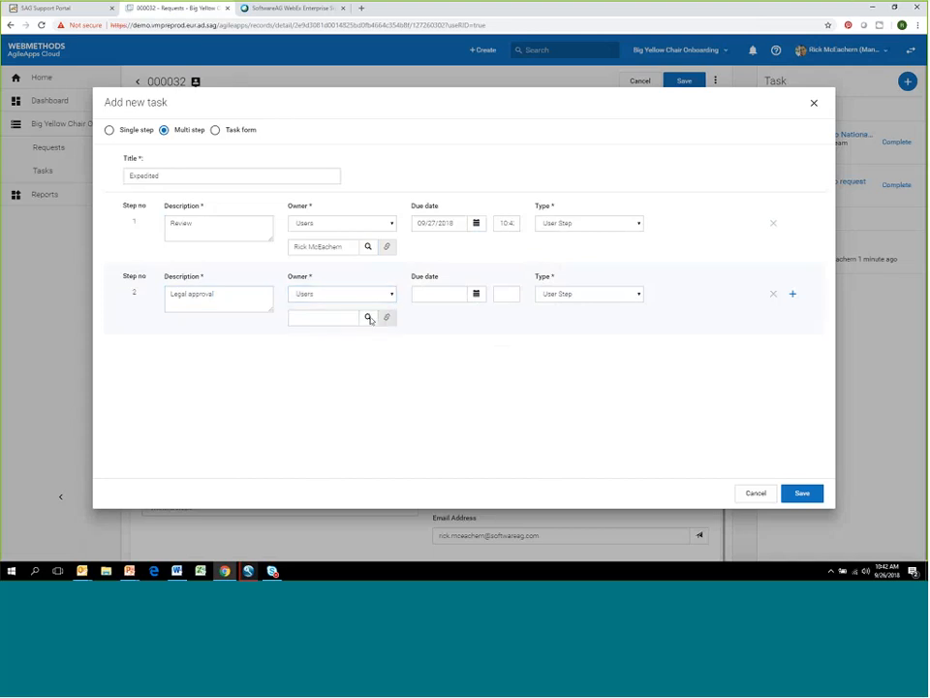
{"action": "left_click", "coordinate": [368, 318]}
{"action": "left_click", "coordinate": [149, 222]}
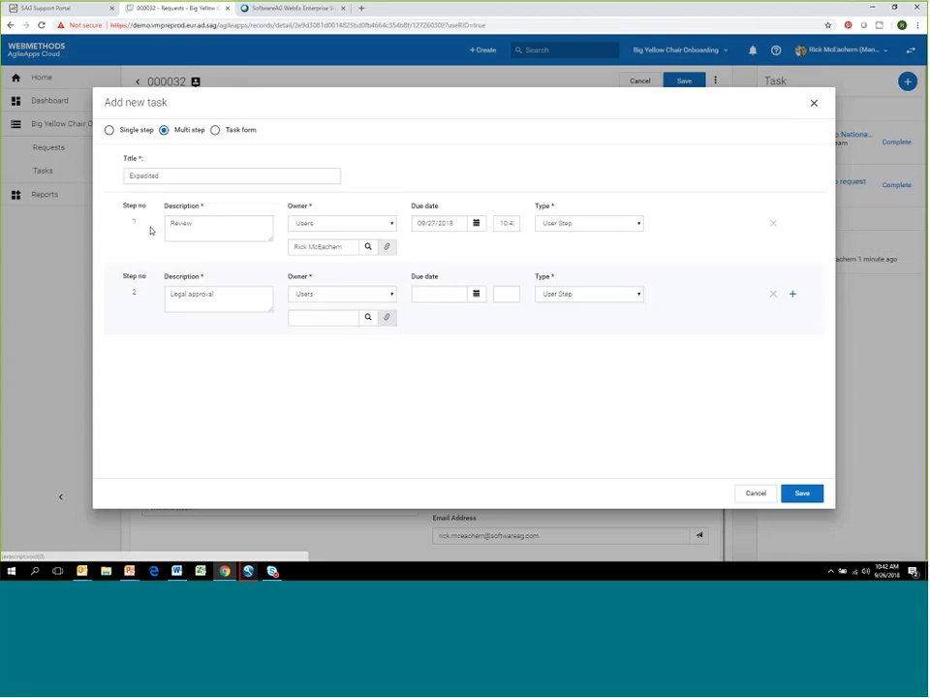
- Set step 2's due date to 09/28/2018 and its type to Approval Step
{"action": "left_click", "coordinate": [476, 295]}
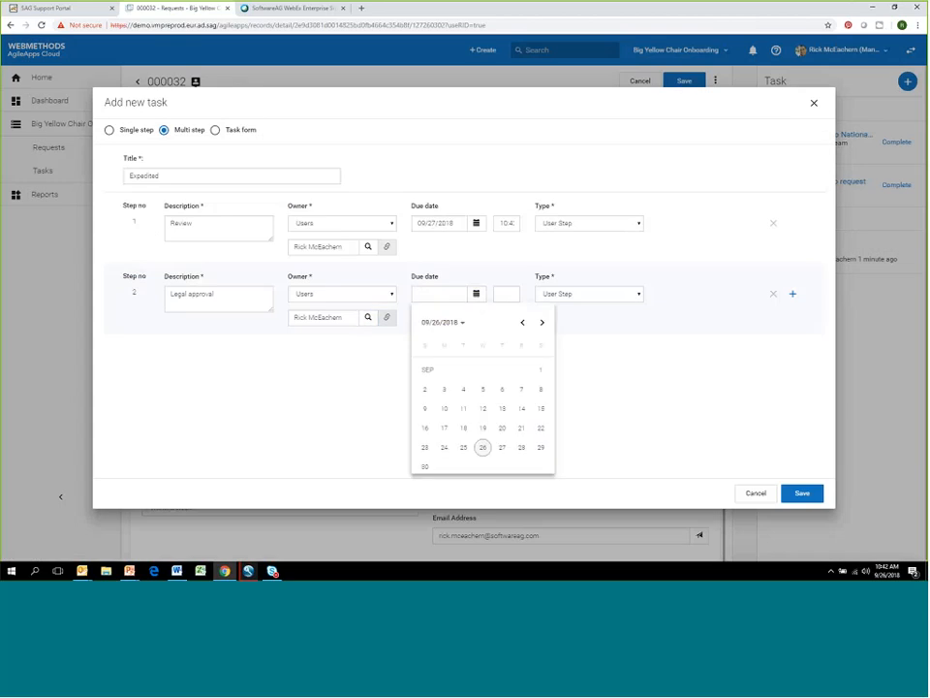
{"action": "left_click", "coordinate": [521, 448]}
{"action": "left_click", "coordinate": [602, 295]}
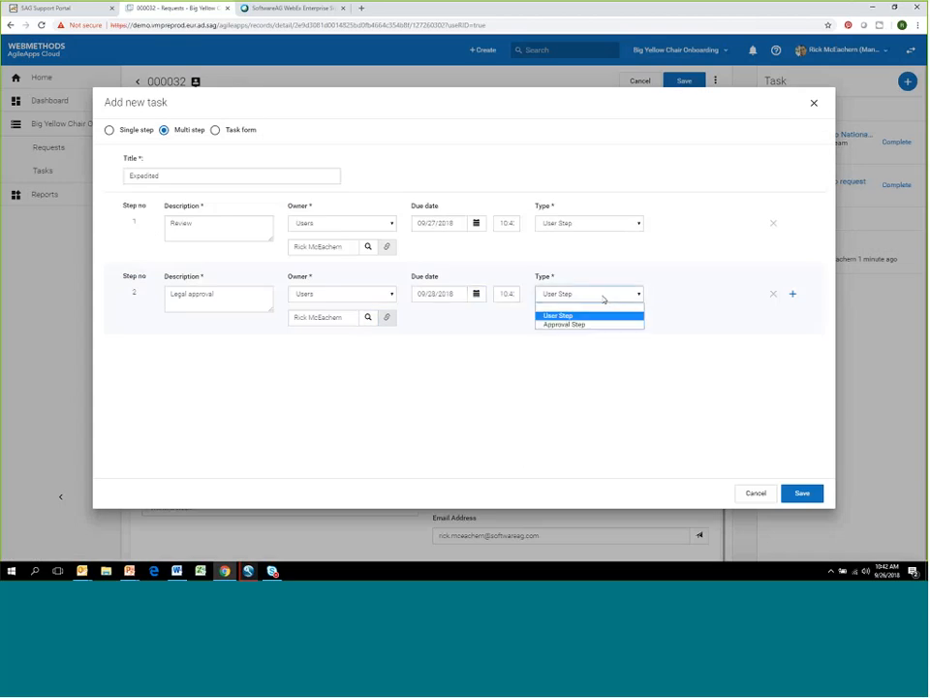
{"action": "left_click", "coordinate": [572, 325]}
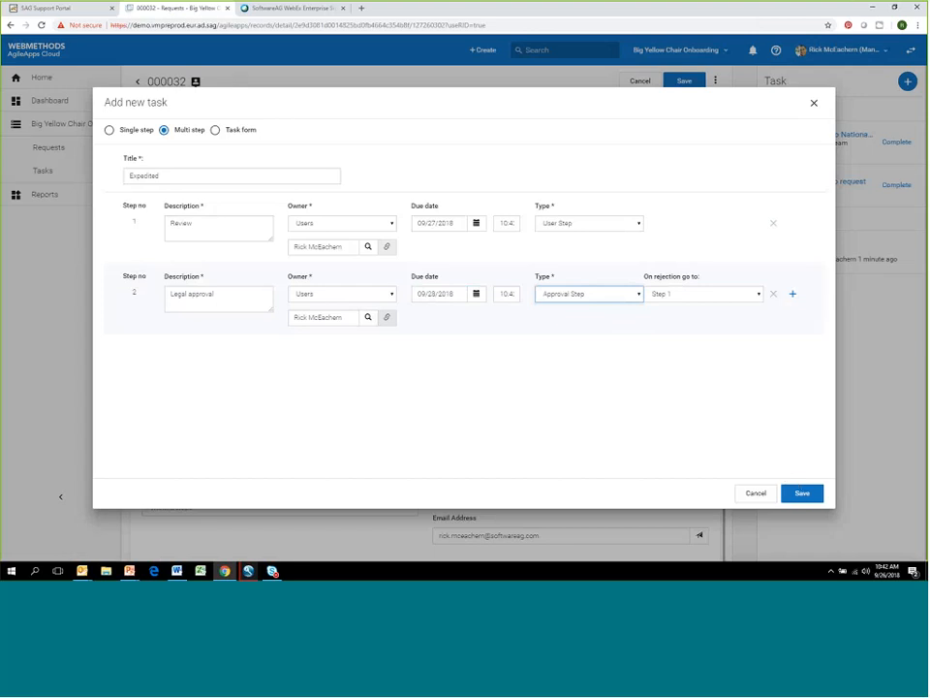
- Add a blank third step and remove it again, and save the multi-step task
{"action": "left_click", "coordinate": [793, 293]}
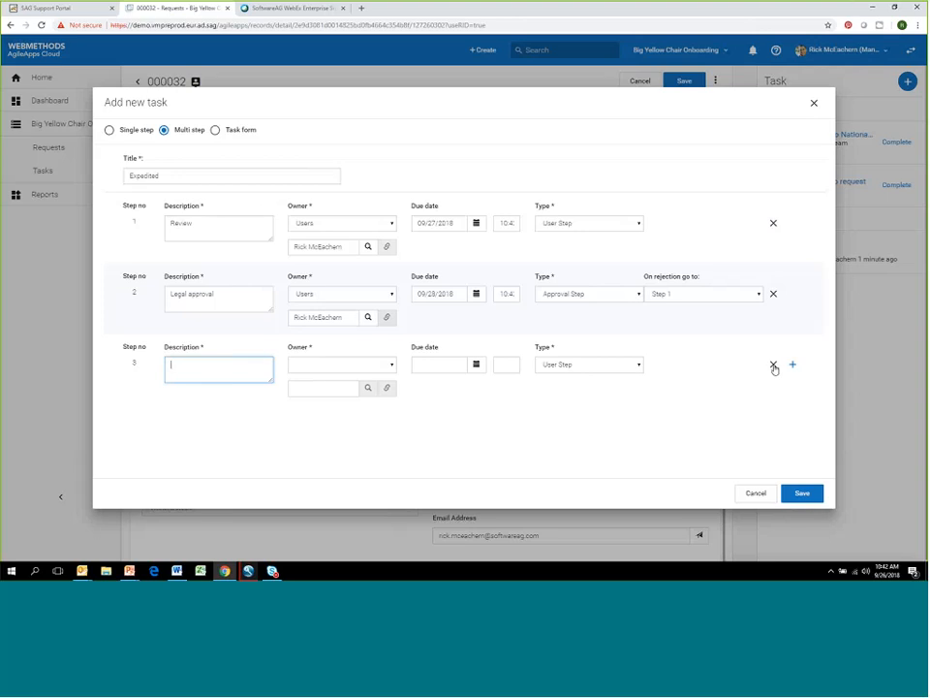
{"action": "left_click", "coordinate": [773, 367]}
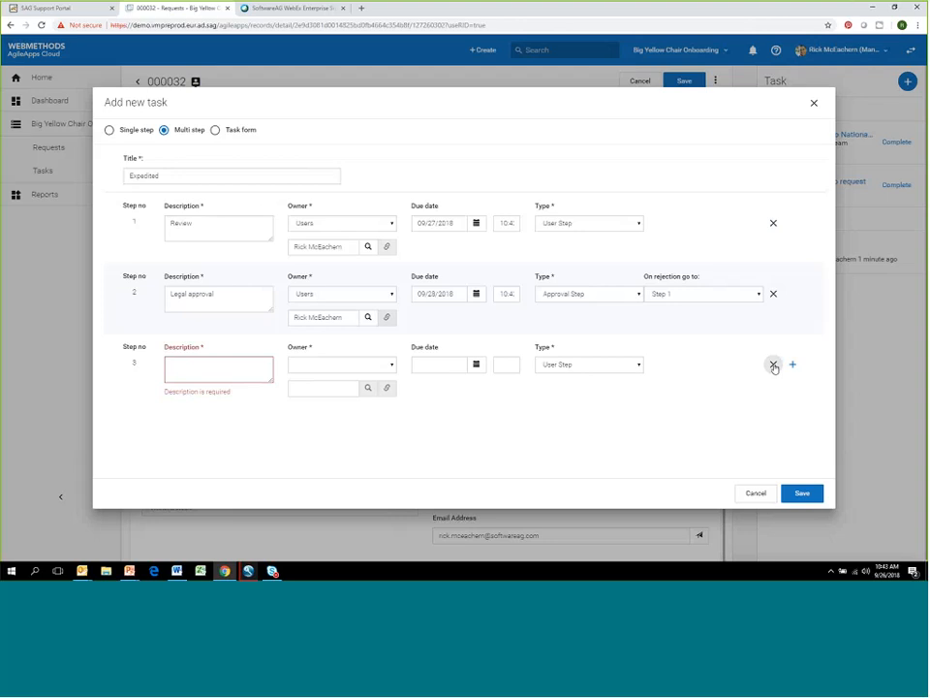
{"action": "left_click", "coordinate": [773, 365]}
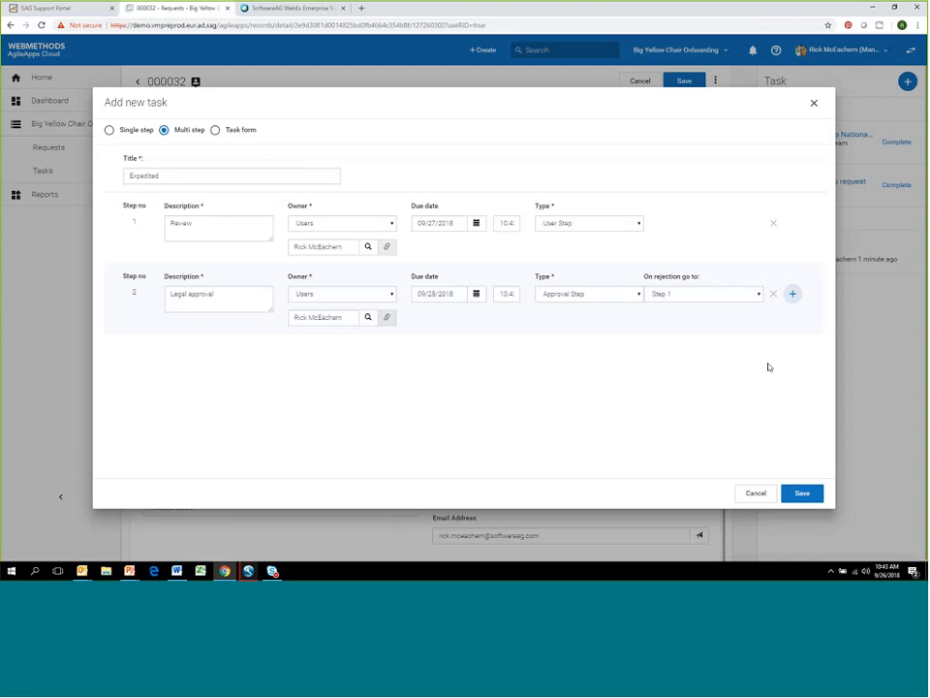
{"action": "left_click", "coordinate": [815, 497]}
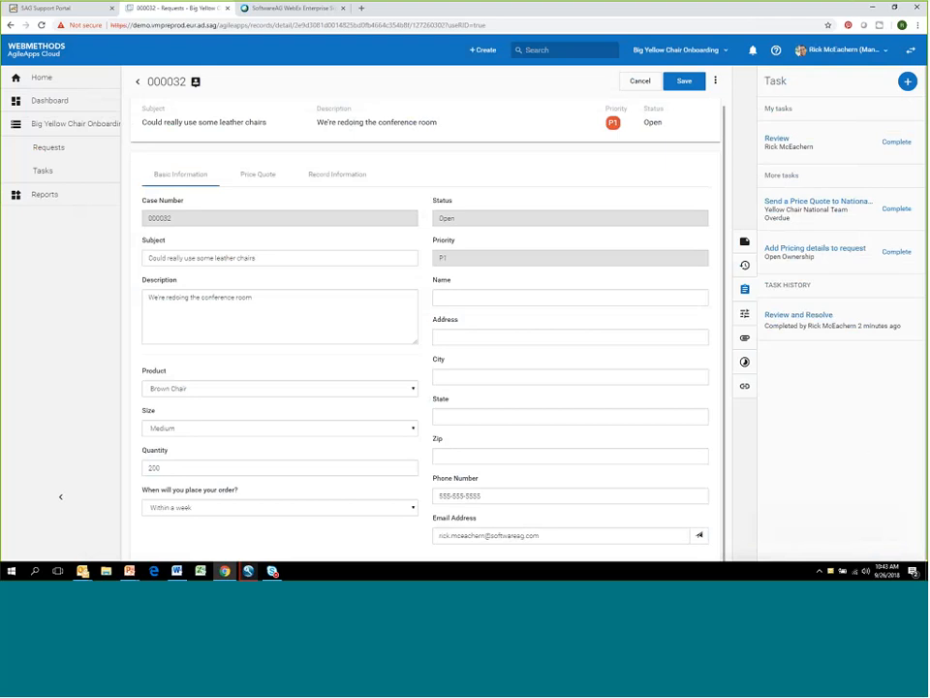
- Review the diagram of the New Customer Request and Quote process and the request's process and task status details
{"action": "left_click", "coordinate": [746, 316]}
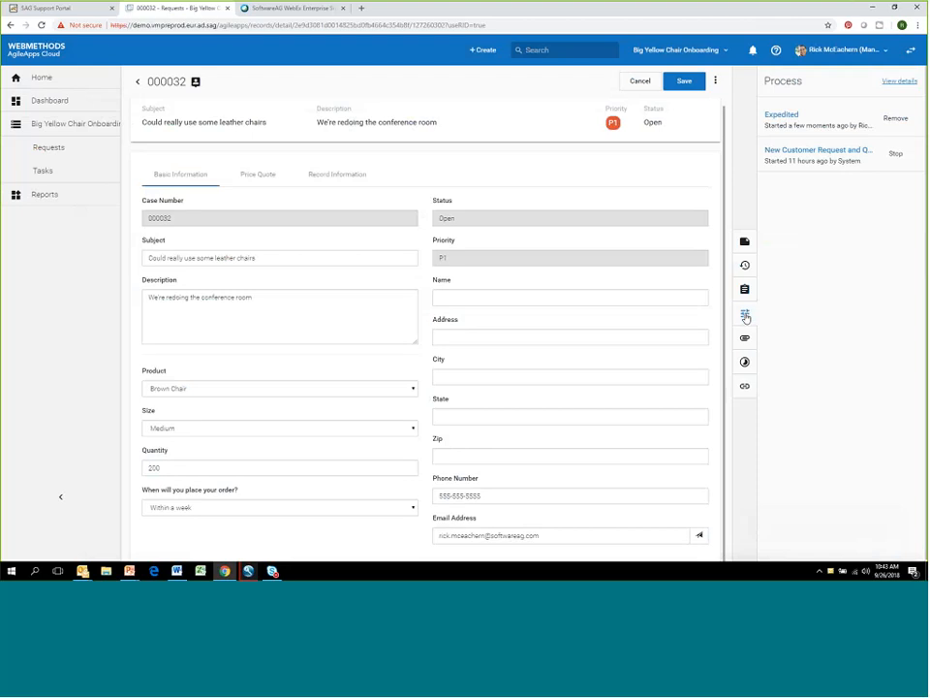
{"action": "left_click", "coordinate": [859, 151]}
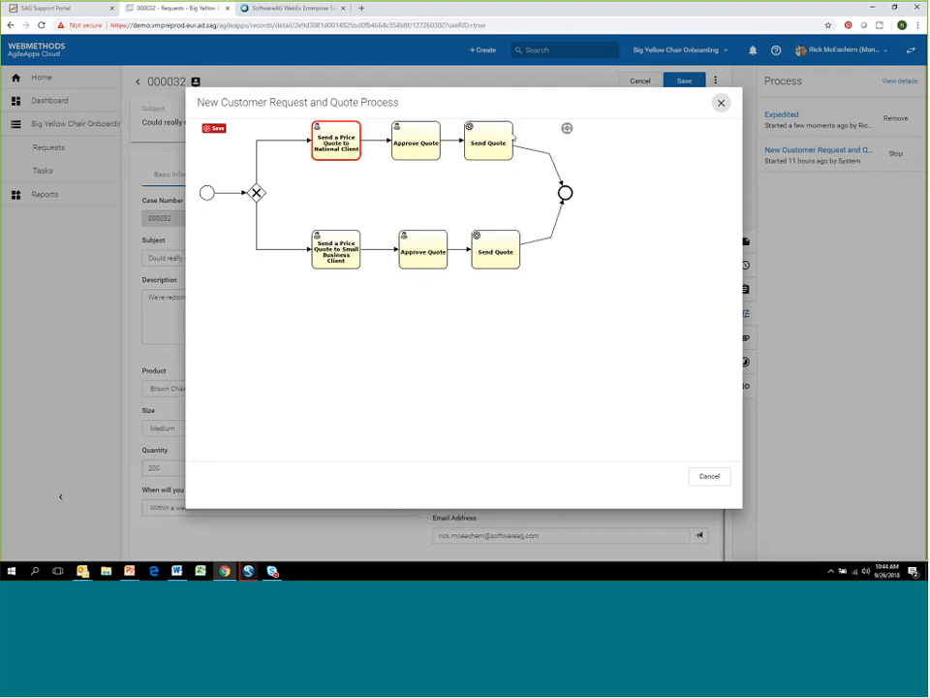
{"action": "left_click", "coordinate": [721, 105]}
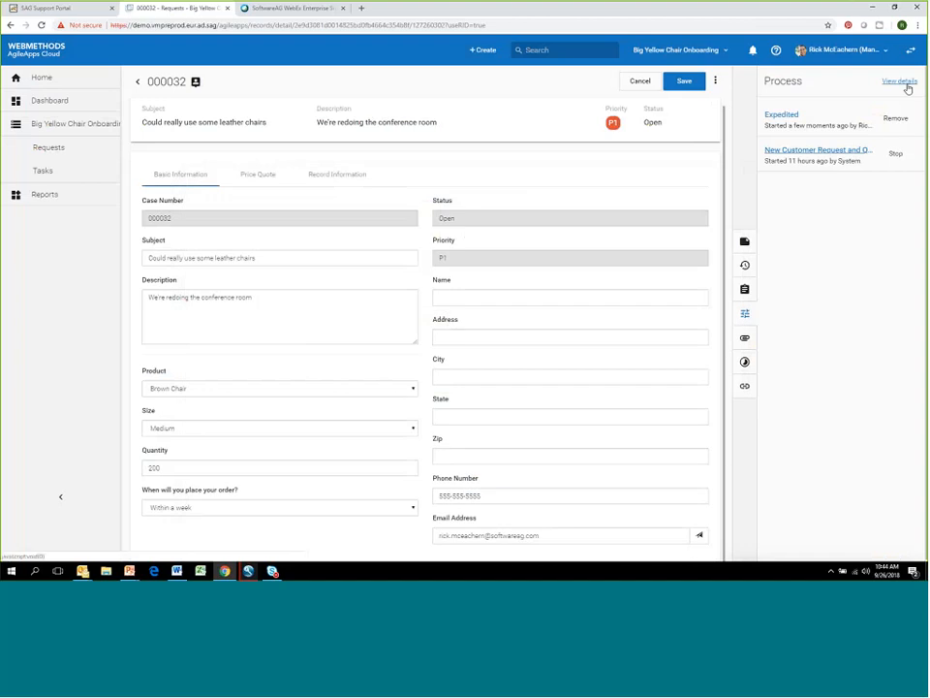
{"action": "left_click", "coordinate": [902, 82]}
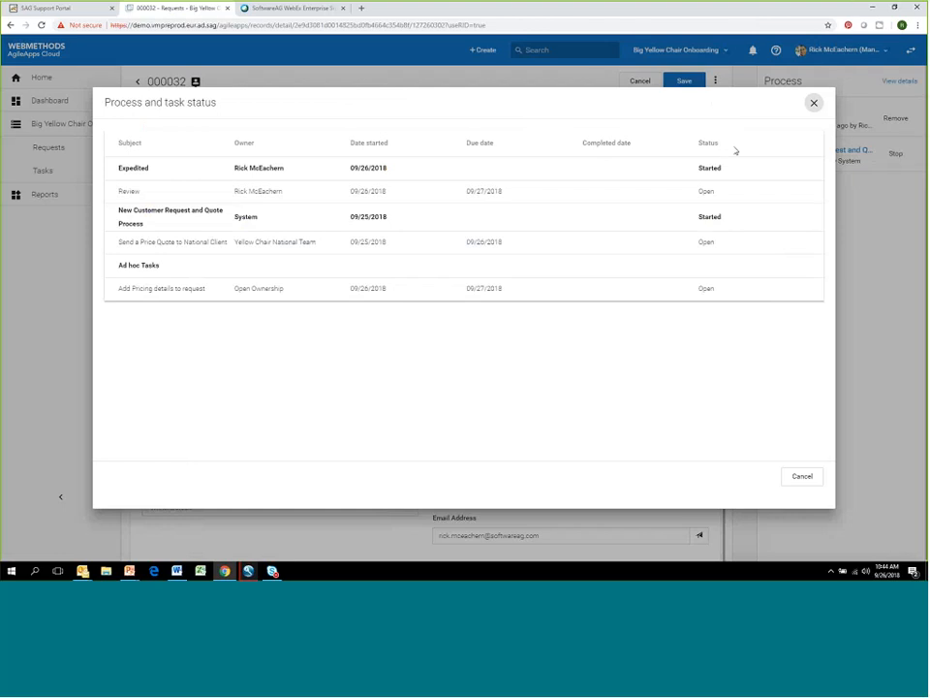
{"action": "left_click", "coordinate": [813, 104]}
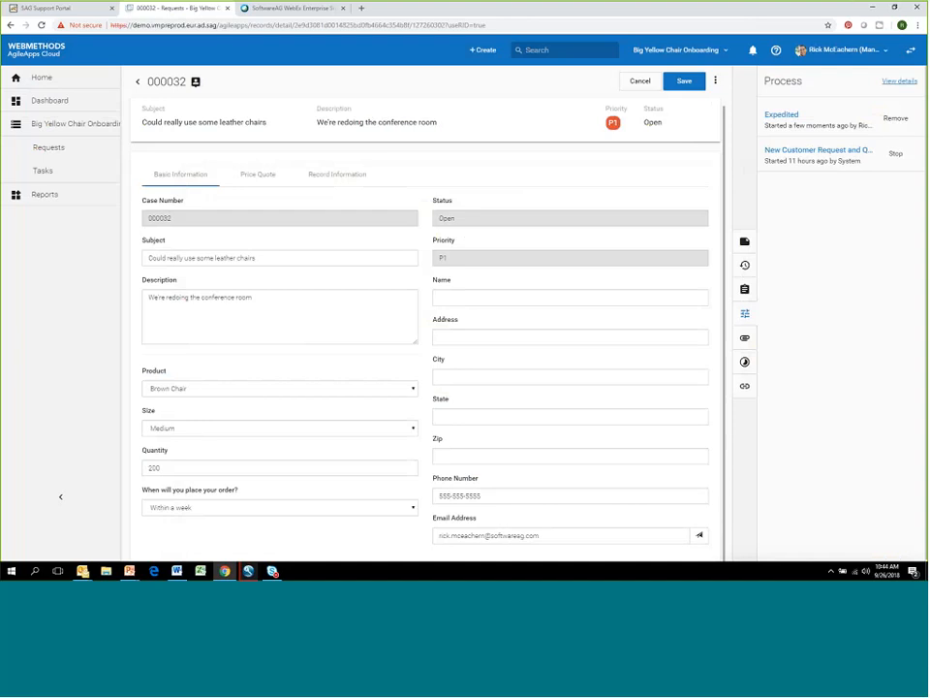
- Attach the W2 JPG file to the request, and preview the uploaded attachment
{"action": "left_click", "coordinate": [745, 338]}
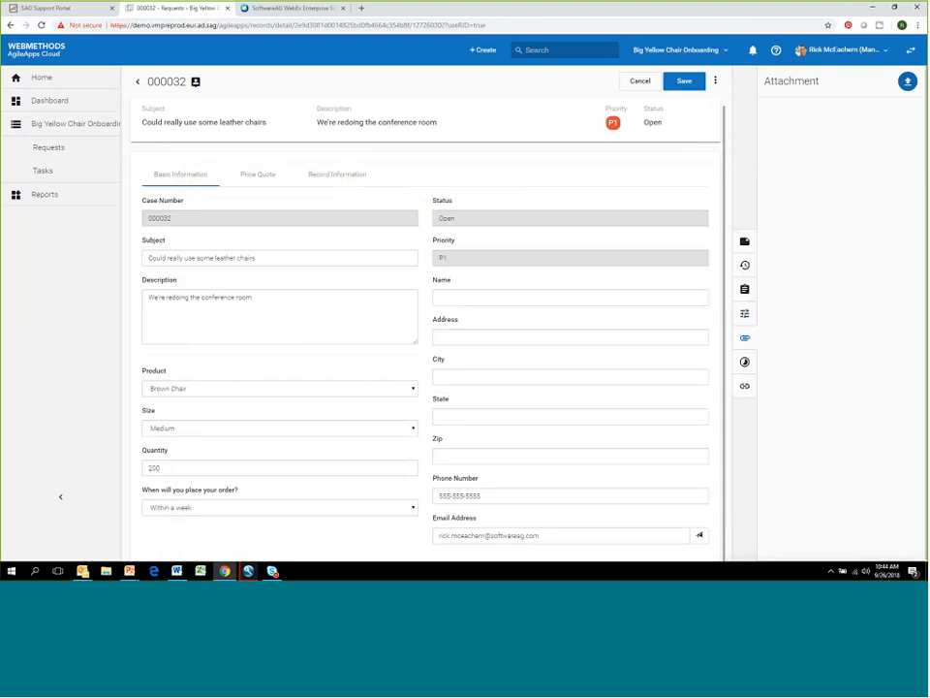
{"action": "left_click", "coordinate": [907, 83]}
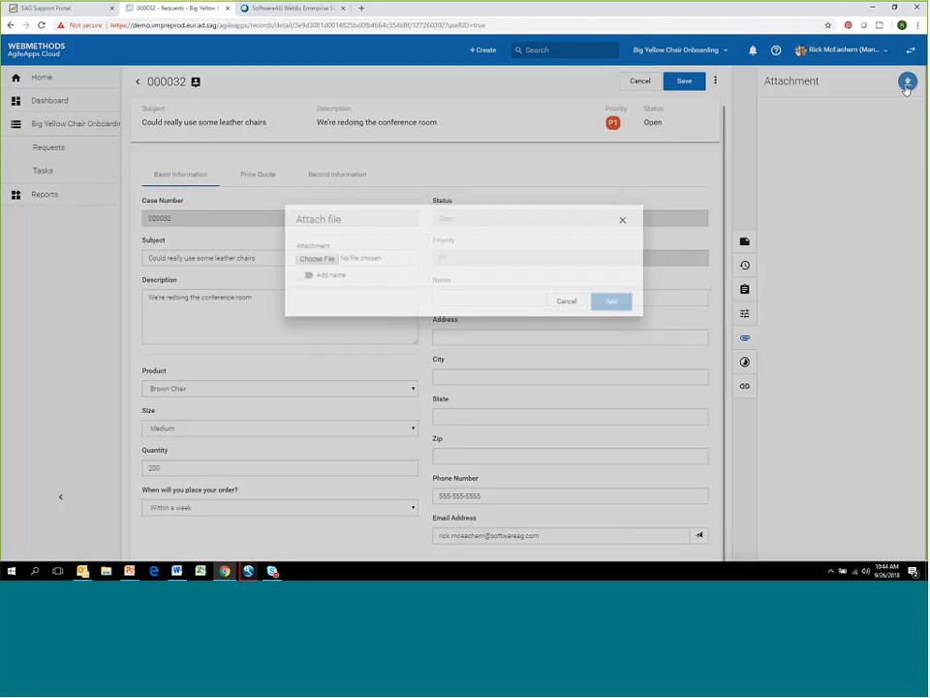
{"action": "left_click", "coordinate": [296, 249]}
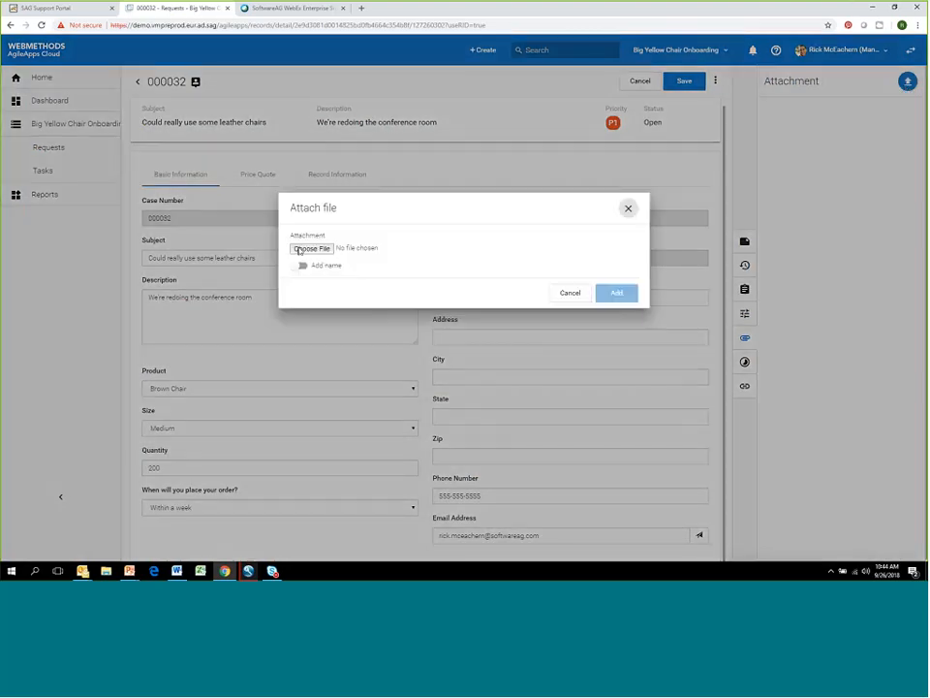
{"action": "double_click", "coordinate": [224, 83]}
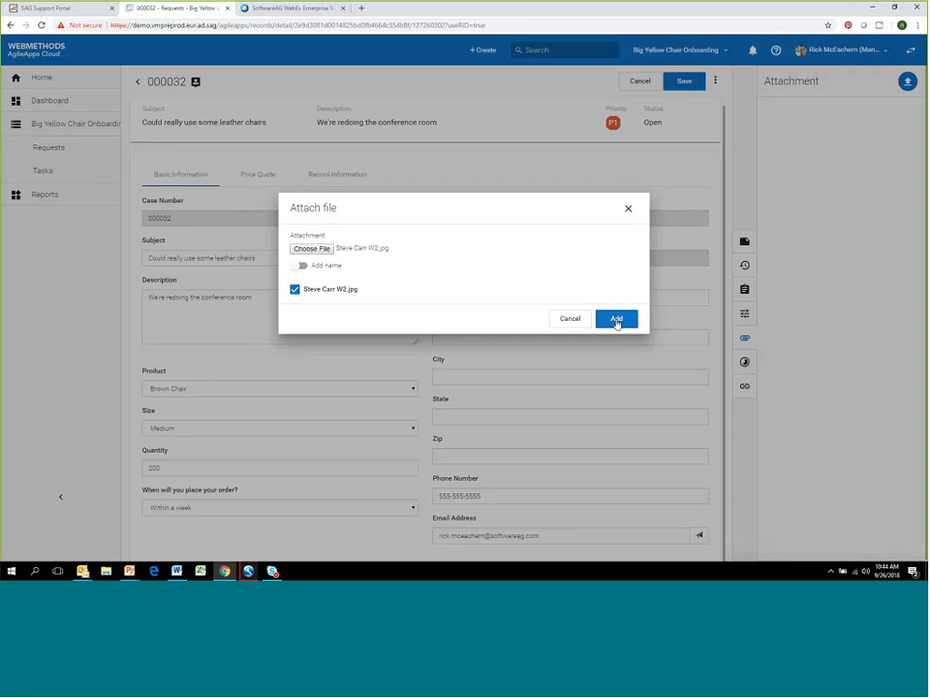
{"action": "left_click", "coordinate": [620, 321]}
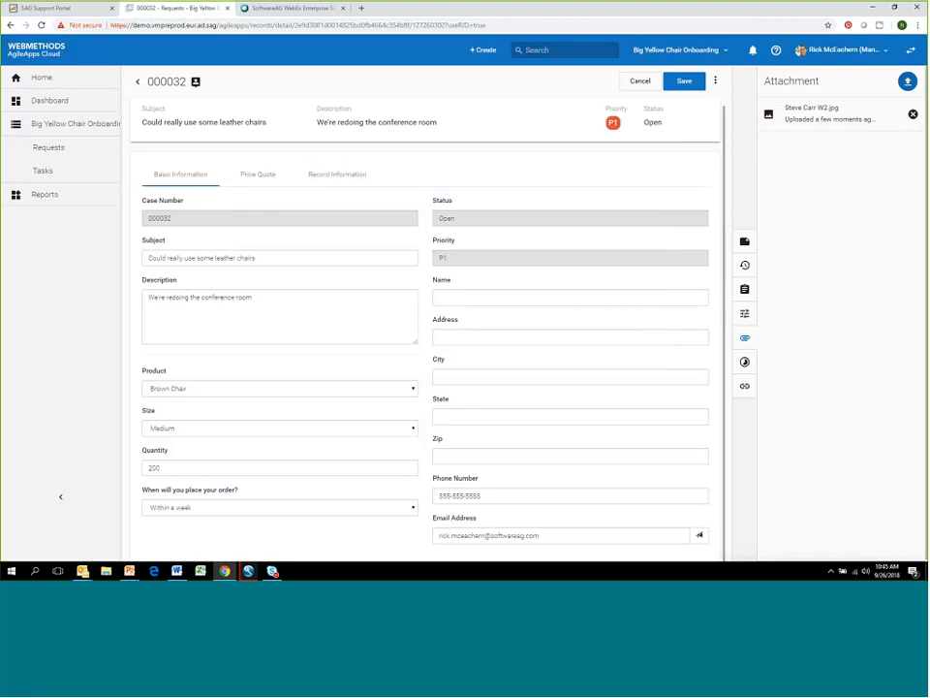
{"action": "left_click", "coordinate": [835, 109]}
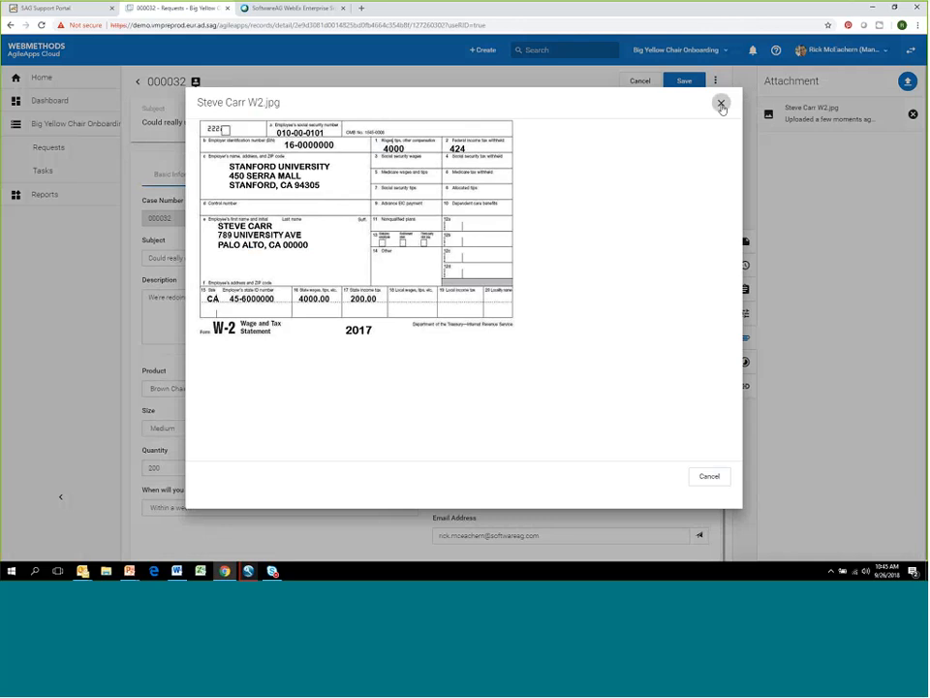
{"action": "left_click", "coordinate": [721, 104]}
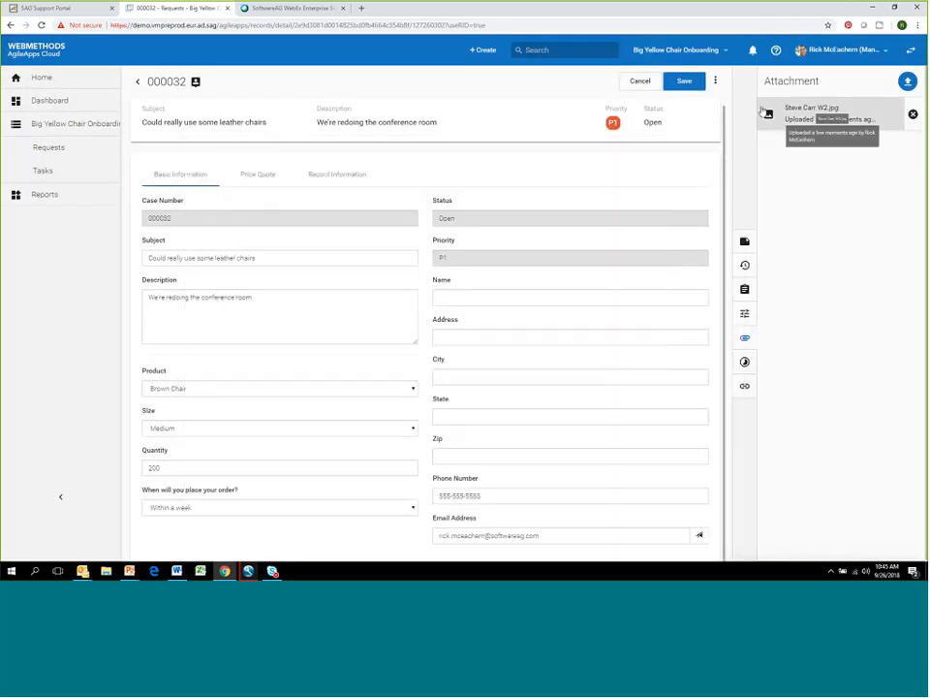
- Start a work log entry for the request with activity type Meeting and description "Discussion of national pricing"
{"action": "left_click", "coordinate": [745, 364]}
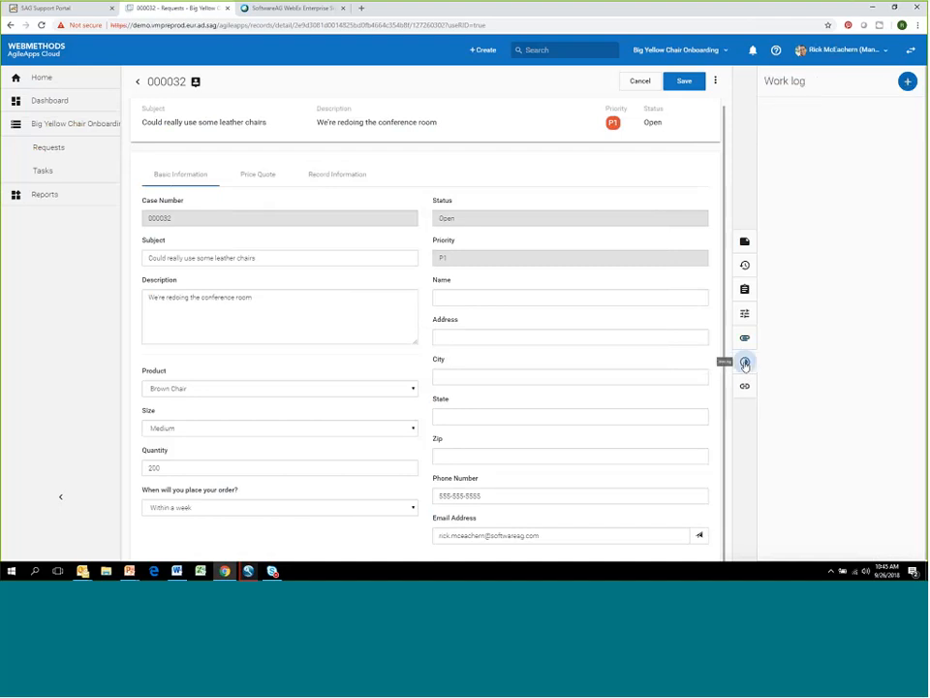
{"action": "left_click", "coordinate": [907, 82]}
{"action": "left_click", "coordinate": [856, 156]}
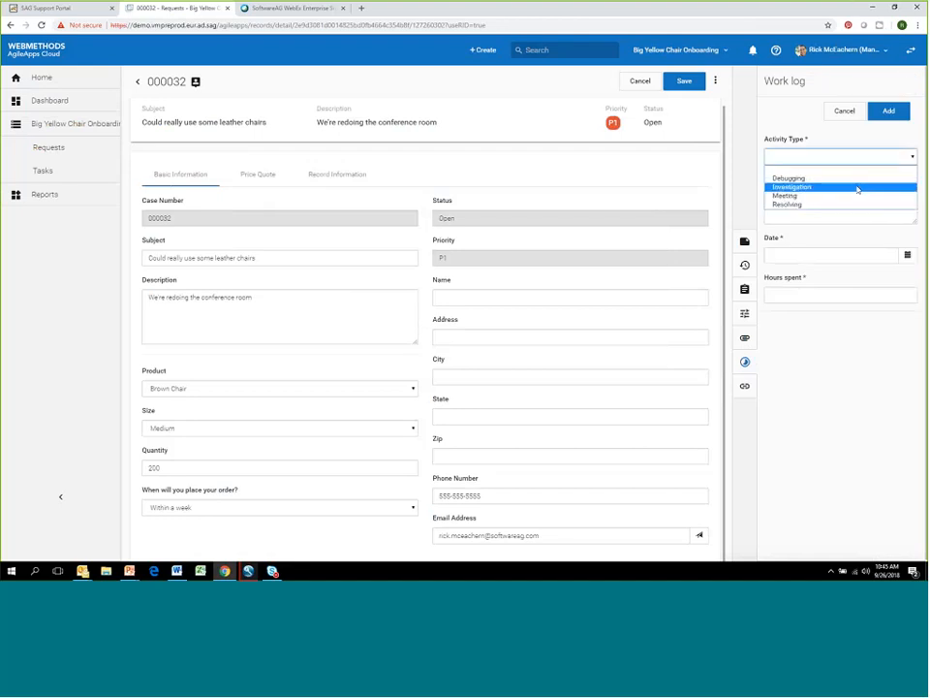
{"action": "left_click", "coordinate": [856, 196]}
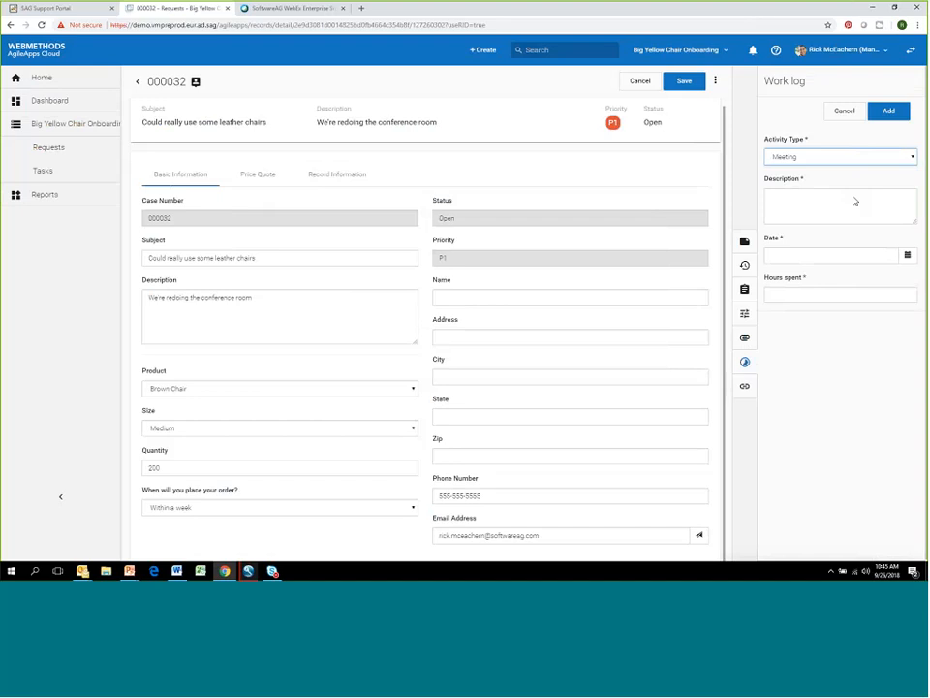
{"action": "left_click", "coordinate": [840, 192]}
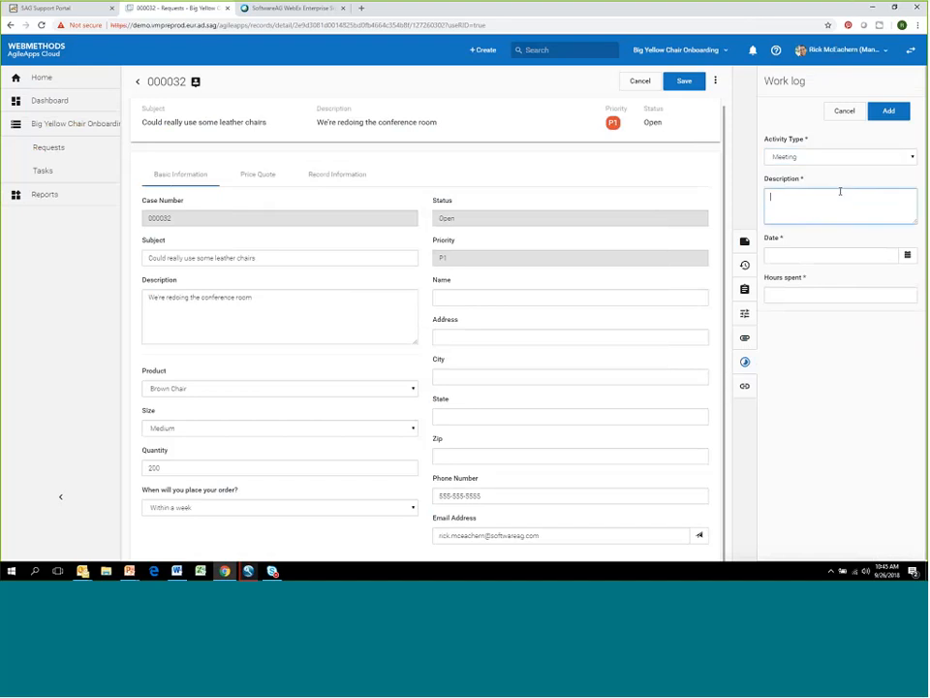
{"action": "type", "text": "Dis"}
{"action": "type", "text": "cussed"}
{"action": "type", "text": "n of"}
{"action": "type", "text": " national p"}
{"action": "type", "text": "ricing"}
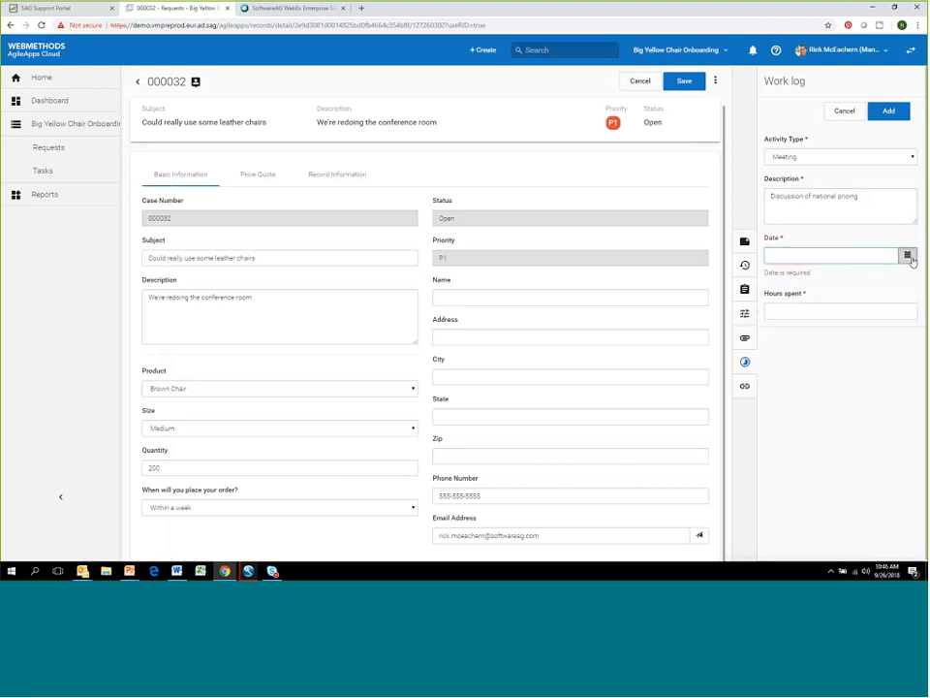
- Date the work log entry 09/20/2018 with 2 hours spent and add it, and view the request's quick links
{"action": "left_click", "coordinate": [907, 255]}
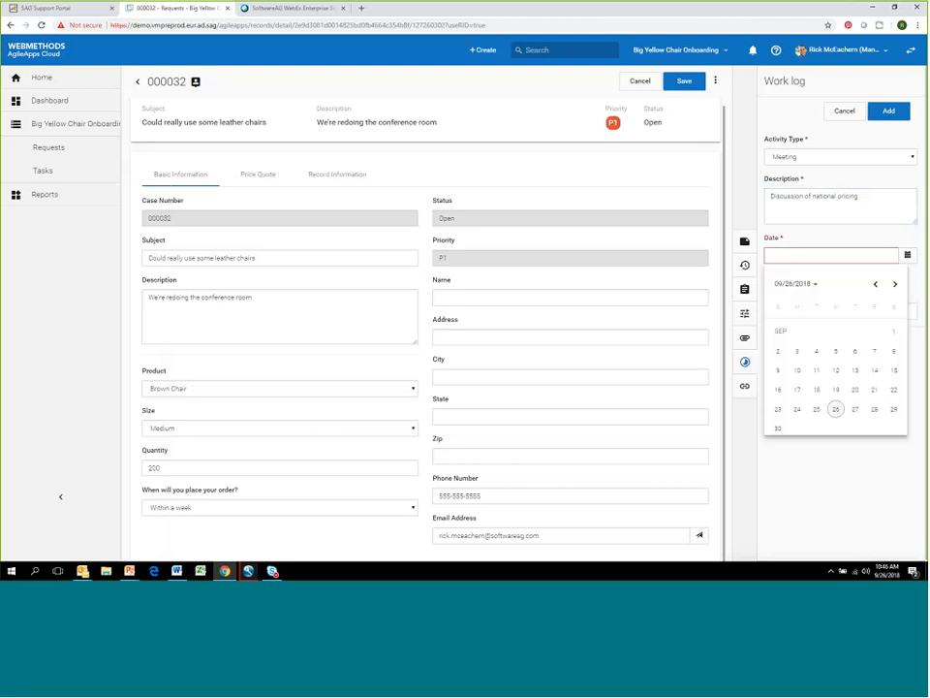
{"action": "left_click", "coordinate": [852, 391]}
{"action": "left_click", "coordinate": [809, 293]}
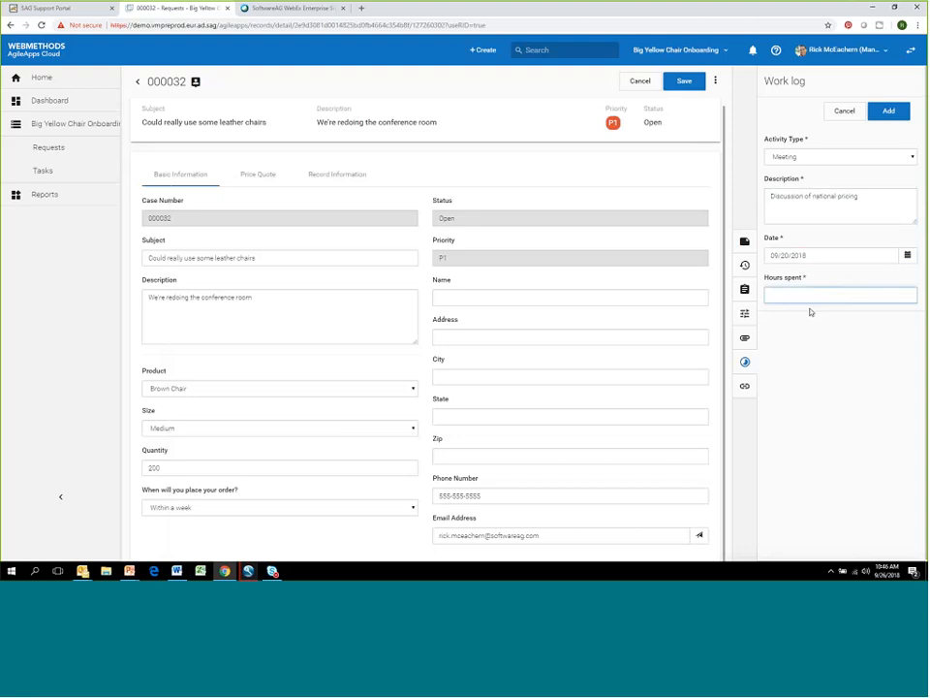
{"action": "type", "text": "2"}
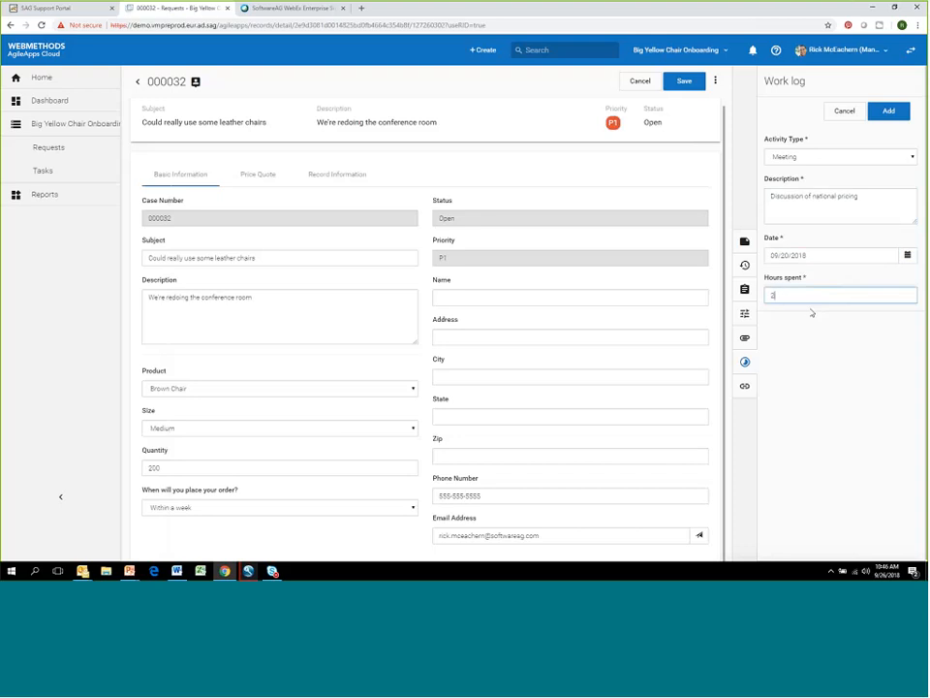
{"action": "left_click", "coordinate": [889, 111]}
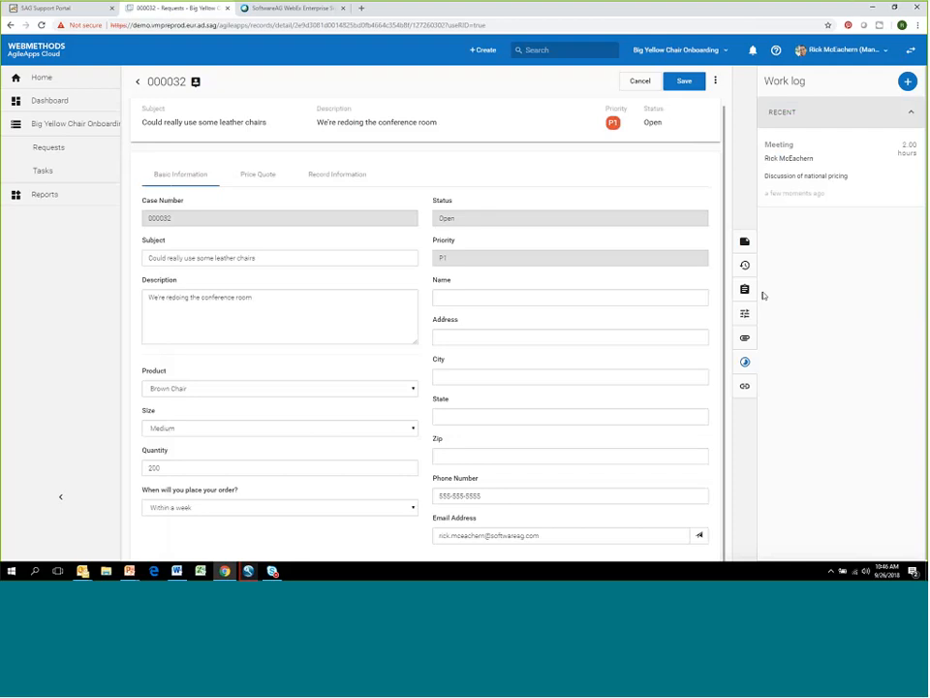
{"action": "left_click", "coordinate": [744, 388]}
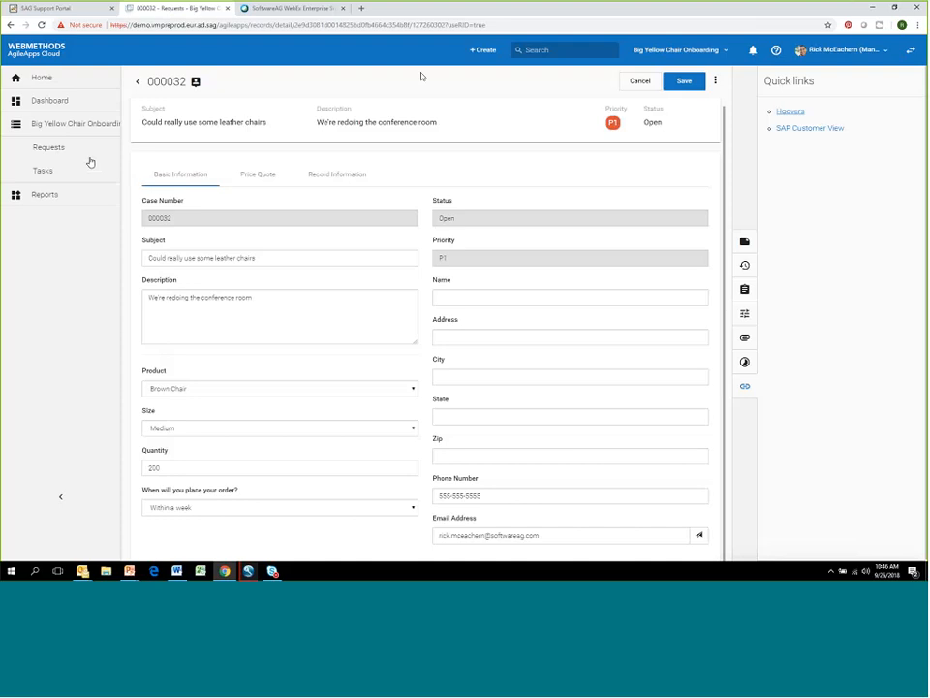
- Start a new request record with the subject "Need new conference center chairs"
{"action": "left_click", "coordinate": [483, 51]}
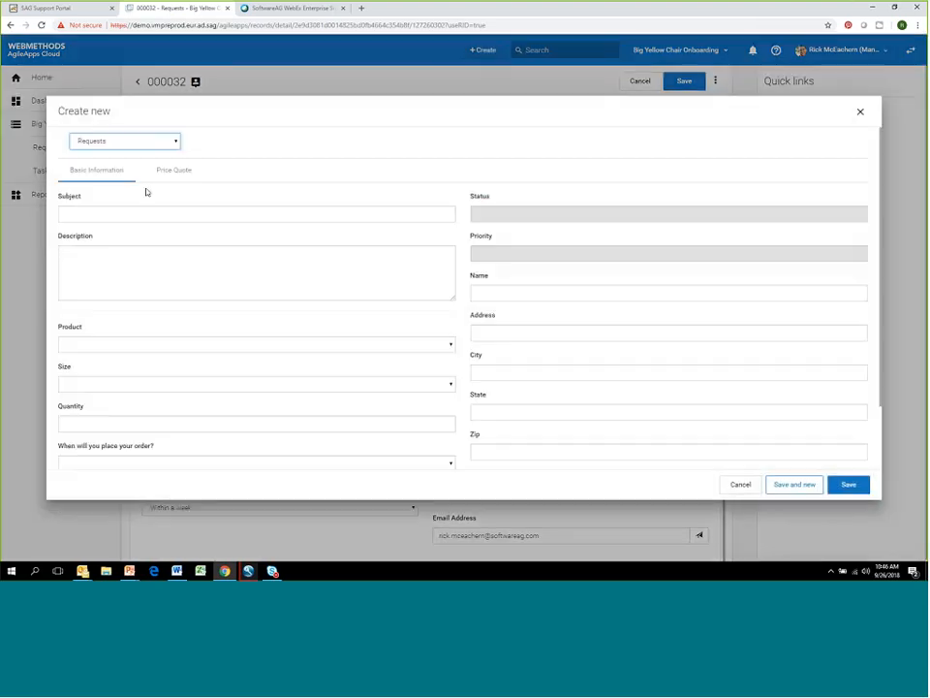
{"action": "left_click", "coordinate": [109, 215]}
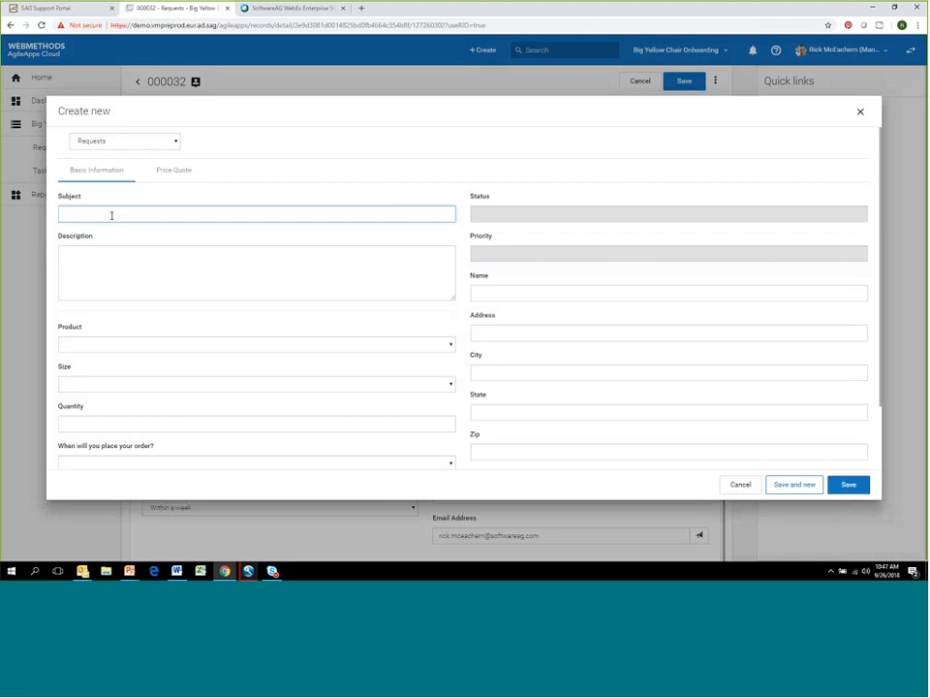
{"action": "type", "text": "Need new conference center chairs"}
{"action": "left_click_drag", "start_coordinate": [169, 214], "coordinate": [52, 202]}
- Describe the new request as "New leather chairs" and choose the product Big Yellow Chair in size Medium
{"action": "left_click", "coordinate": [117, 270]}
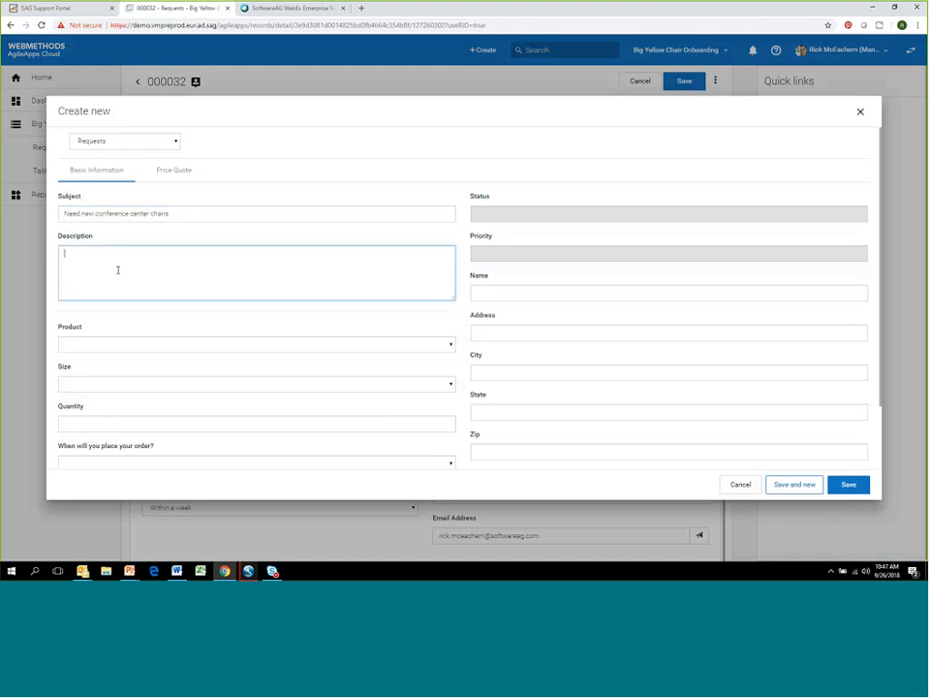
{"action": "type", "text": "New leather chairs"}
{"action": "left_click", "coordinate": [155, 345]}
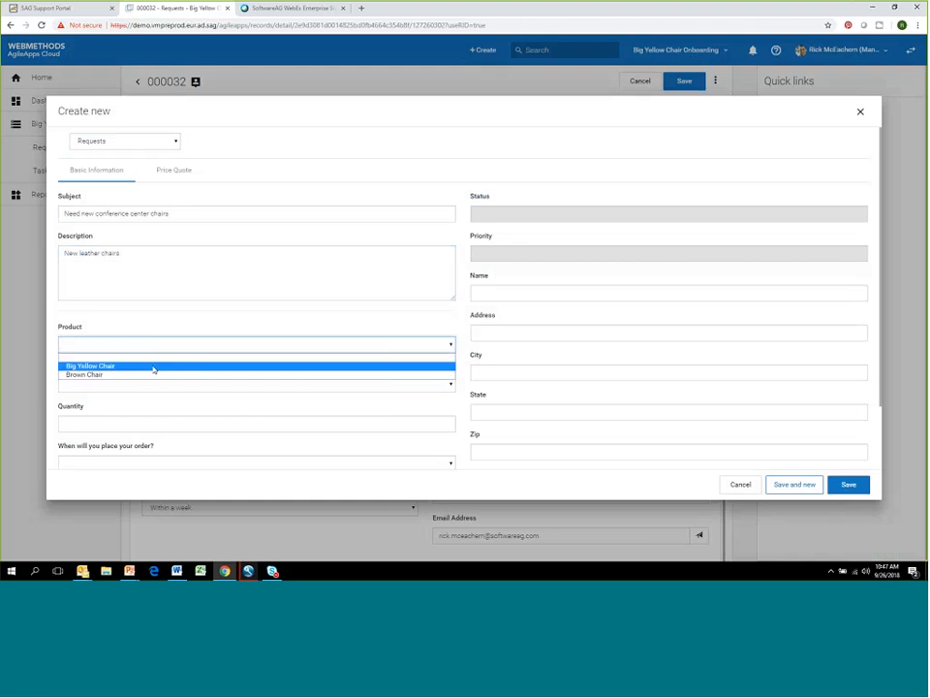
{"action": "left_click", "coordinate": [153, 366]}
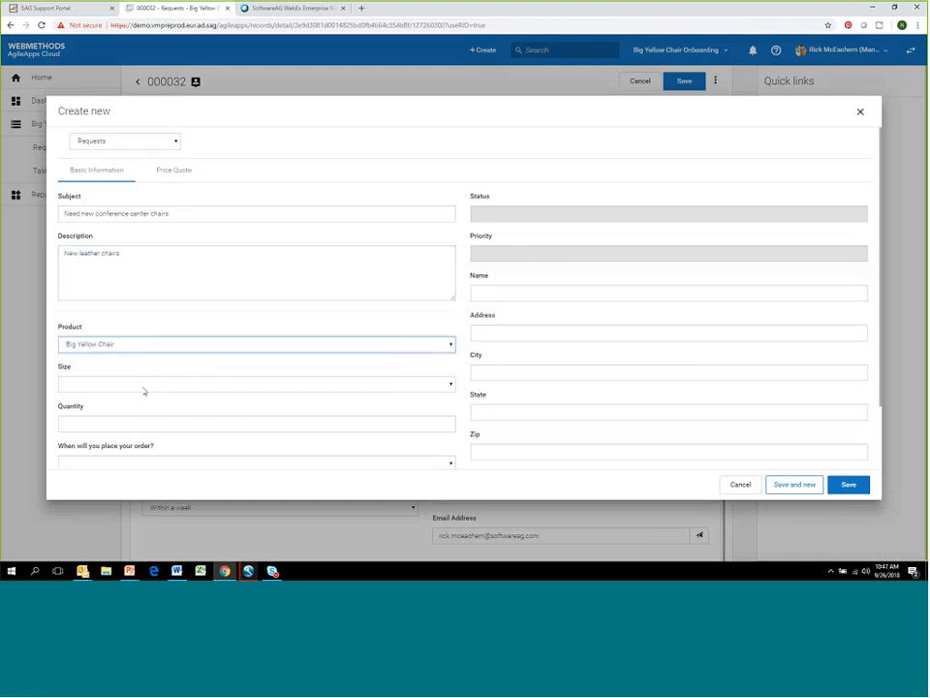
{"action": "left_click", "coordinate": [145, 388]}
{"action": "left_click", "coordinate": [145, 414]}
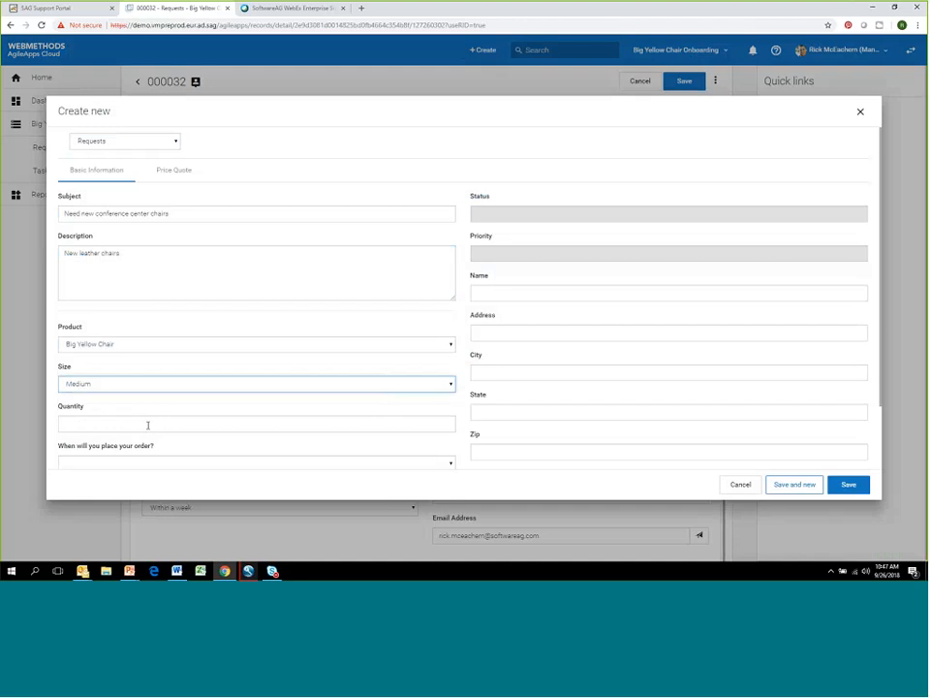
- Set the new request's quantity to 400 and its order timing to Within a week
{"action": "left_click", "coordinate": [147, 423]}
{"action": "type", "text": "400"}
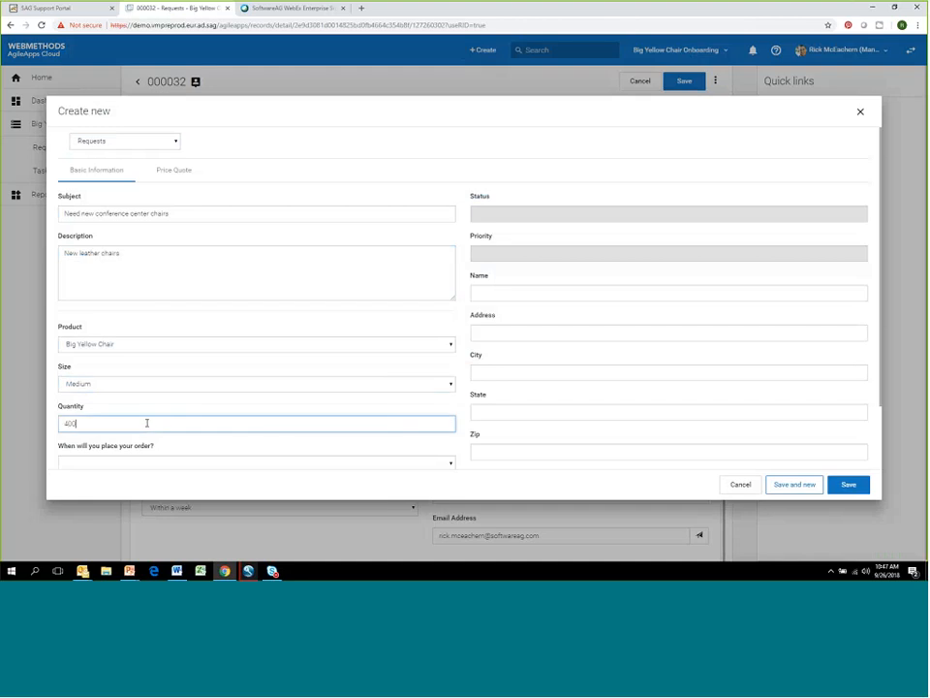
{"action": "left_click", "coordinate": [156, 463]}
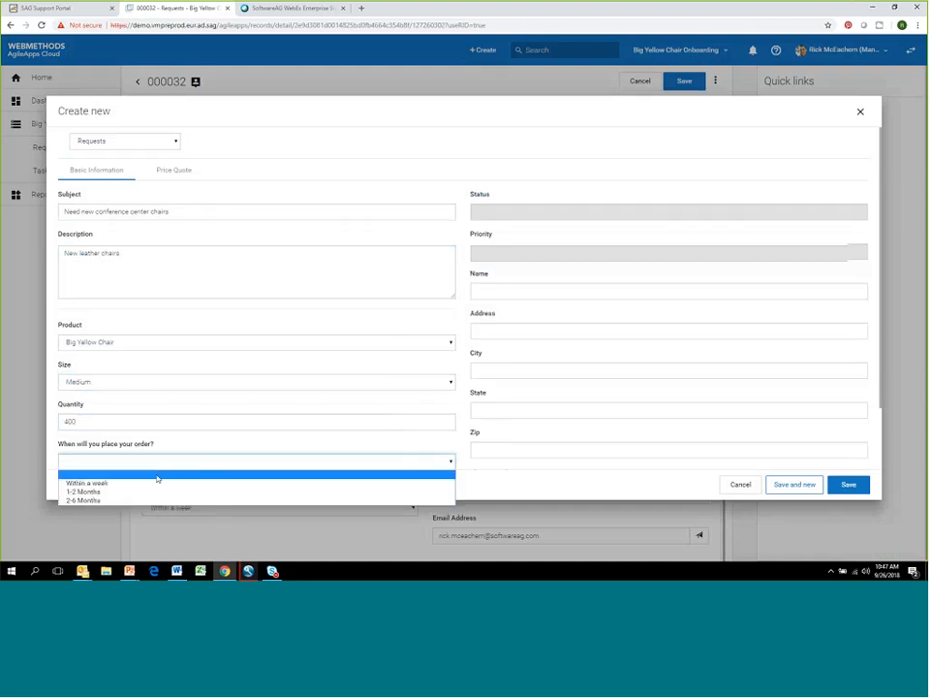
{"action": "left_click", "coordinate": [157, 483]}
- Fill in the requester's name and address on the new request
{"action": "left_click", "coordinate": [489, 291]}
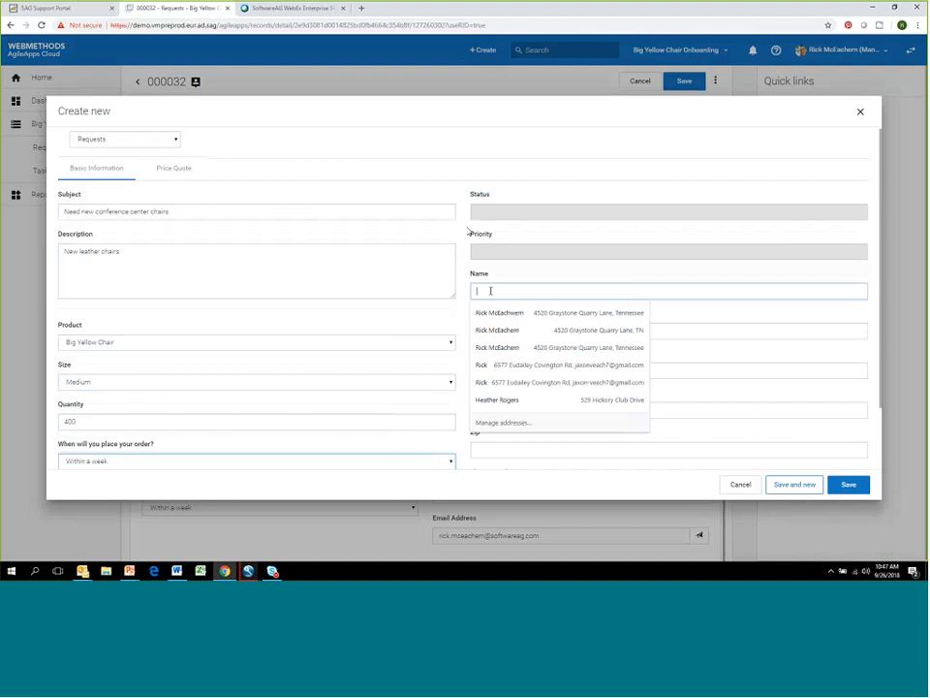
{"action": "left_click", "coordinate": [645, 289]}
{"action": "left_click", "coordinate": [627, 288]}
{"action": "key", "text": "Tab"}
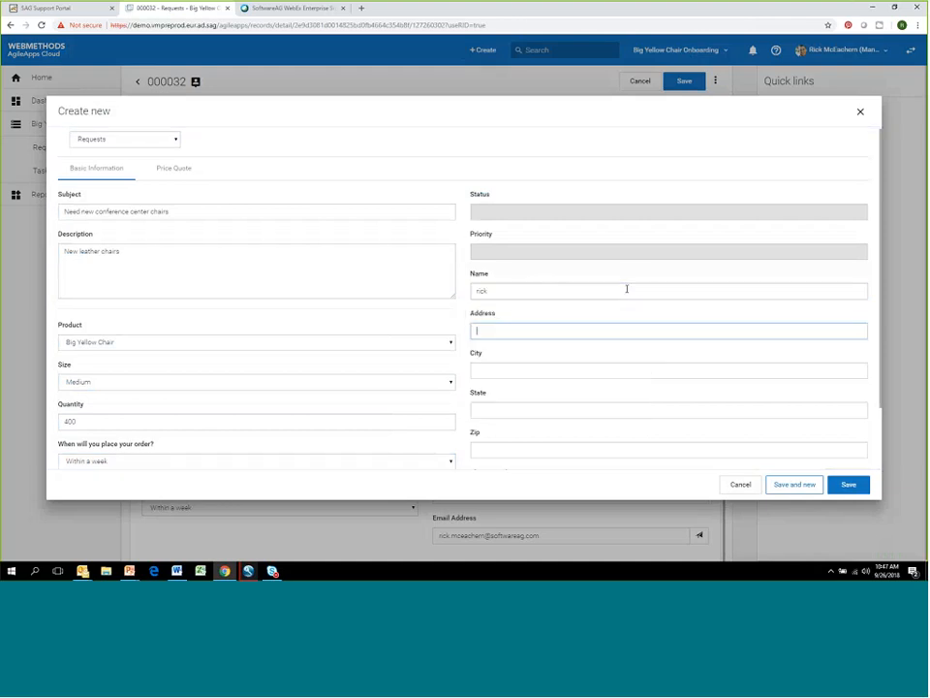
{"action": "key", "text": "Tab"}
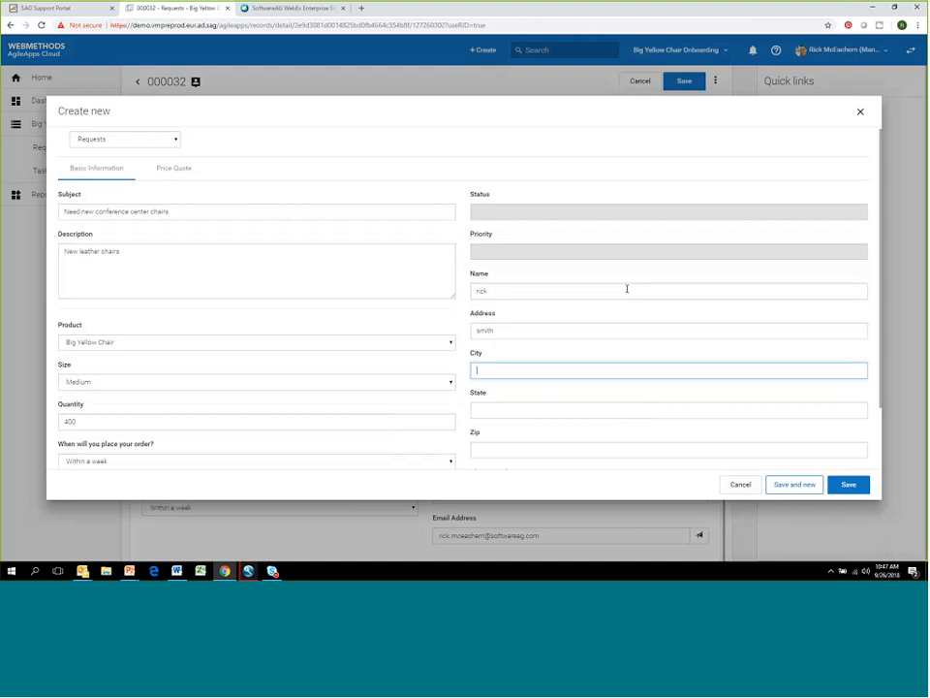
- Fill in the requester's city, state and zip code on the new request
{"action": "type", "text": "austin"}
{"action": "key", "text": "Tab"}
{"action": "type", "text": "tx"}
{"action": "key", "text": "Tab"}
{"action": "type", "text": "33"}
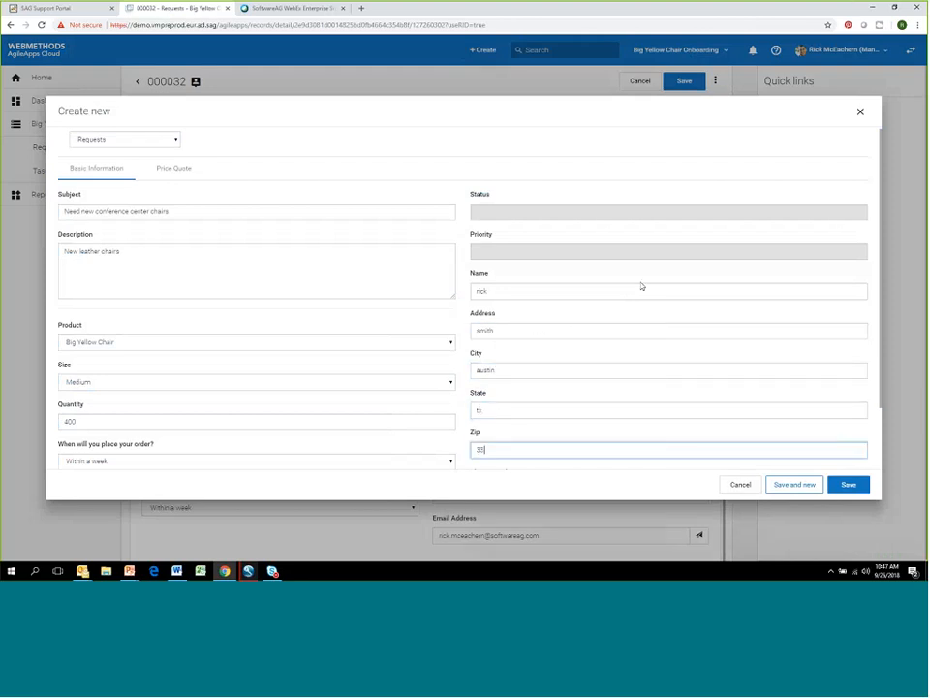
{"action": "type", "text": "333"}
- Enter the requester's email address and save the new request
{"action": "scroll", "coordinate": [700, 241], "scroll_direction": "down", "scroll_amount": 1}
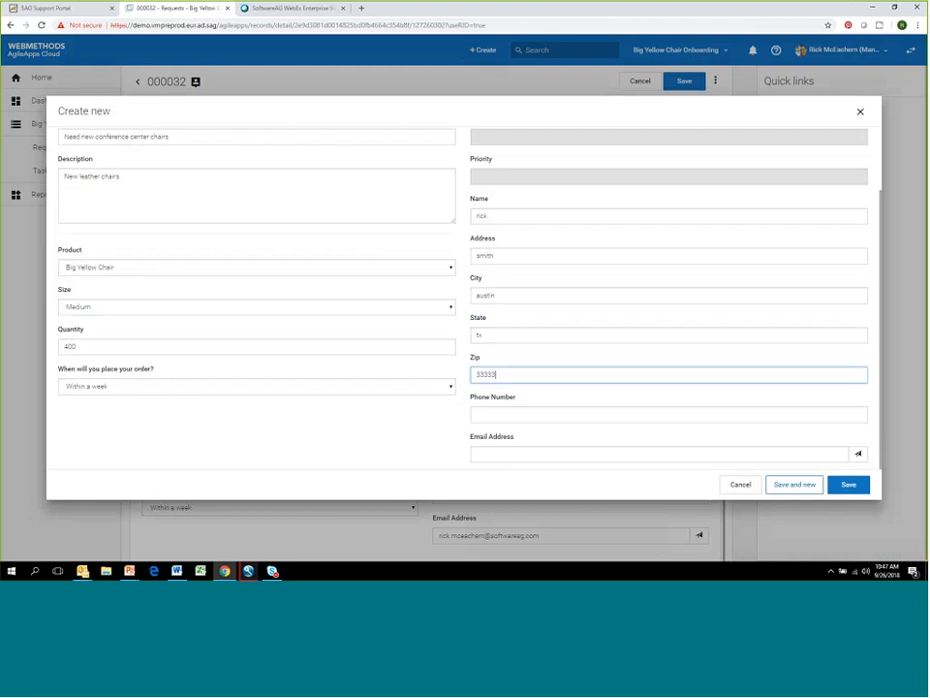
{"action": "left_click", "coordinate": [498, 454]}
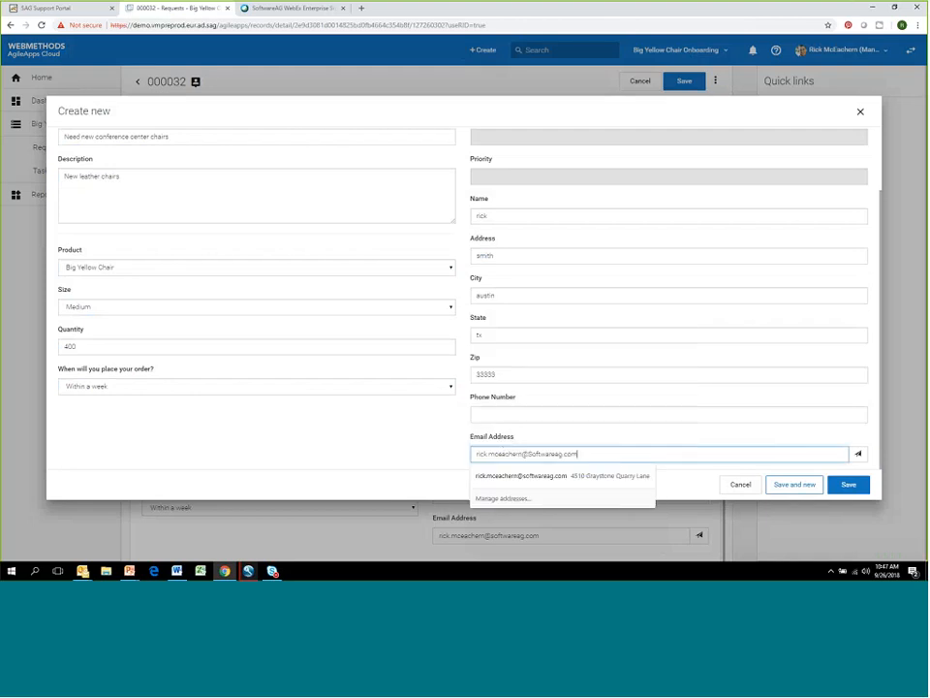
{"action": "left_click", "coordinate": [876, 434]}
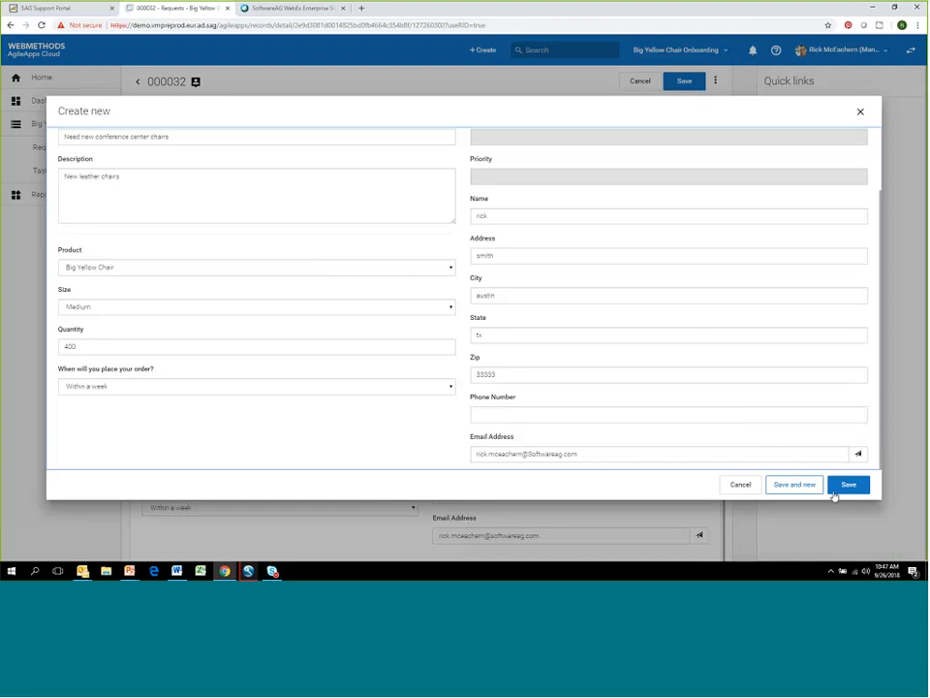
{"action": "left_click", "coordinate": [851, 488]}
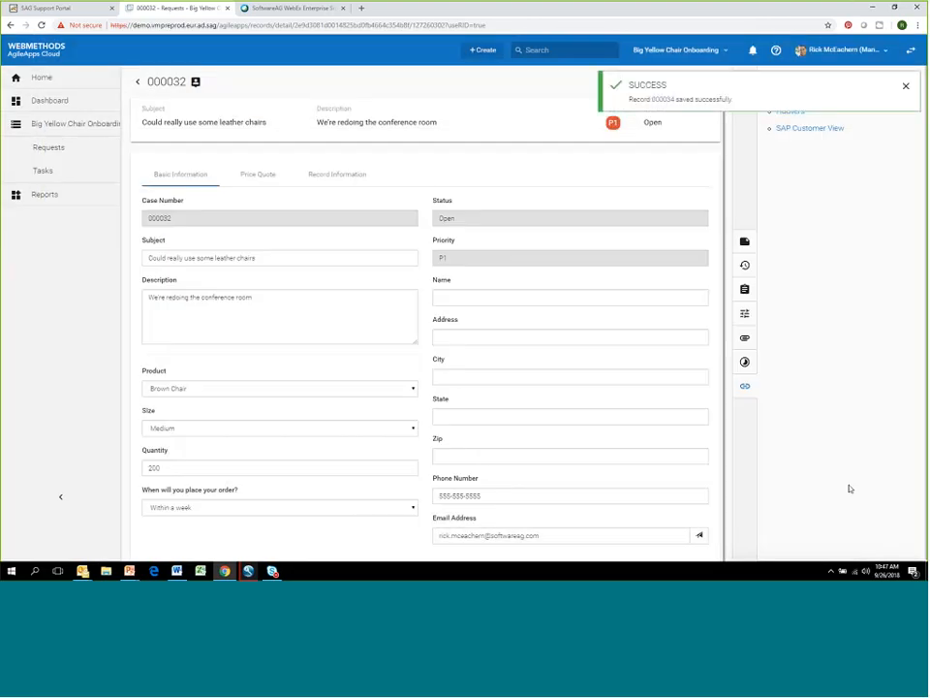
- Dismiss the save notification, and read the Request for Quote email in Outlook before returning to the request
{"action": "left_click", "coordinate": [906, 85]}
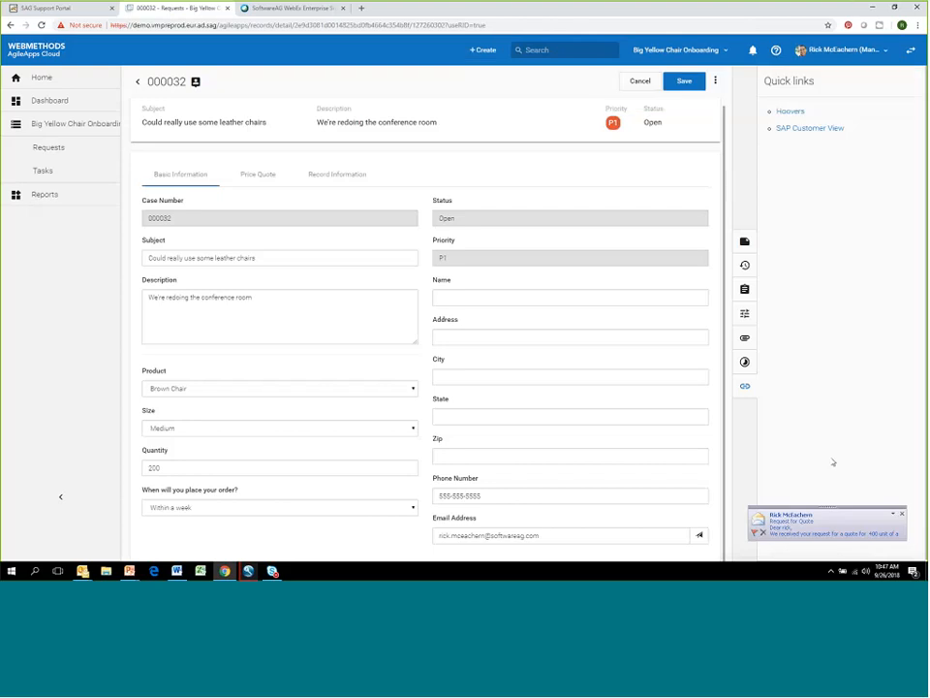
{"action": "left_click", "coordinate": [790, 533]}
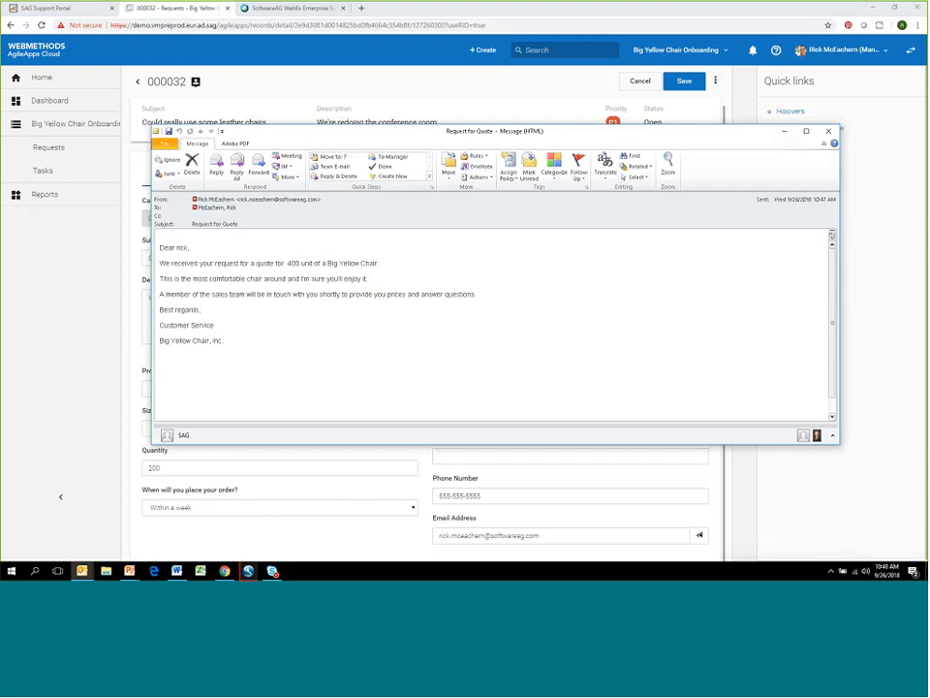
{"action": "left_click", "coordinate": [785, 129]}
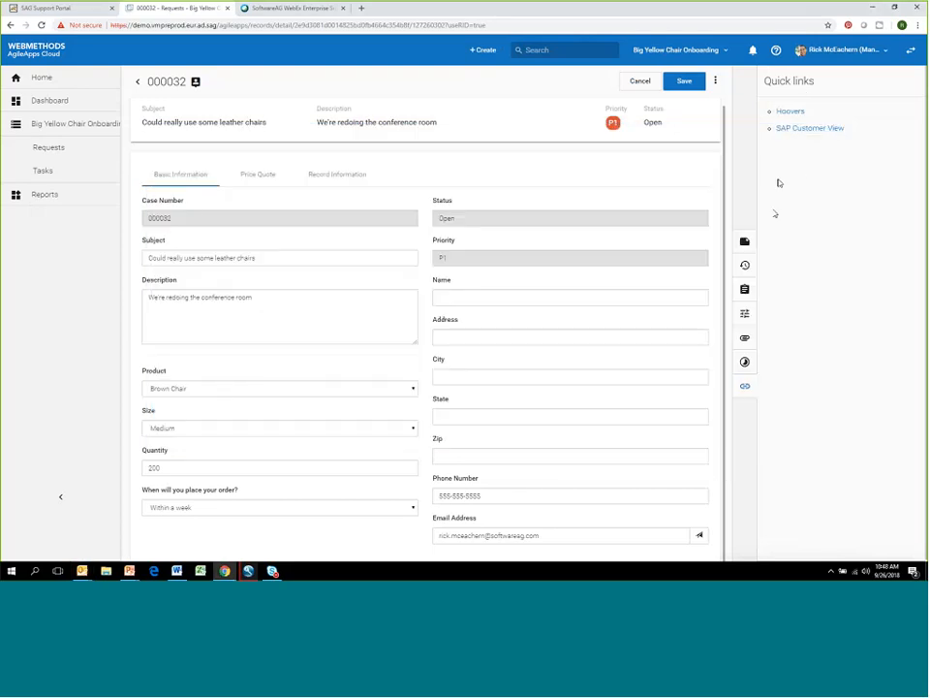
- Complete the request's Review task with the comment "Done"
{"action": "left_click", "coordinate": [744, 290]}
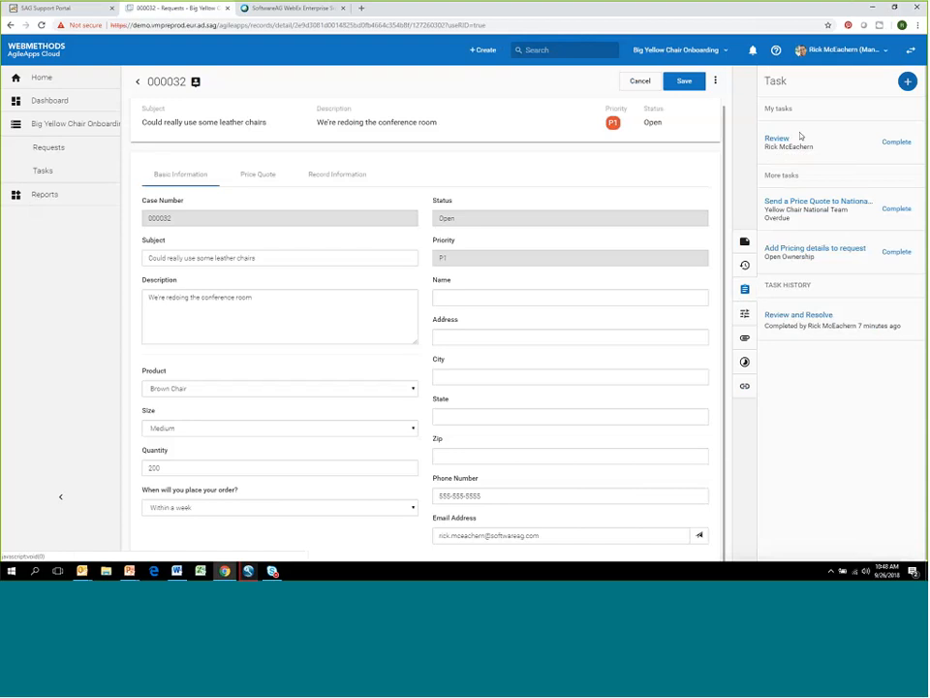
{"action": "left_click", "coordinate": [896, 142]}
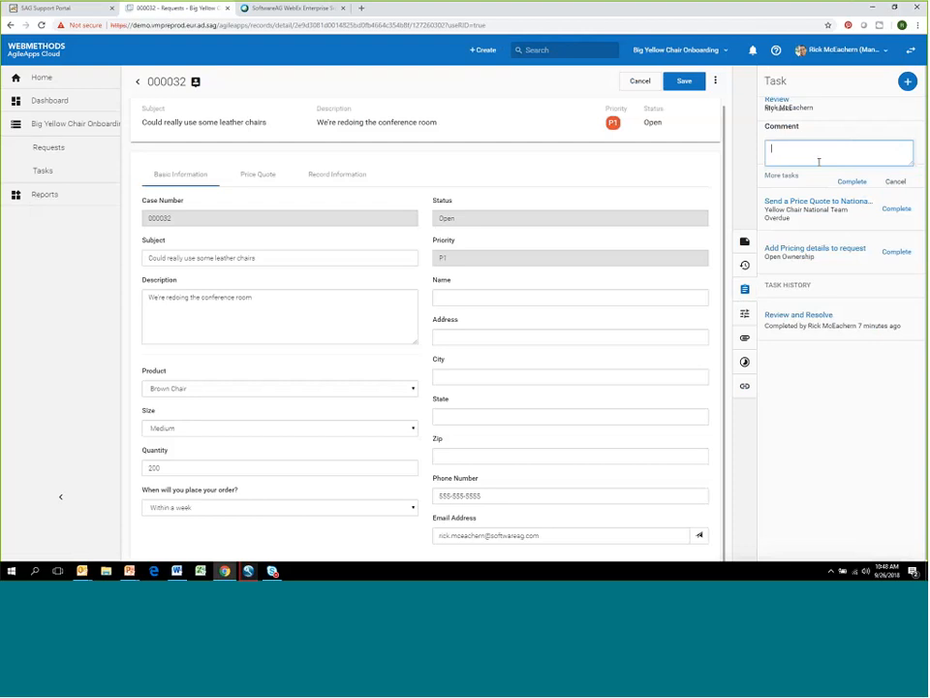
{"action": "type", "text": "Doen"}
{"action": "key", "text": "BackSpace"}
{"action": "type", "text": "ne"}
{"action": "left_click", "coordinate": [852, 181]}
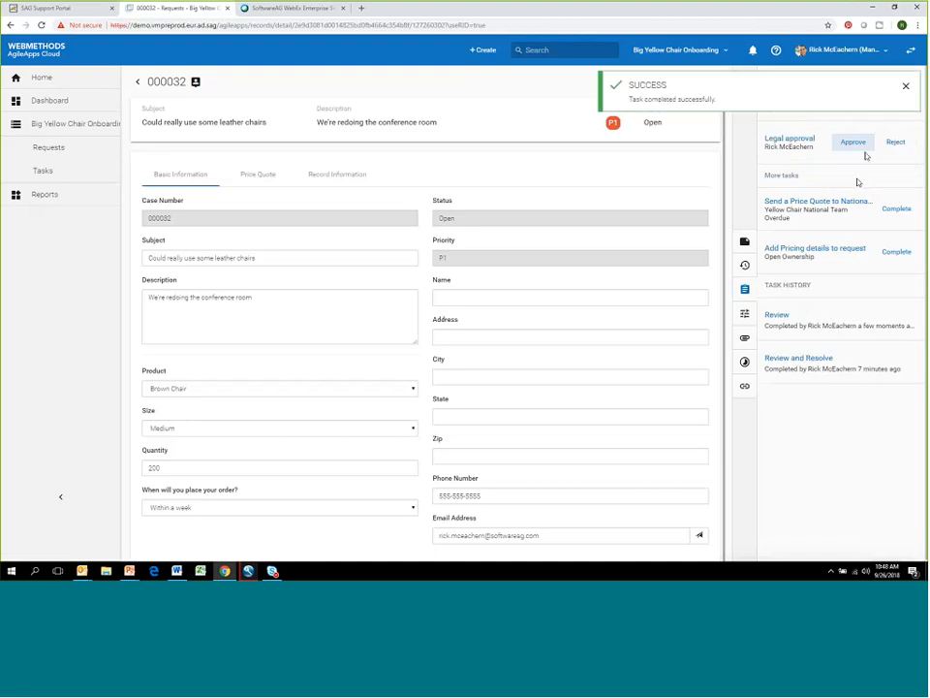
{"action": "left_click", "coordinate": [906, 88]}
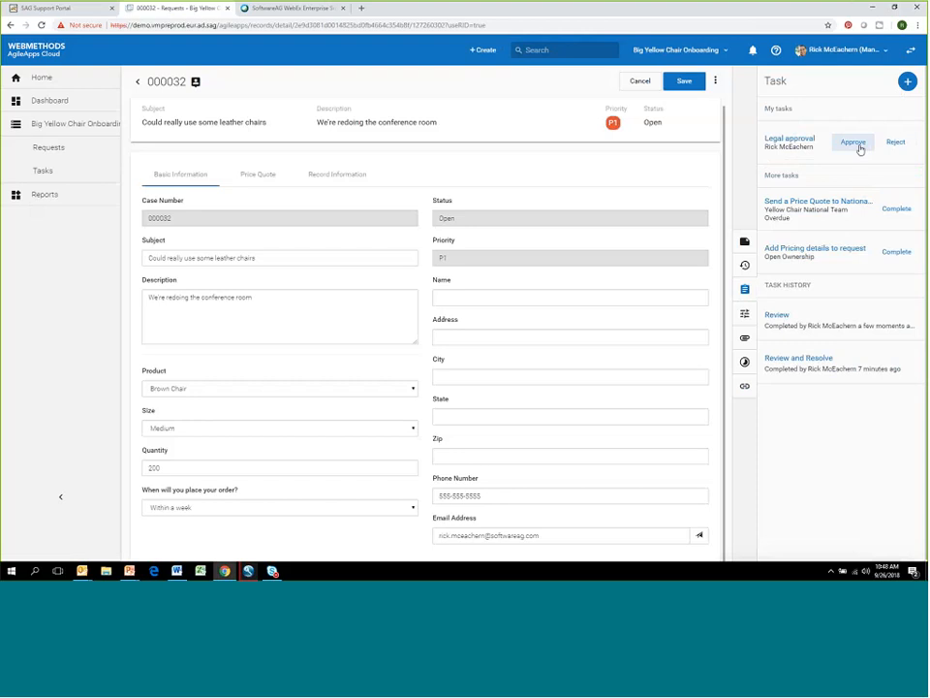
- Reopen the "Could really use some leather chairs" request from the Requests list and complete its "Send a Price Quote to National Client" task
{"action": "left_click", "coordinate": [59, 151]}
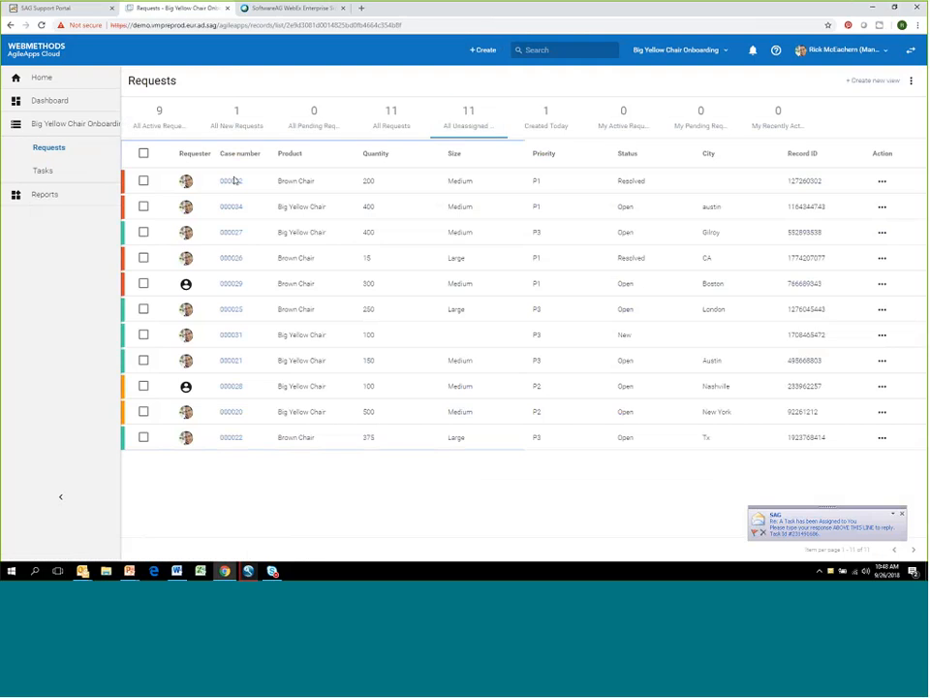
{"action": "left_click", "coordinate": [233, 184]}
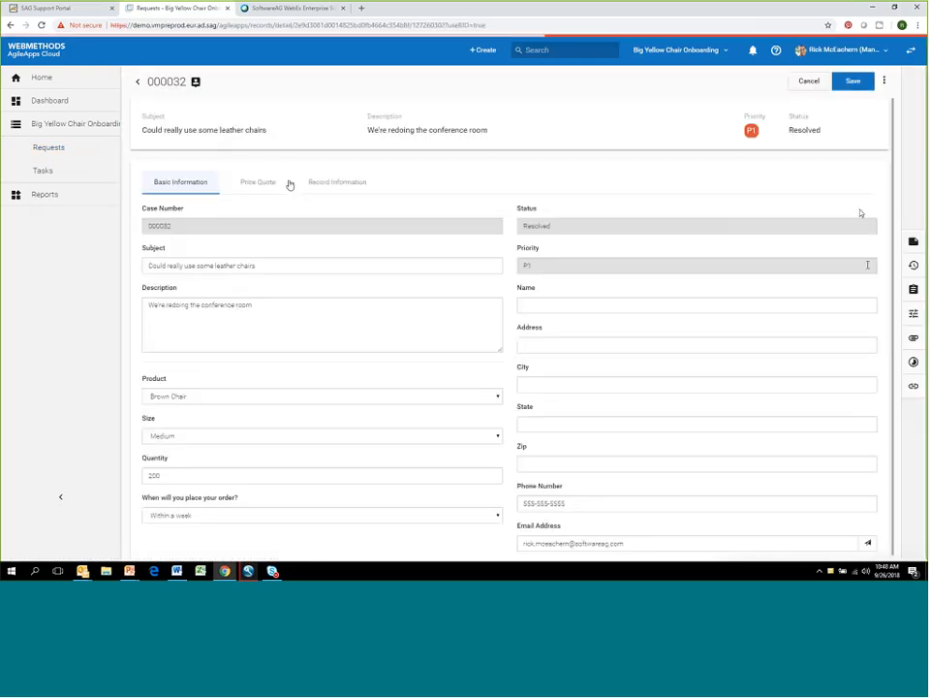
{"action": "left_click", "coordinate": [913, 290]}
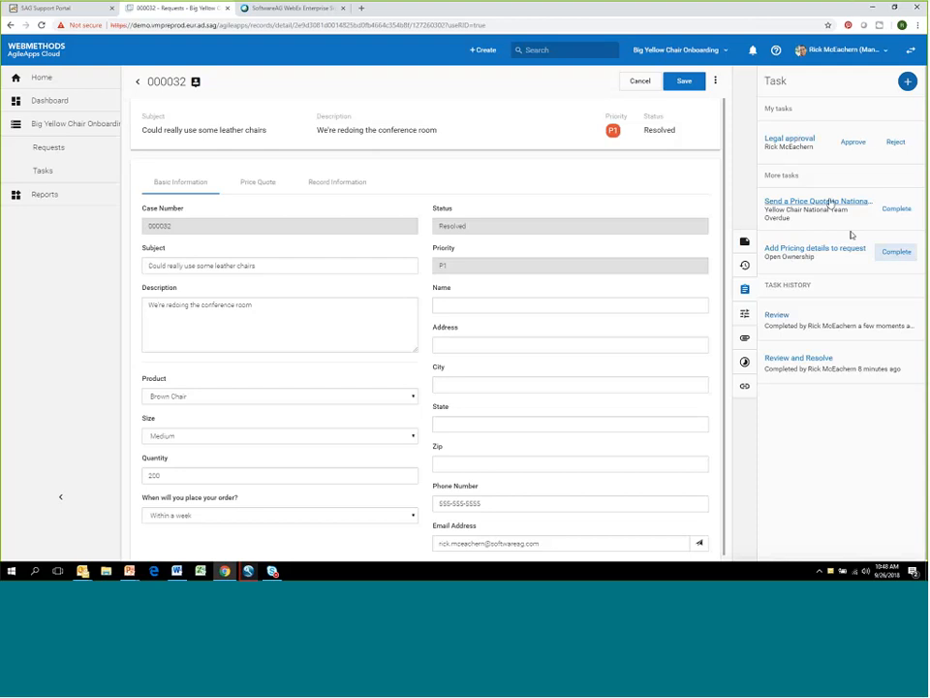
{"action": "left_click", "coordinate": [901, 208]}
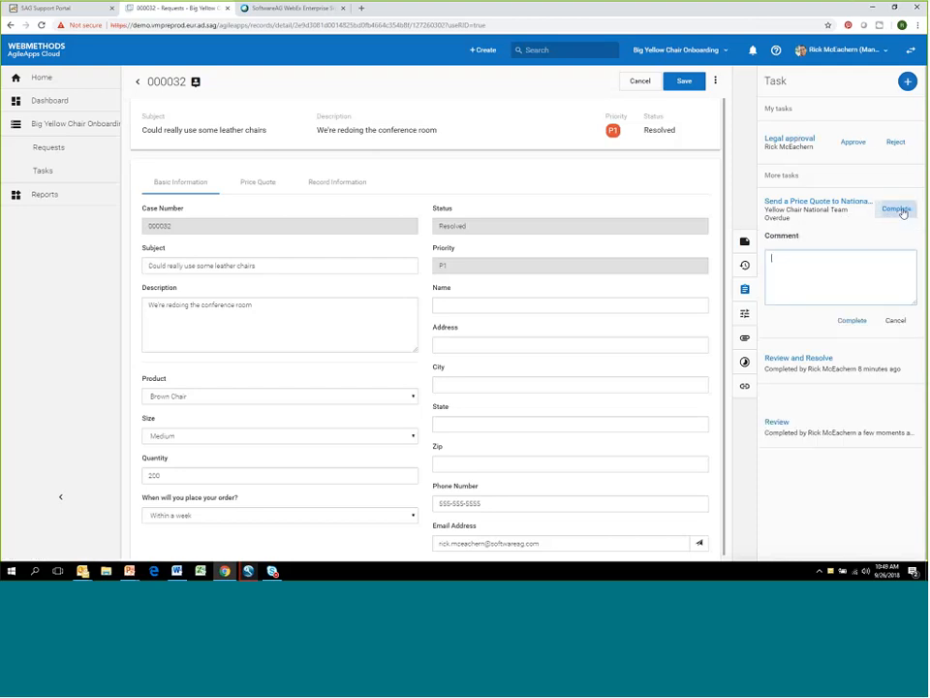
{"action": "left_click", "coordinate": [859, 323]}
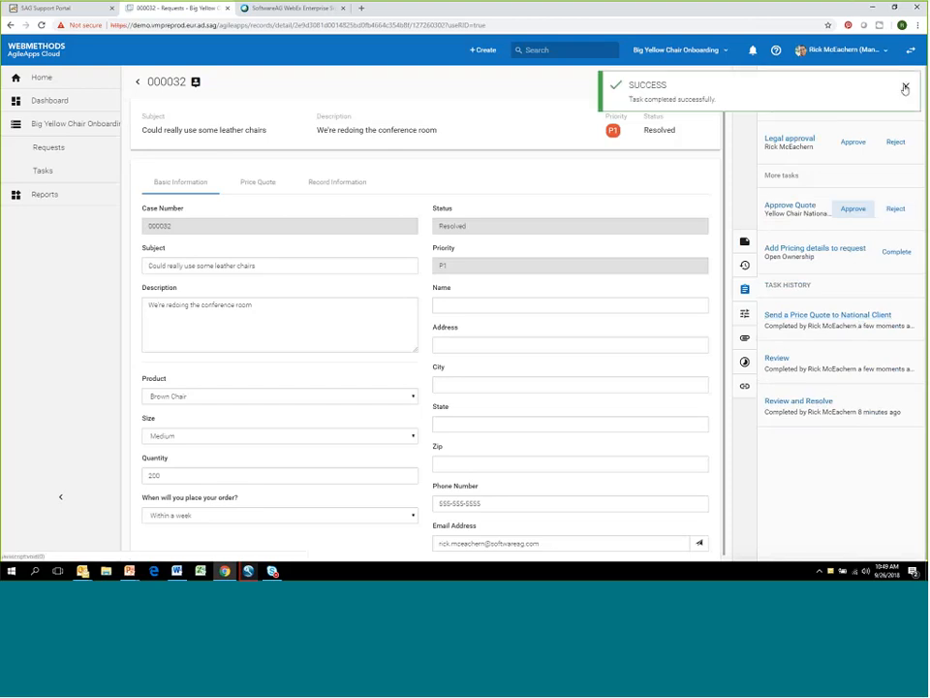
{"action": "left_click", "coordinate": [903, 87]}
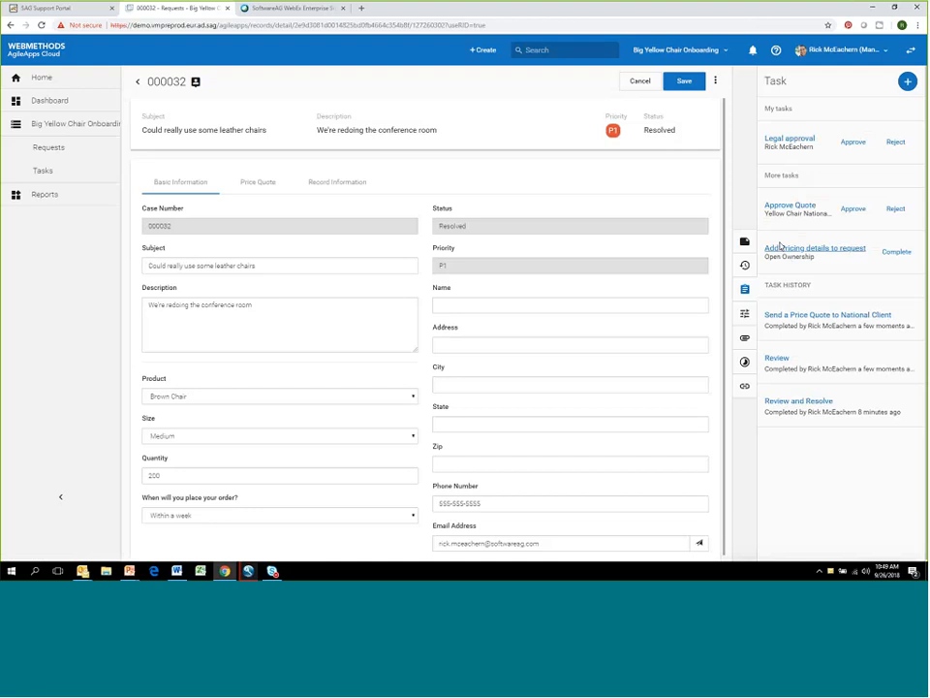
- Set the request's Quoted Amount to 45000 in its price quote details and save the request
{"action": "left_click", "coordinate": [256, 183]}
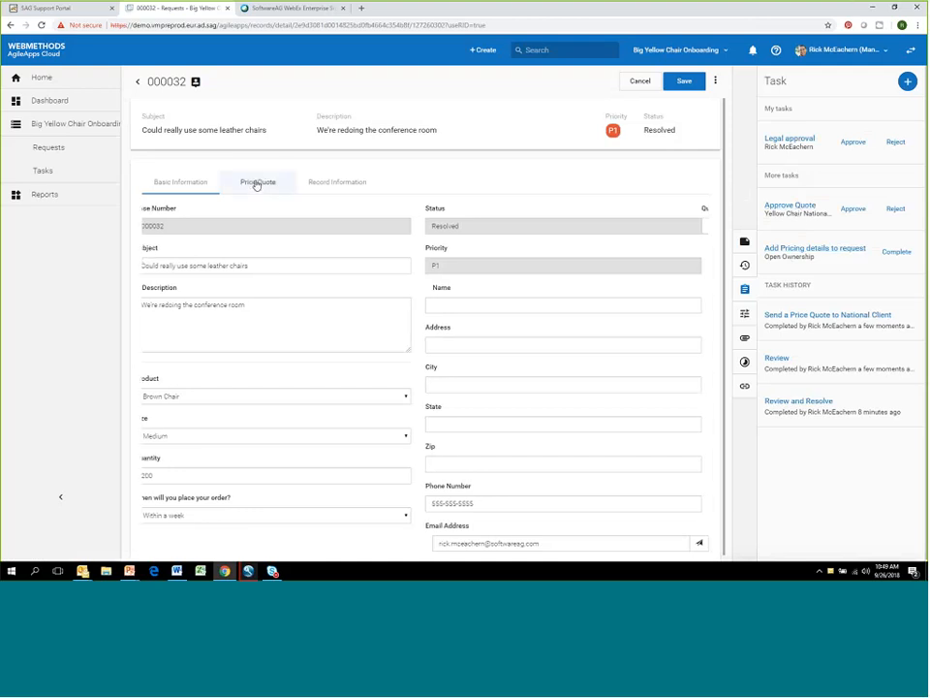
{"action": "left_click", "coordinate": [229, 226]}
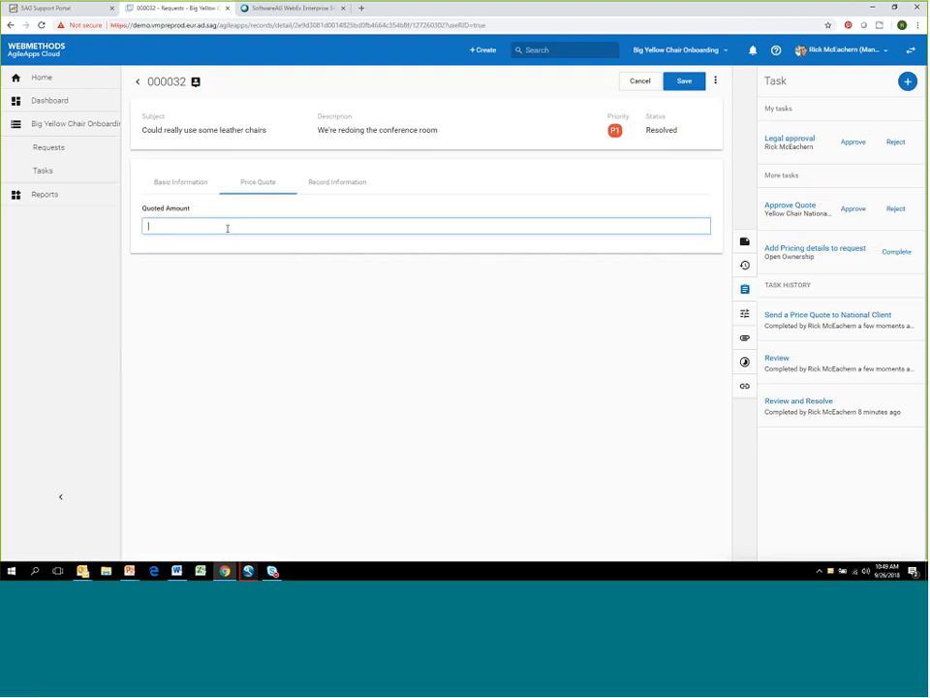
{"action": "type", "text": "45000"}
{"action": "left_click", "coordinate": [698, 83]}
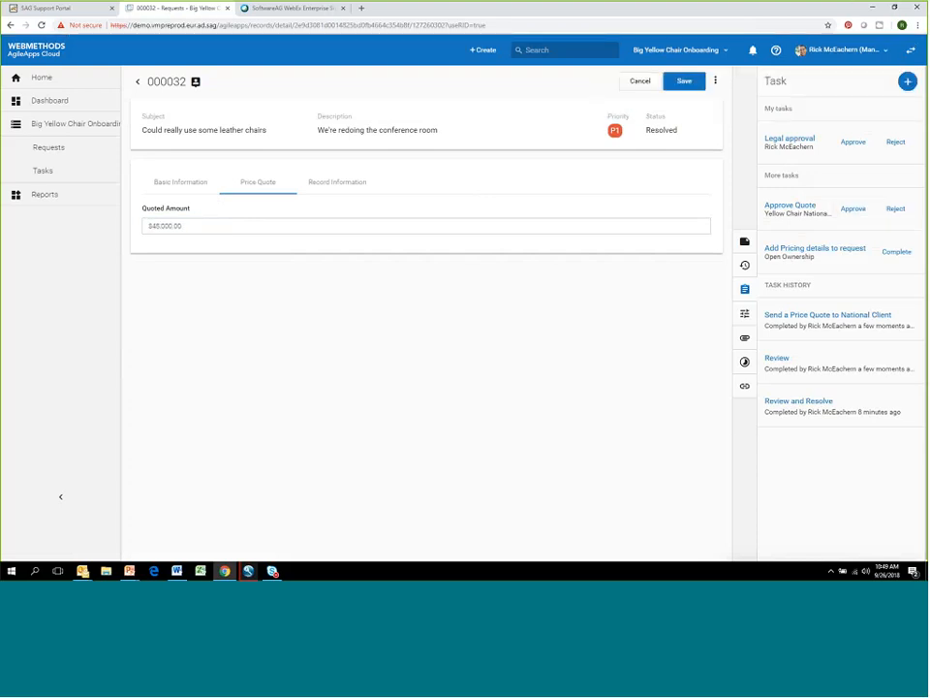
- Try to approve the request's Approve Quote task
{"action": "left_click", "coordinate": [853, 209]}
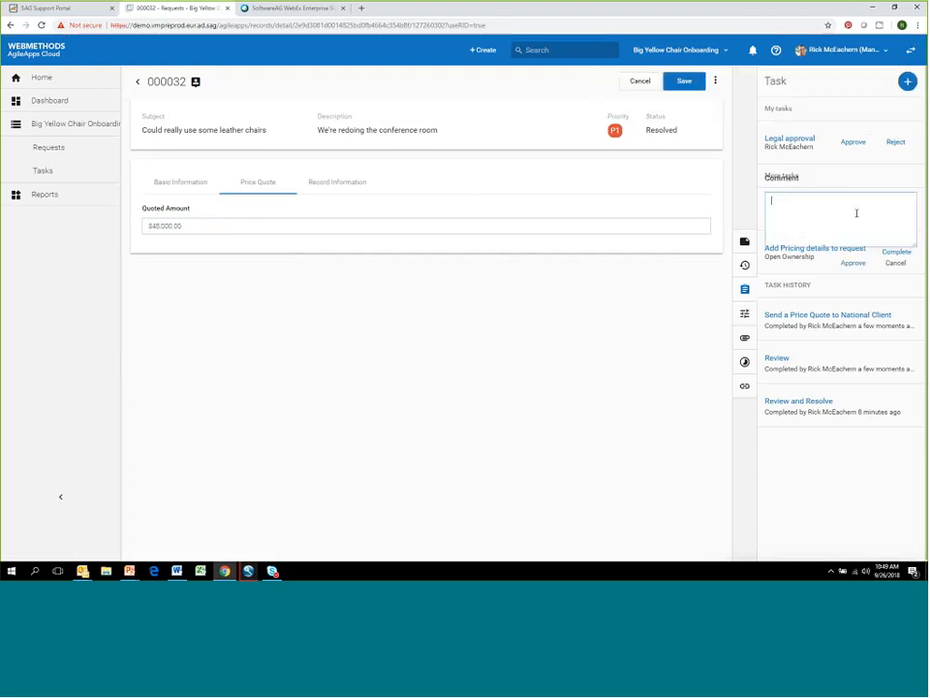
{"action": "left_click", "coordinate": [896, 254]}
{"action": "left_click_drag", "start_coordinate": [917, 244], "coordinate": [912, 222]}
{"action": "left_click", "coordinate": [867, 265]}
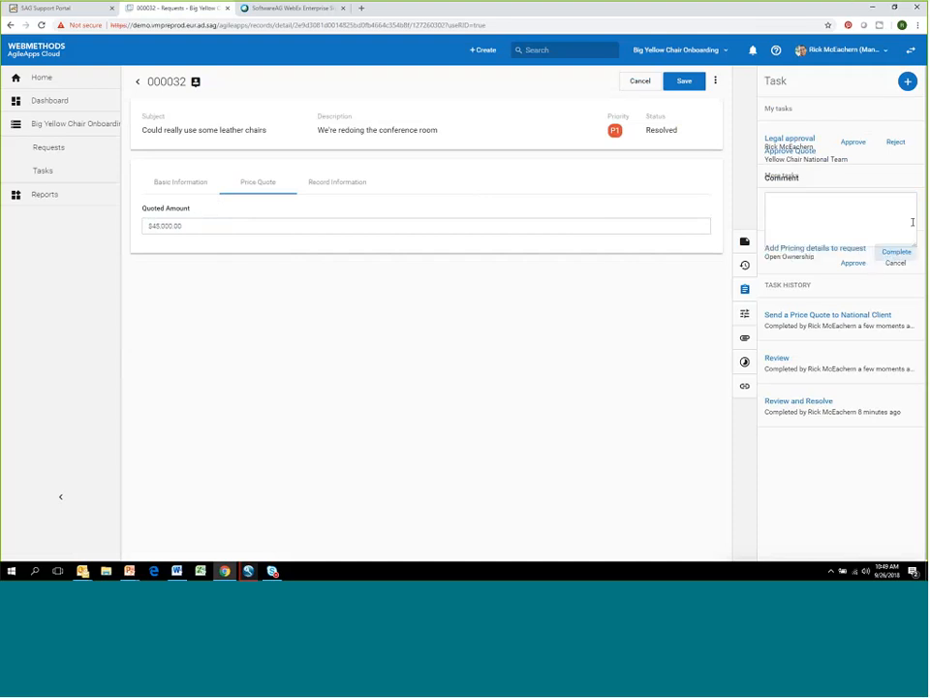
{"action": "left_click", "coordinate": [855, 143]}
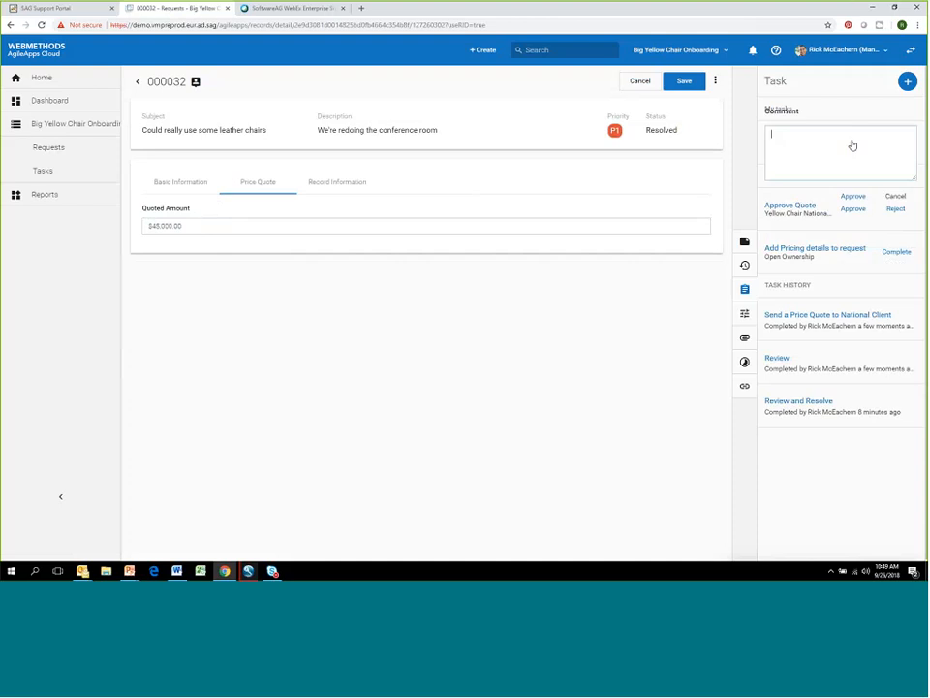
{"action": "left_click", "coordinate": [854, 208]}
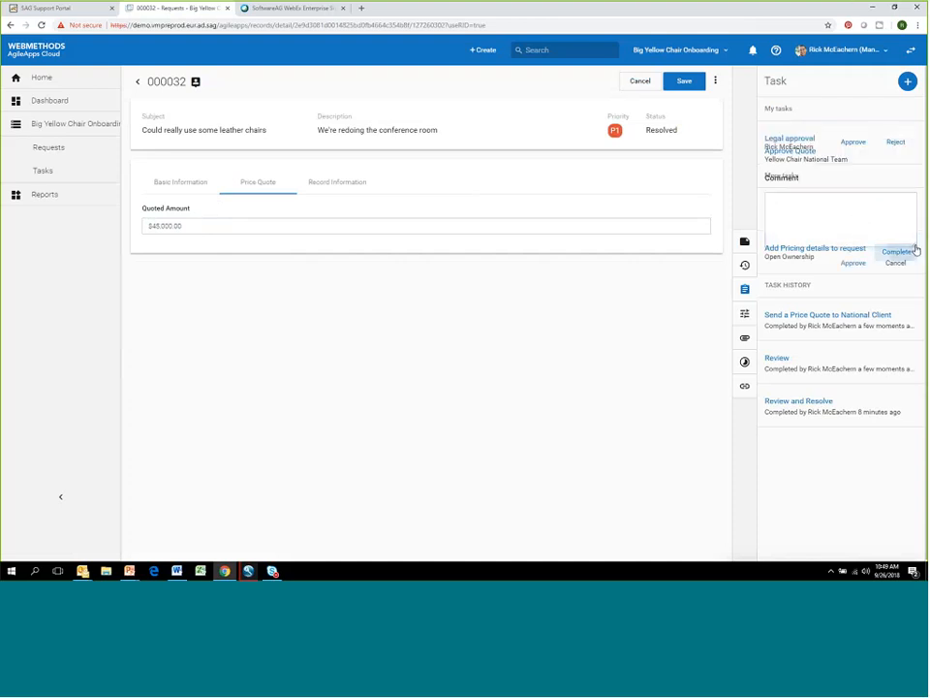
{"action": "left_click_drag", "start_coordinate": [918, 248], "coordinate": [903, 199]}
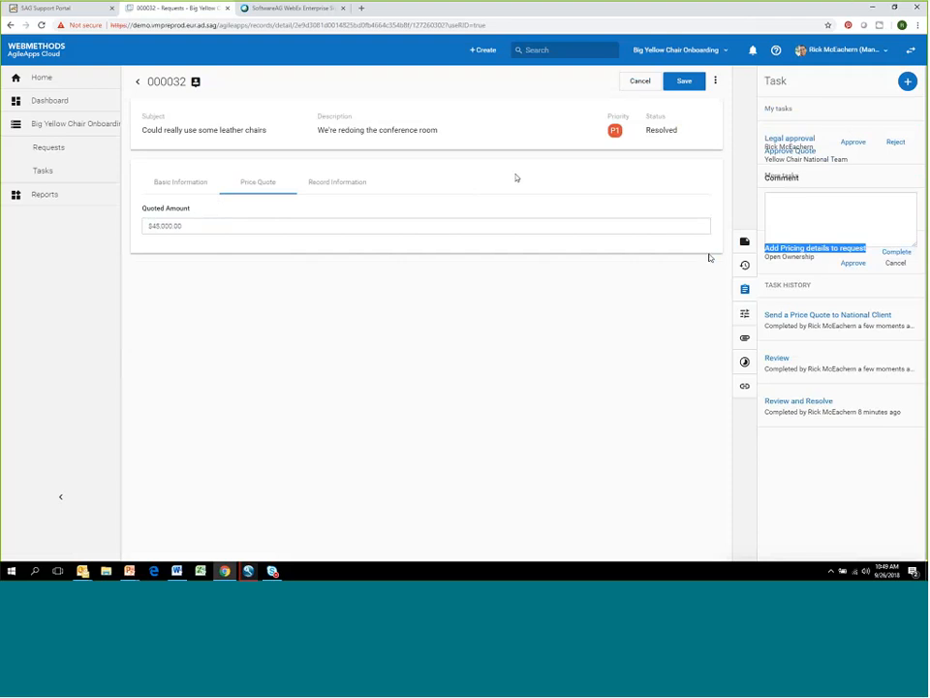
{"action": "left_click", "coordinate": [709, 255]}
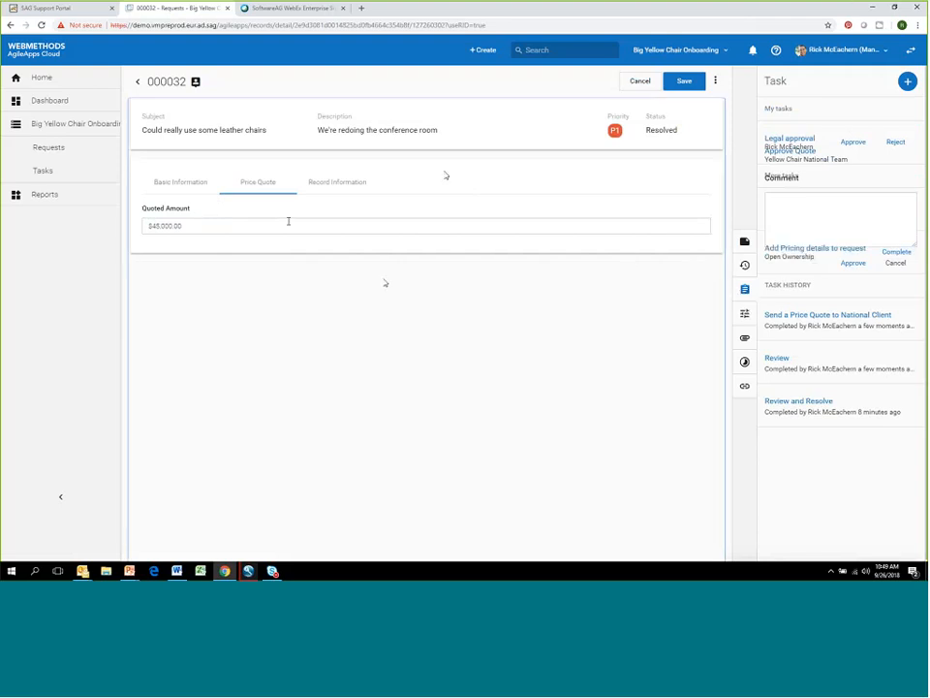
- Save the leather chairs request again, return to the Requests list and dismiss the save notification
{"action": "left_click", "coordinate": [686, 81]}
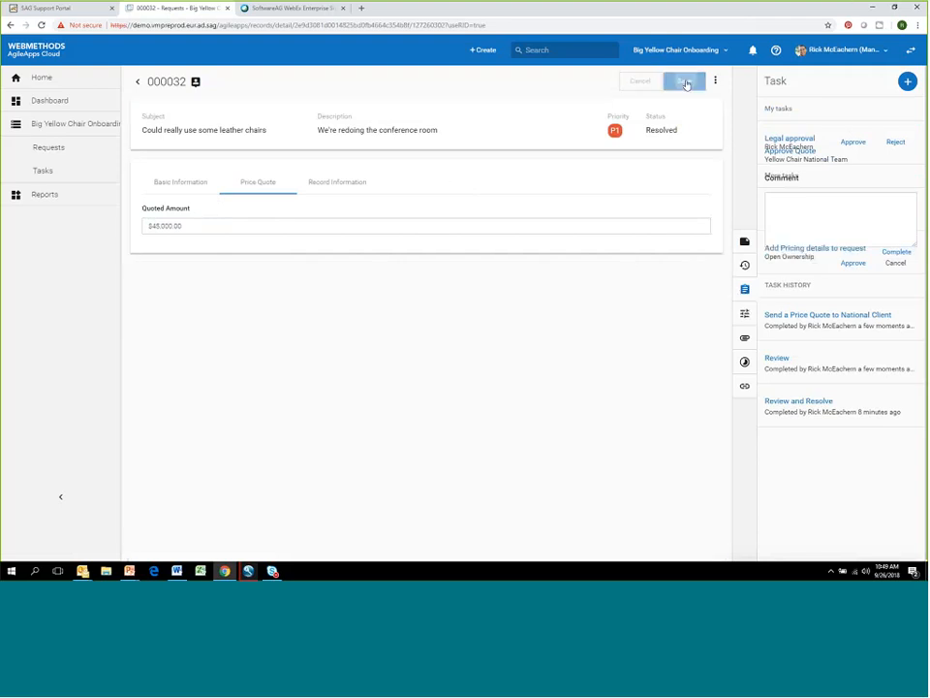
{"action": "left_click", "coordinate": [63, 151]}
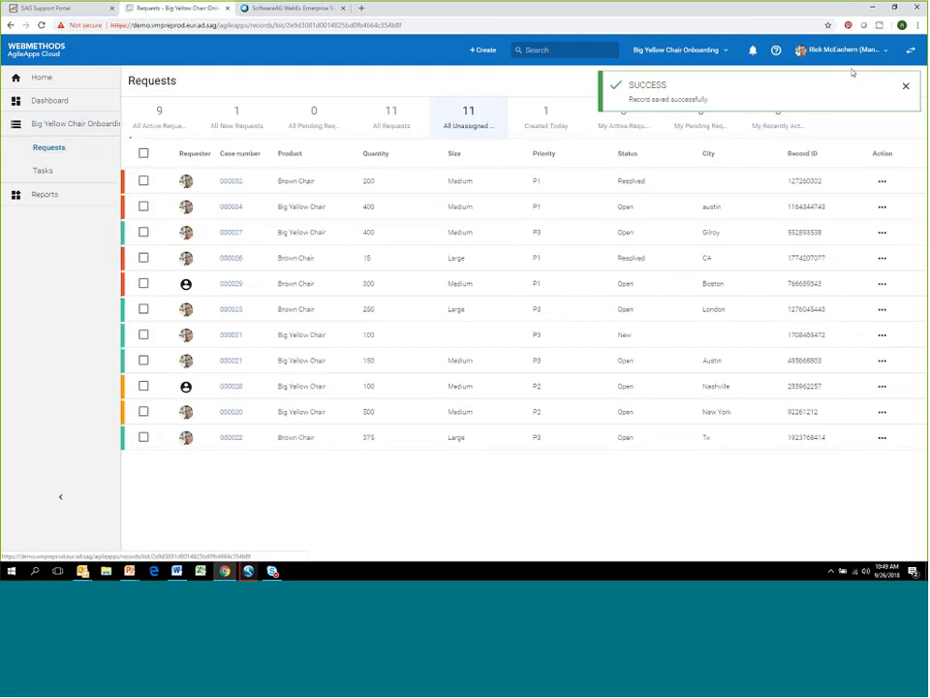
{"action": "left_click", "coordinate": [906, 89]}
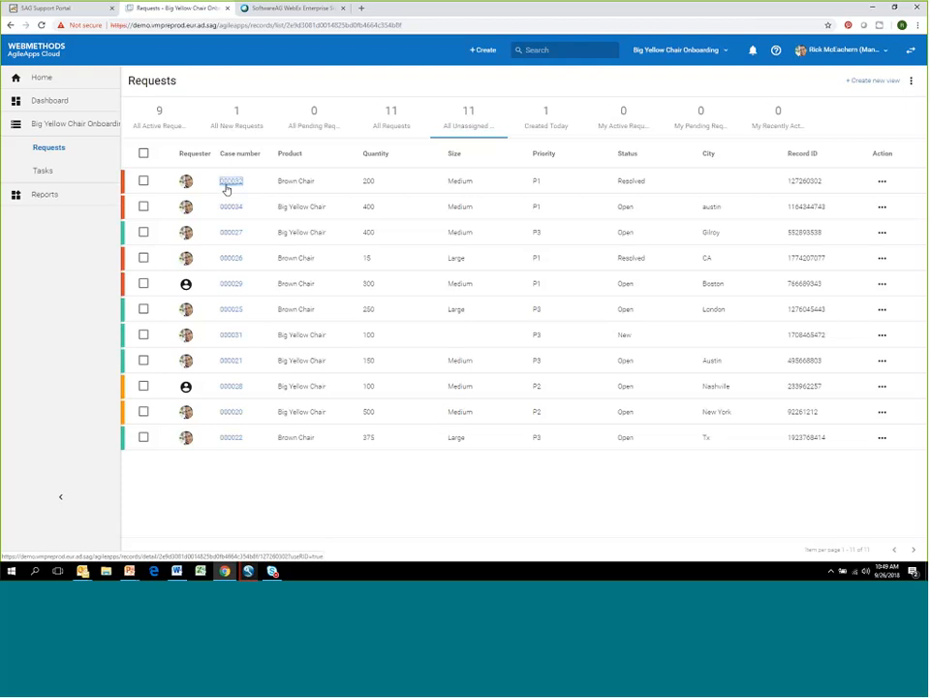
- Reach the leather chairs request through its Approve Quote entry in the task list, and try once more to approve the quote
{"action": "left_click", "coordinate": [230, 181]}
{"action": "left_click", "coordinate": [43, 172]}
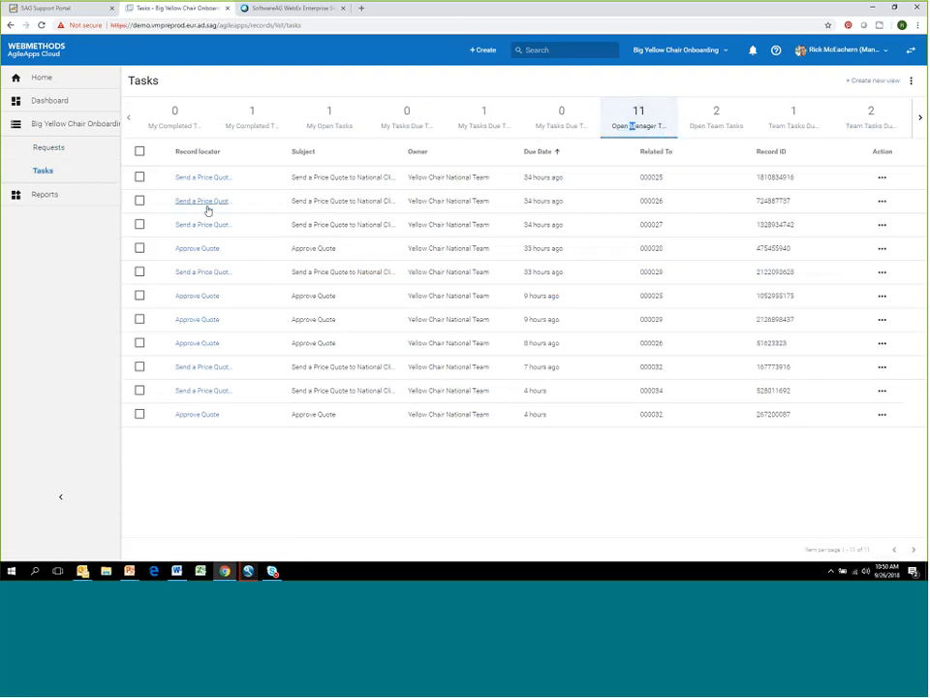
{"action": "left_click", "coordinate": [200, 415]}
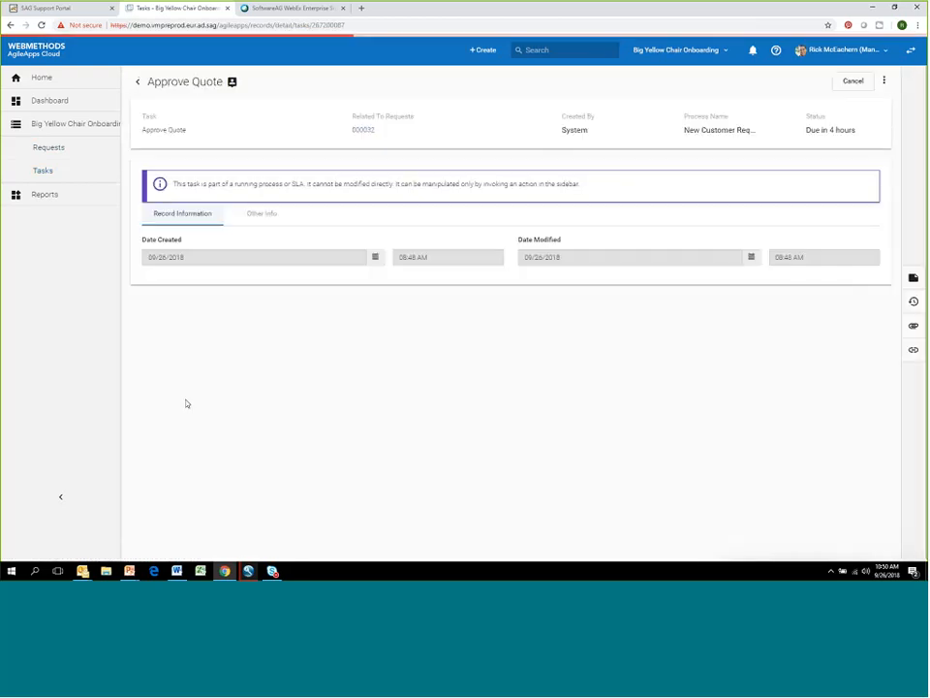
{"action": "left_click", "coordinate": [361, 132]}
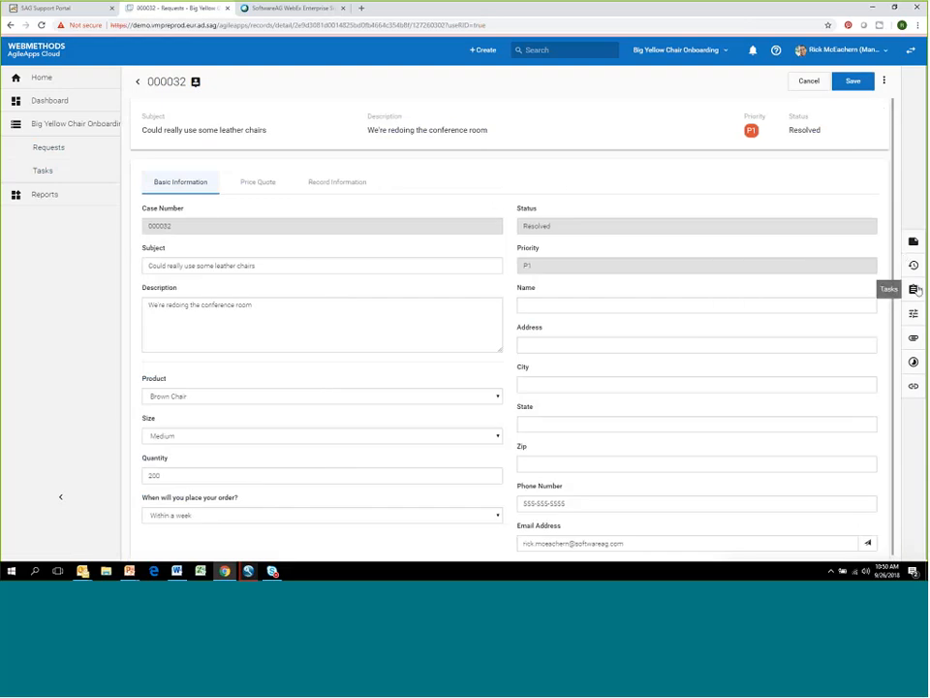
{"action": "left_click", "coordinate": [884, 83]}
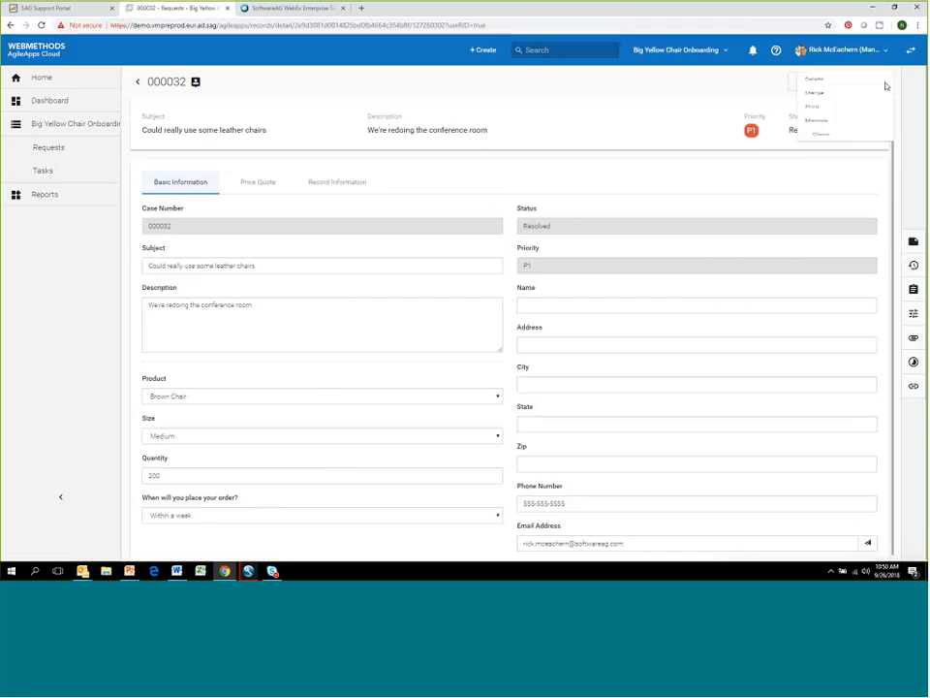
{"action": "left_click", "coordinate": [914, 289]}
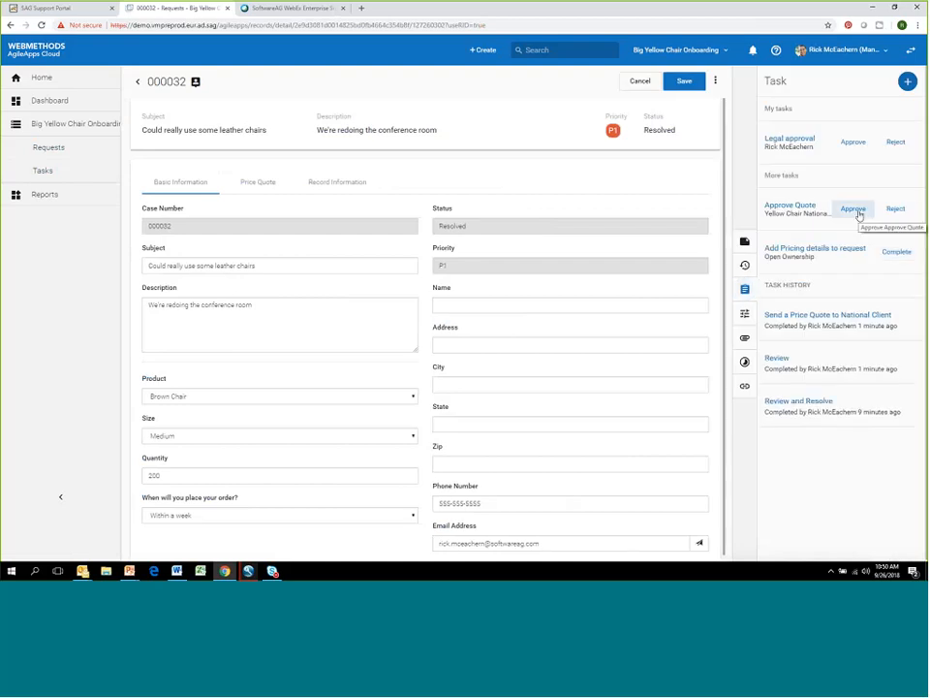
{"action": "left_click", "coordinate": [856, 211]}
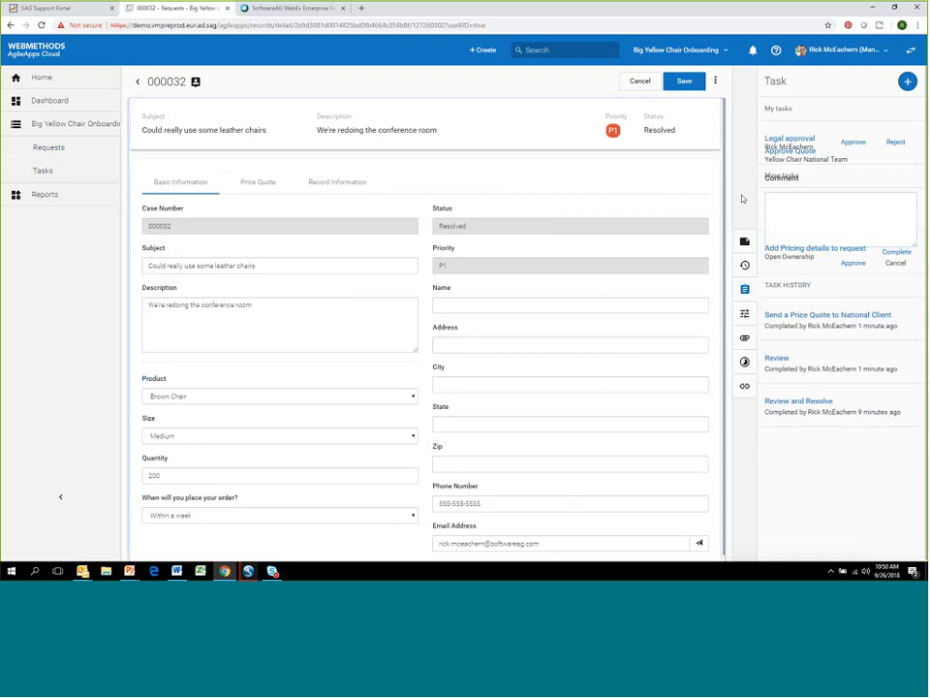
- Open the "Refresher" request and review its quoted amount, task history and Approve Quote task
{"action": "left_click", "coordinate": [54, 149]}
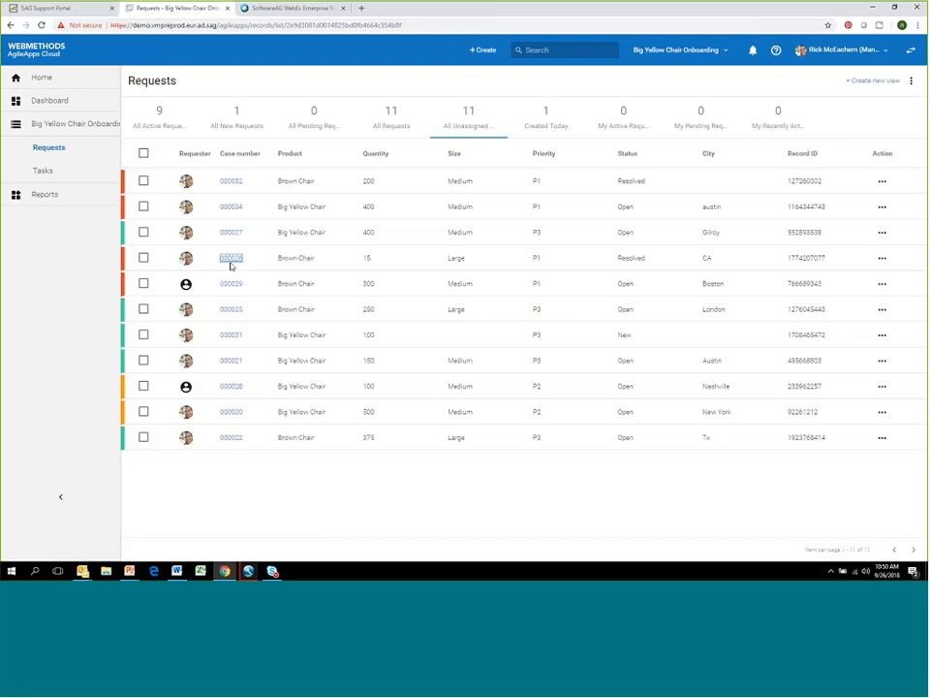
{"action": "left_click", "coordinate": [230, 258]}
{"action": "left_click", "coordinate": [257, 184]}
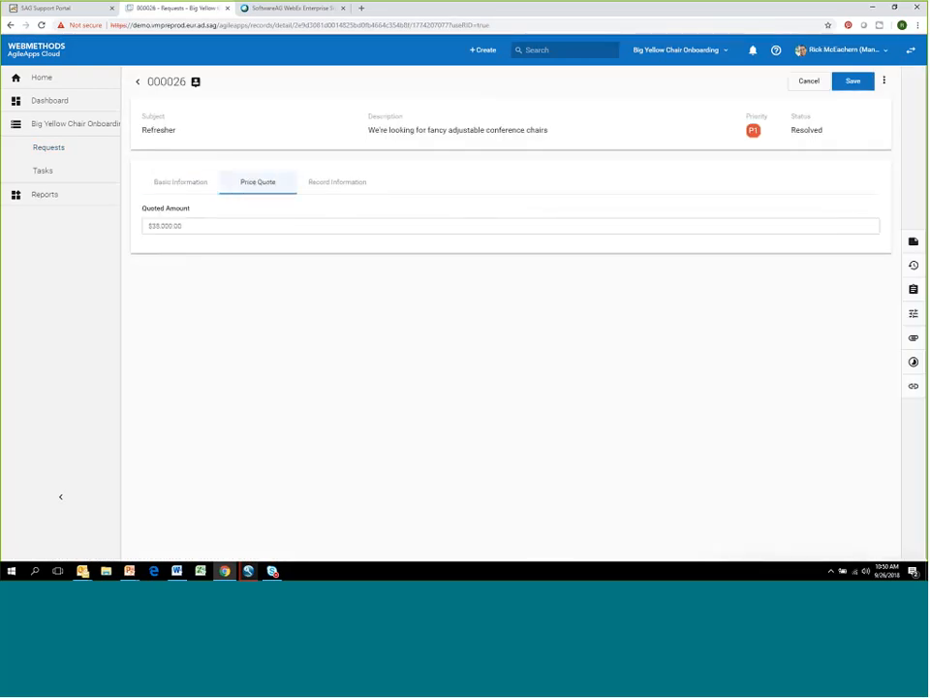
{"action": "left_click", "coordinate": [914, 289]}
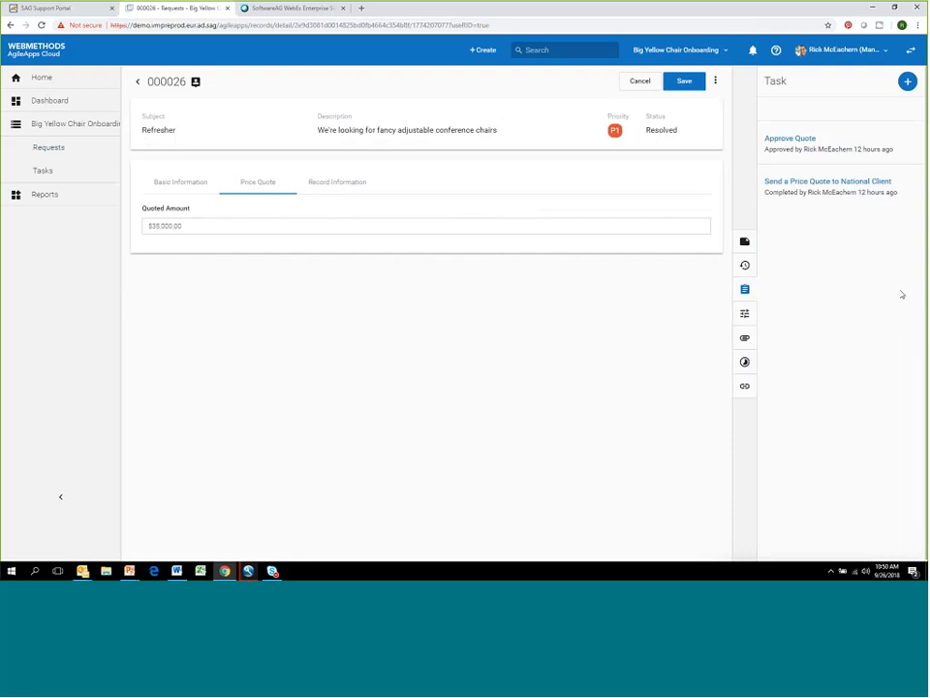
{"action": "left_click", "coordinate": [806, 140]}
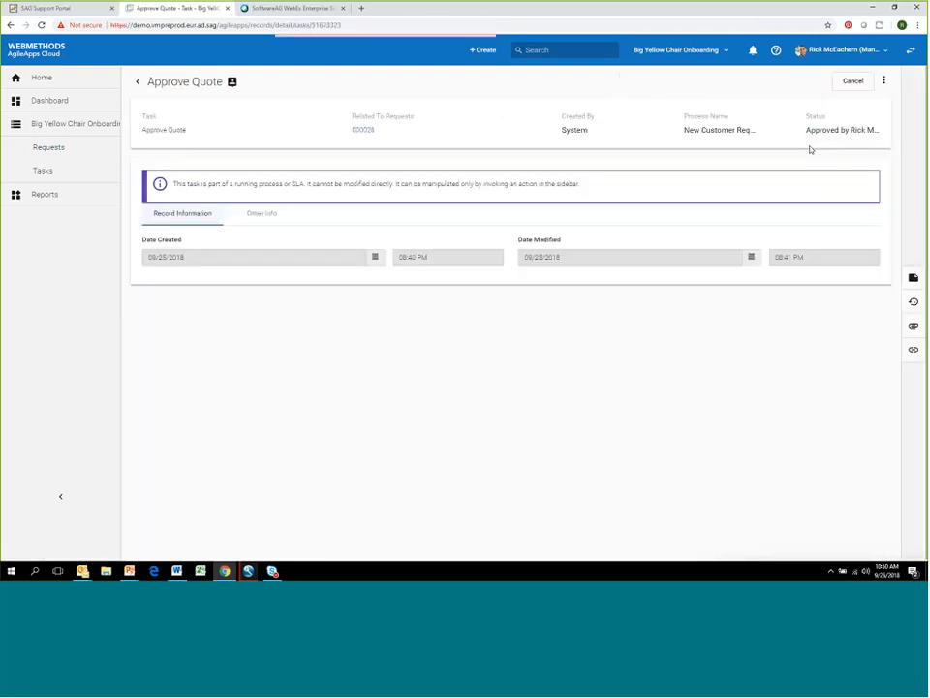
{"action": "left_click", "coordinate": [361, 132]}
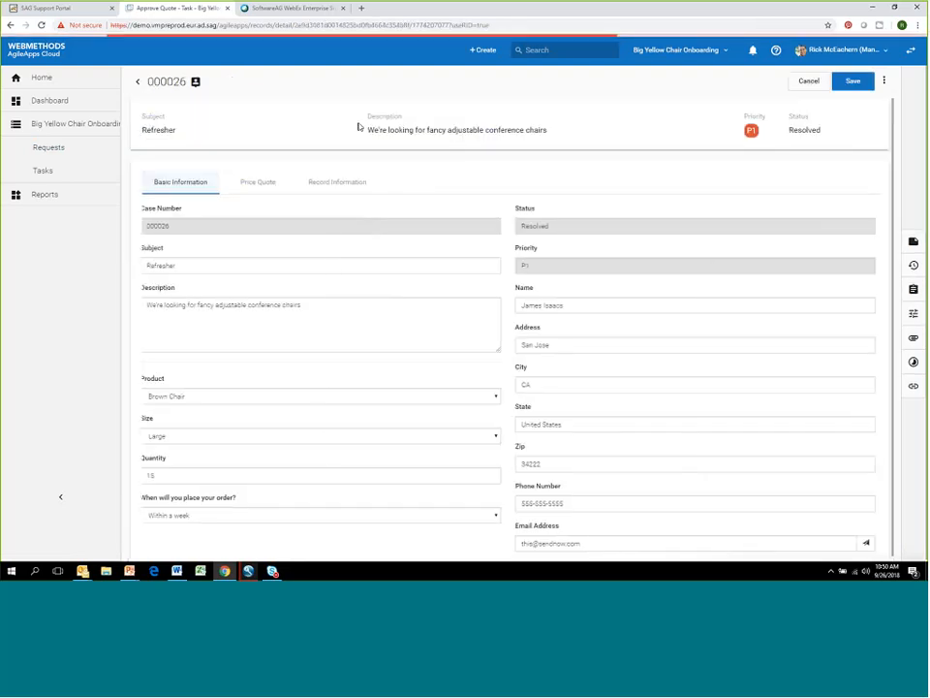
{"action": "left_click", "coordinate": [913, 289]}
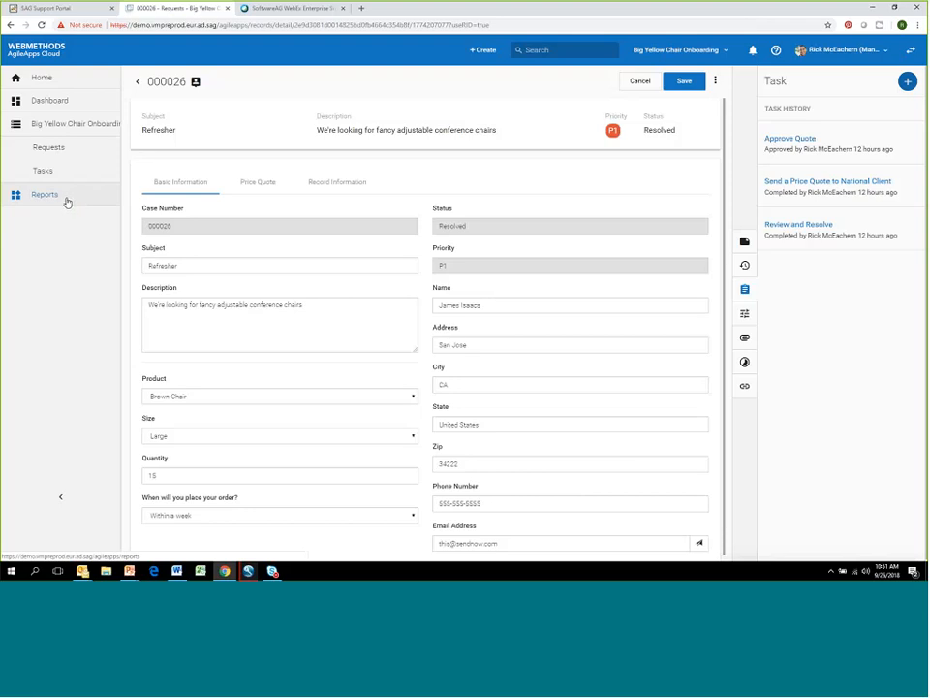
- View the Price Quote document in Word, and check the Refresher request's print options with the Chair Quote template
{"action": "left_click", "coordinate": [715, 82]}
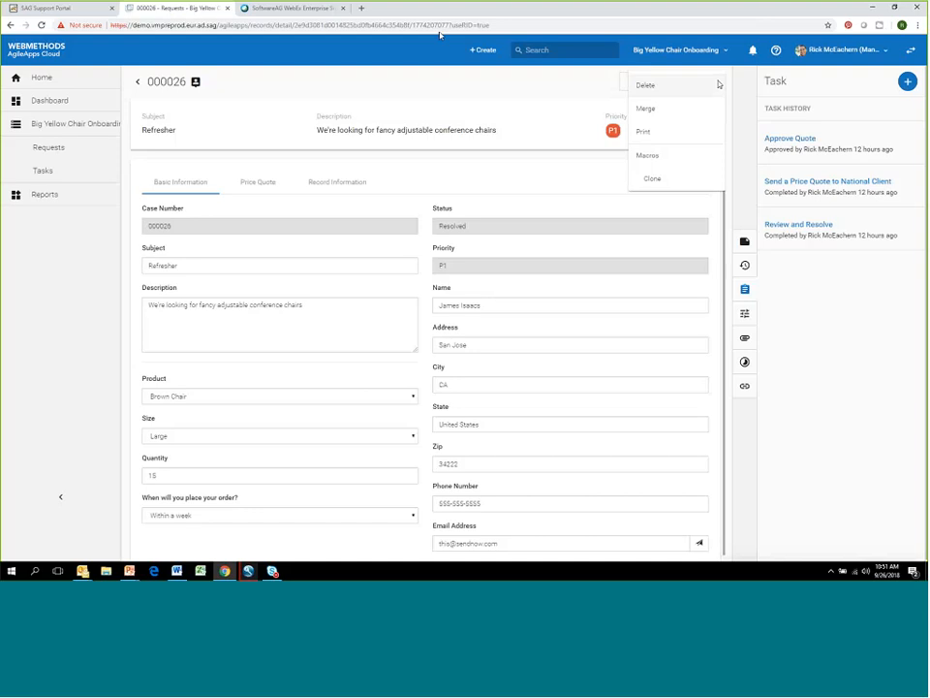
{"action": "mouse_move", "coordinate": [180, 574]}
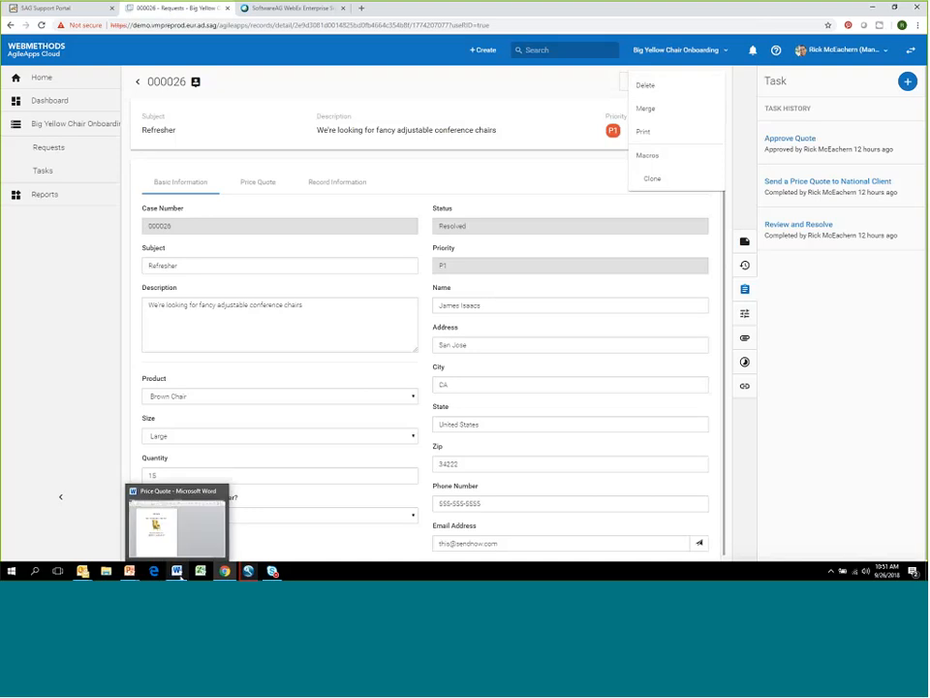
{"action": "left_click", "coordinate": [169, 543]}
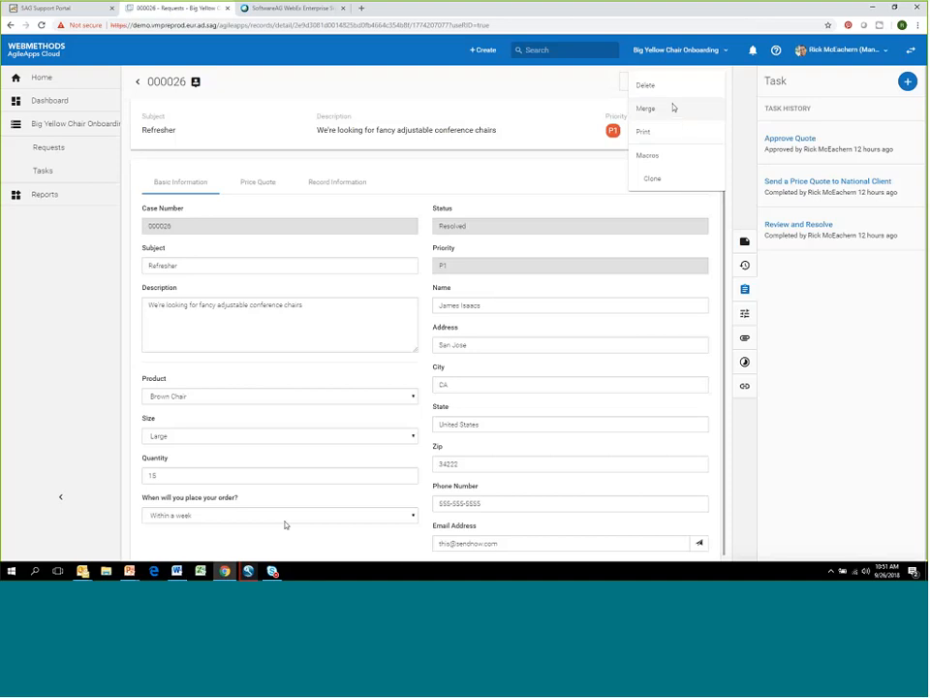
{"action": "left_click", "coordinate": [671, 136]}
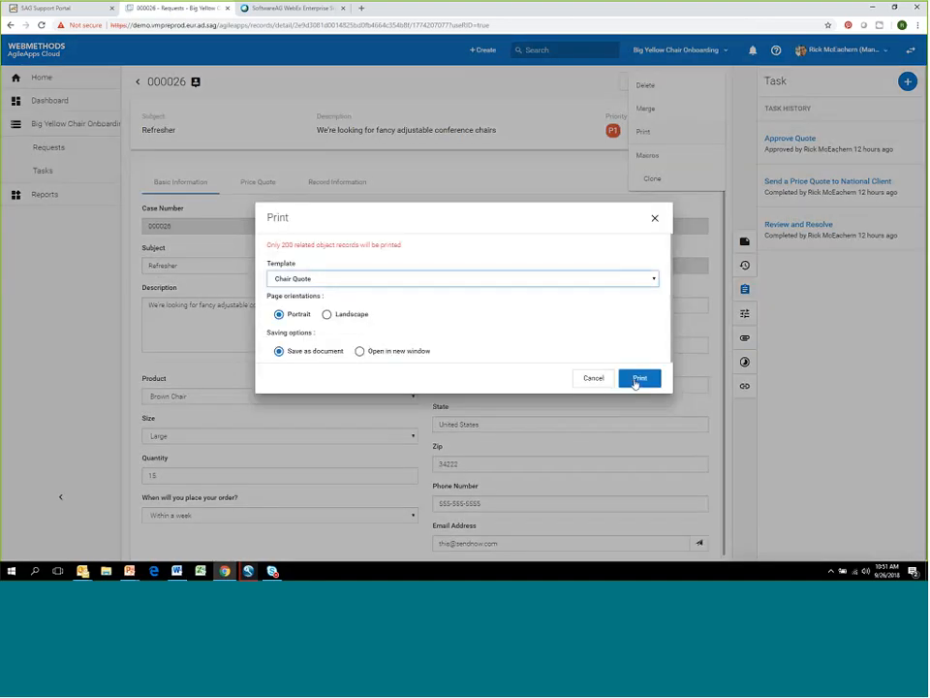
{"action": "left_click", "coordinate": [594, 378]}
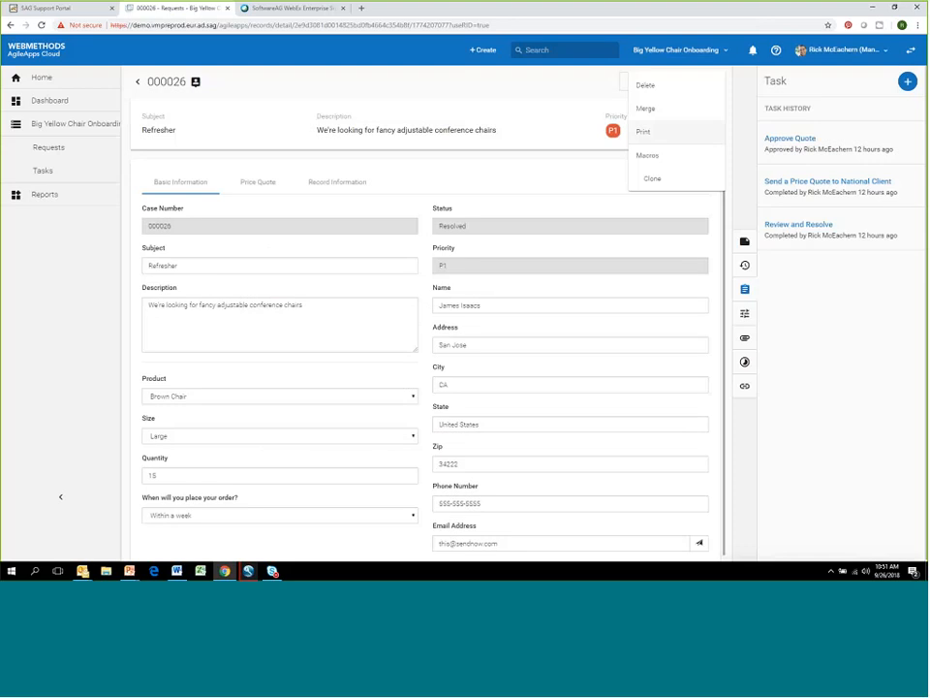
- Check the Refresher request's price quote and print the request with the Chair Quote template, portrait, saved as a document
{"action": "left_click", "coordinate": [260, 183]}
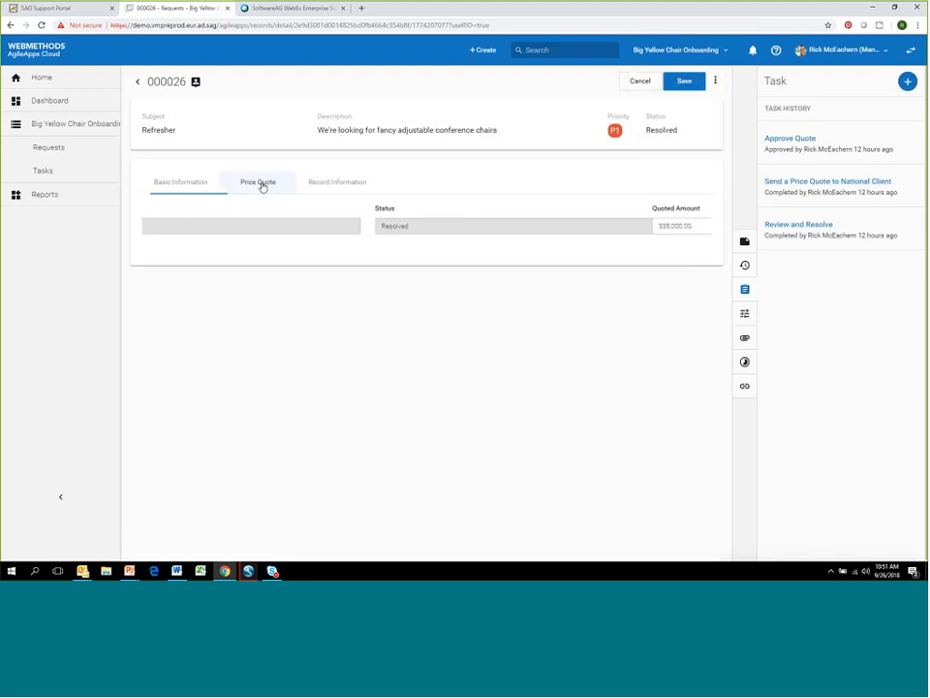
{"action": "left_click", "coordinate": [193, 223]}
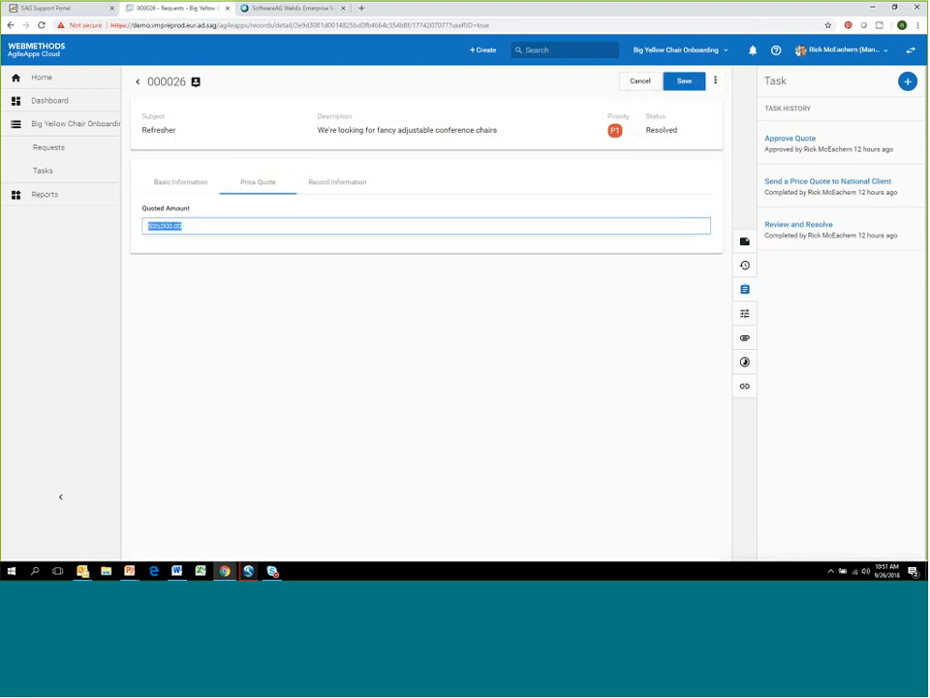
{"action": "left_click", "coordinate": [715, 85]}
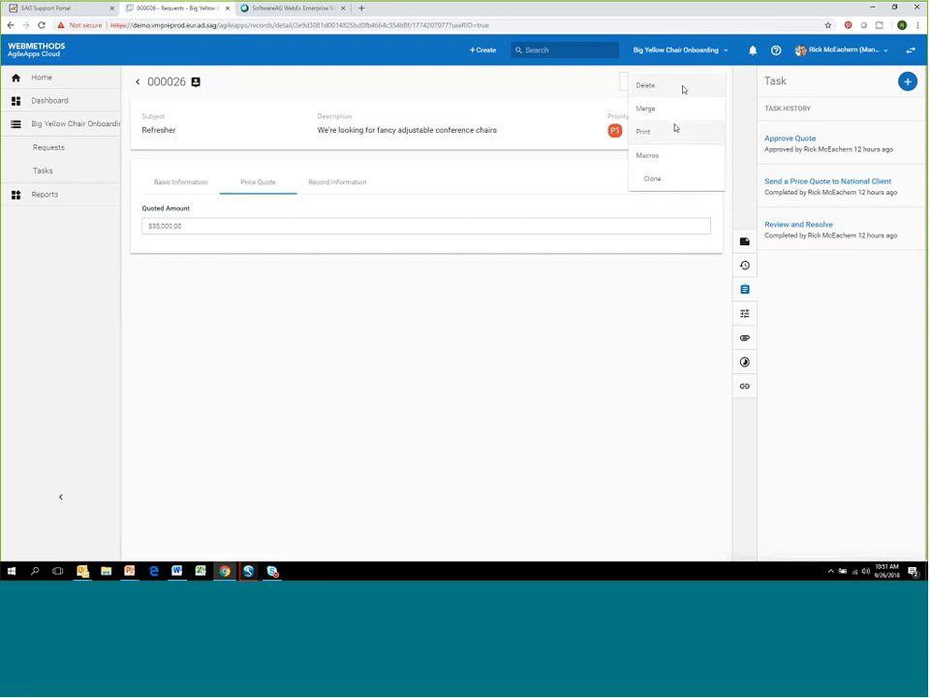
{"action": "left_click", "coordinate": [647, 136]}
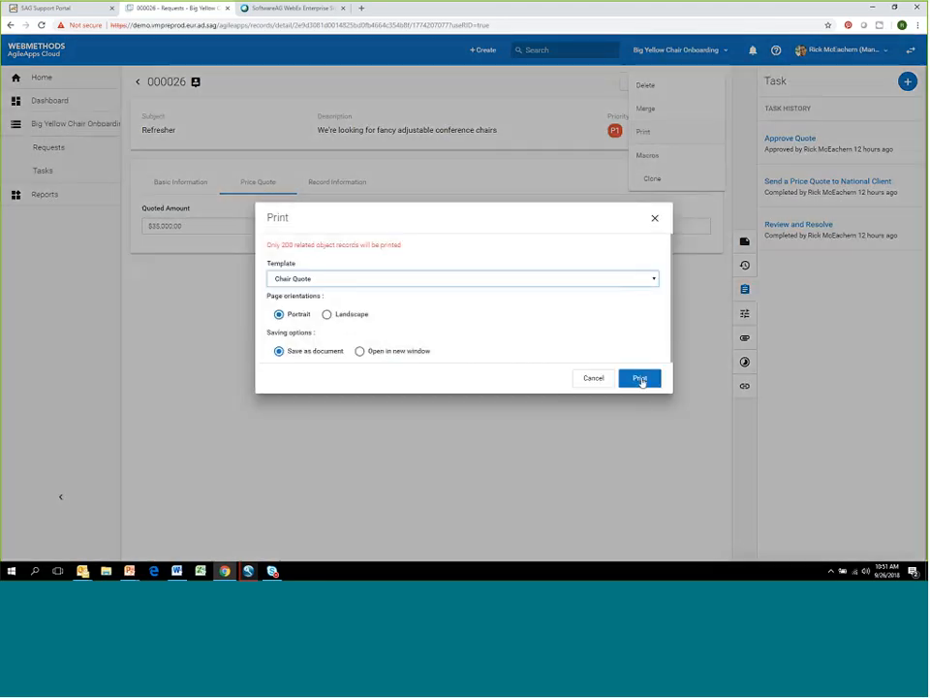
{"action": "left_click", "coordinate": [644, 379]}
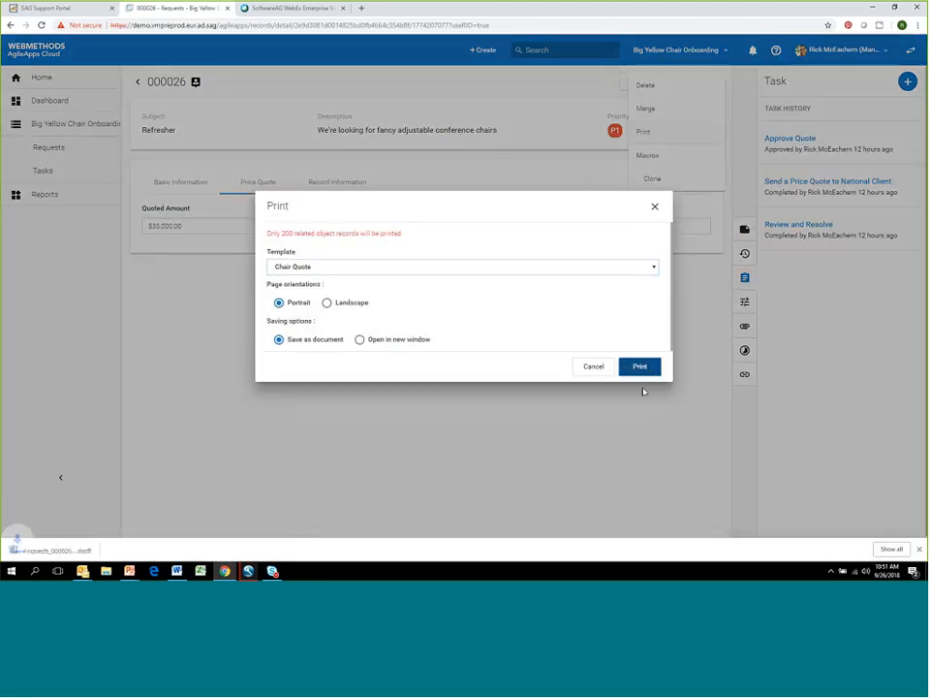
- Open the downloaded quote document in Word to check its quoted price, then return to Chrome and close the print settings
{"action": "left_click", "coordinate": [62, 551]}
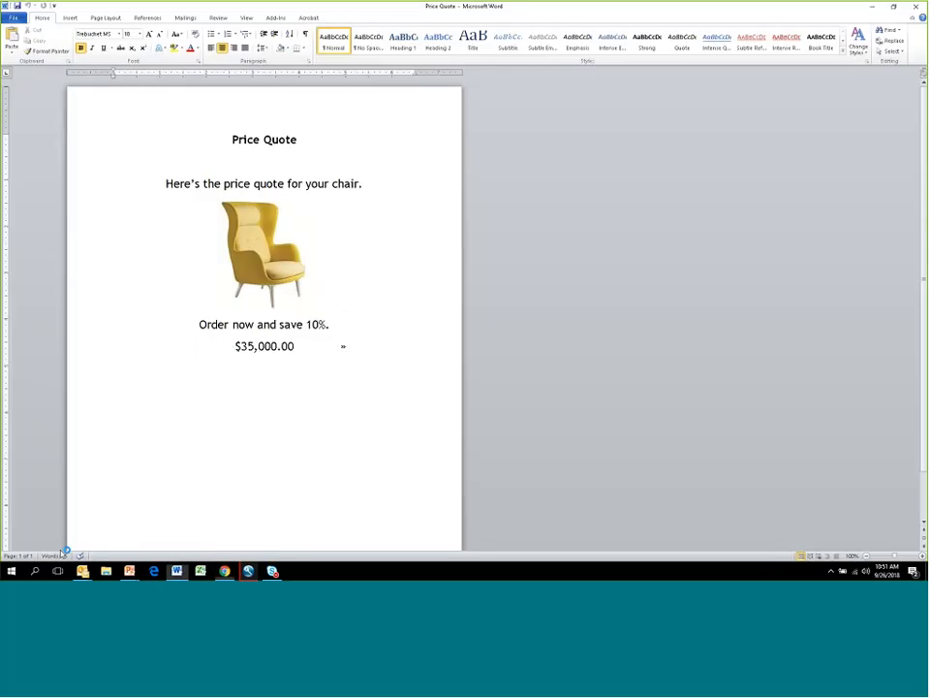
{"action": "left_click_drag", "start_coordinate": [284, 361], "coordinate": [138, 274]}
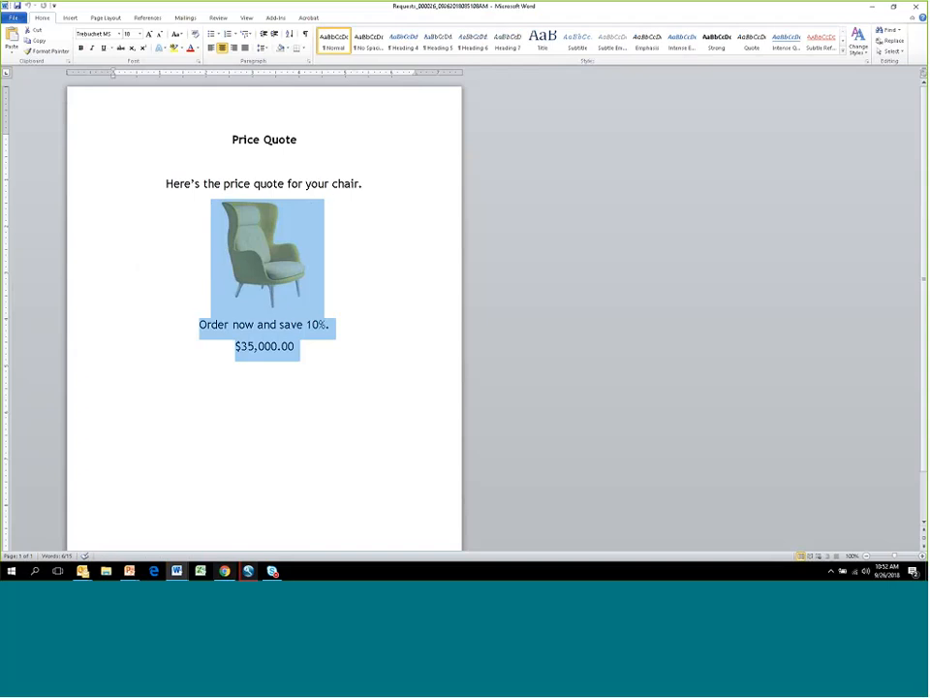
{"action": "mouse_move", "coordinate": [224, 571]}
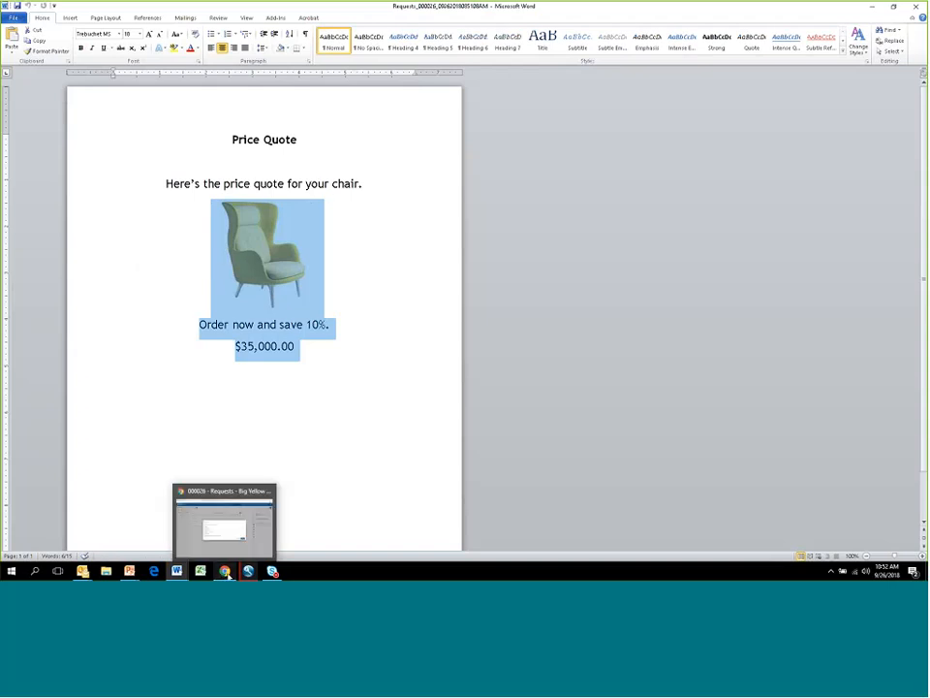
{"action": "left_click", "coordinate": [235, 529]}
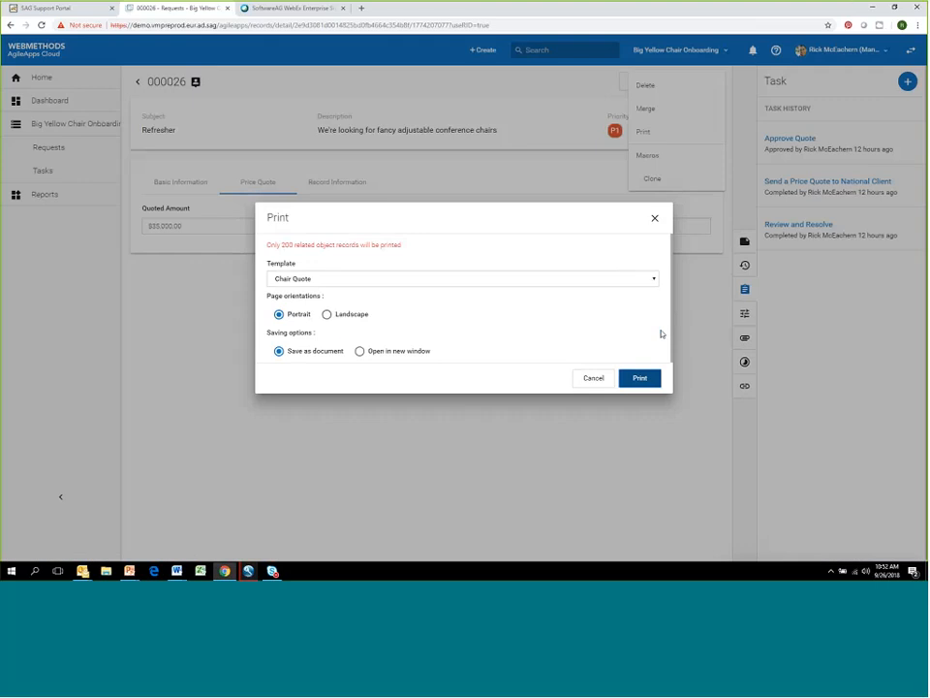
{"action": "left_click", "coordinate": [656, 218]}
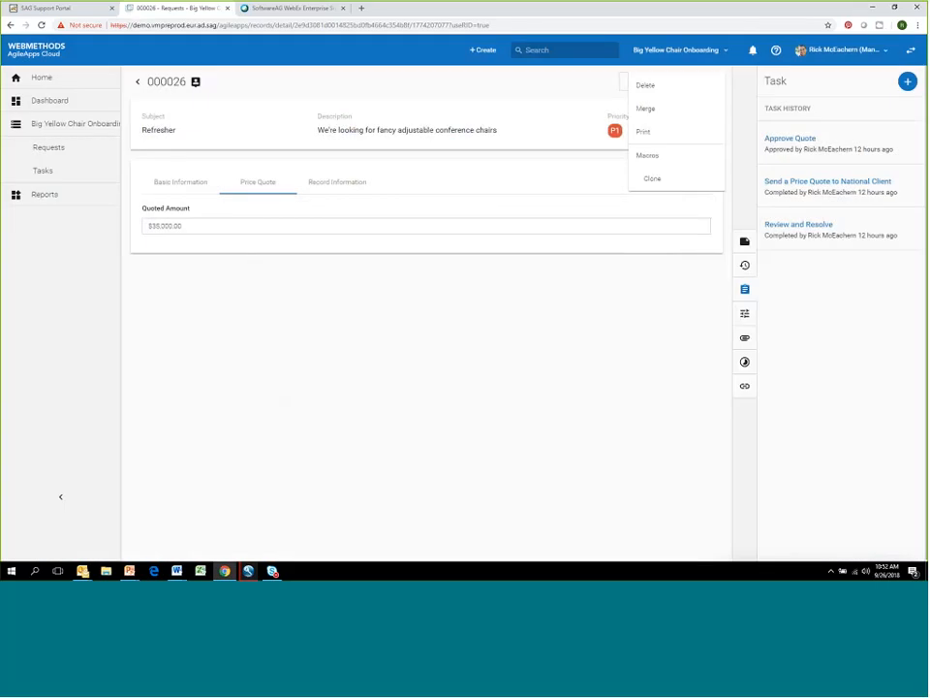
- Open the By Product report for customizing and preview its chart
{"action": "left_click", "coordinate": [75, 198]}
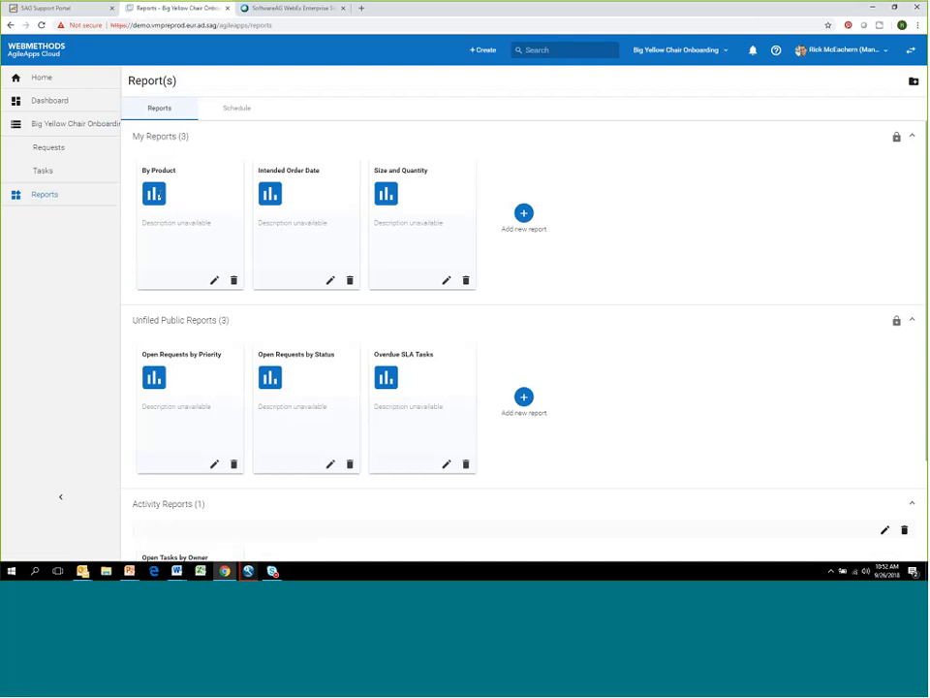
{"action": "left_click", "coordinate": [167, 175]}
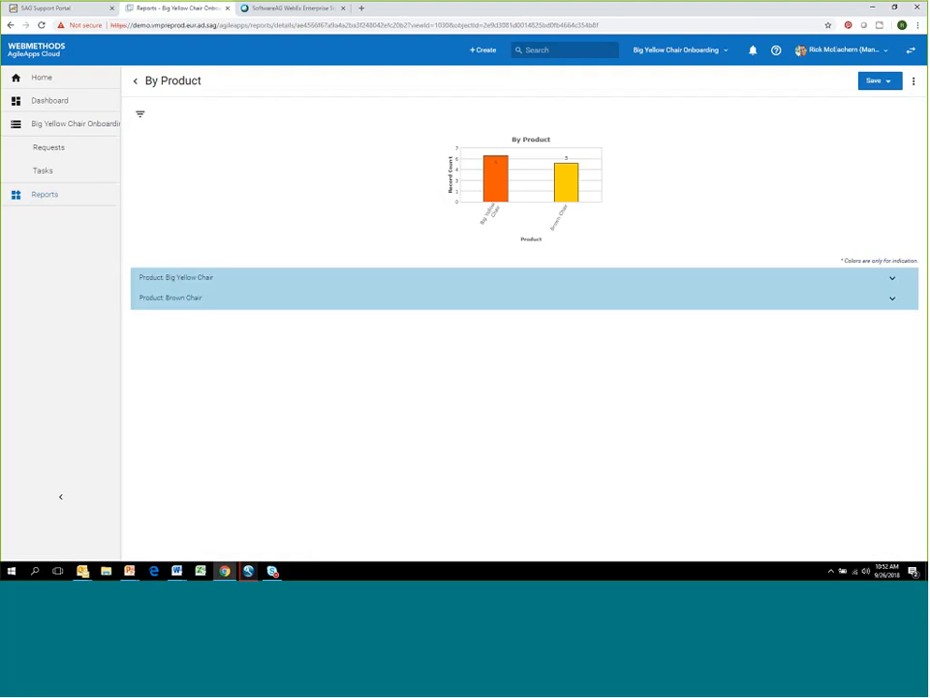
{"action": "left_click", "coordinate": [916, 83]}
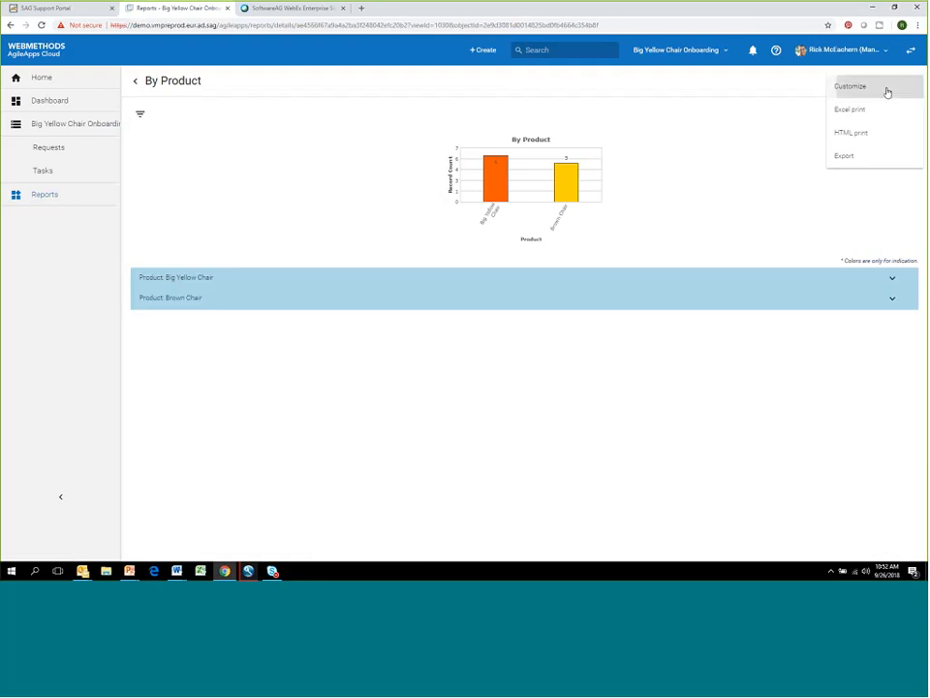
{"action": "left_click", "coordinate": [887, 88]}
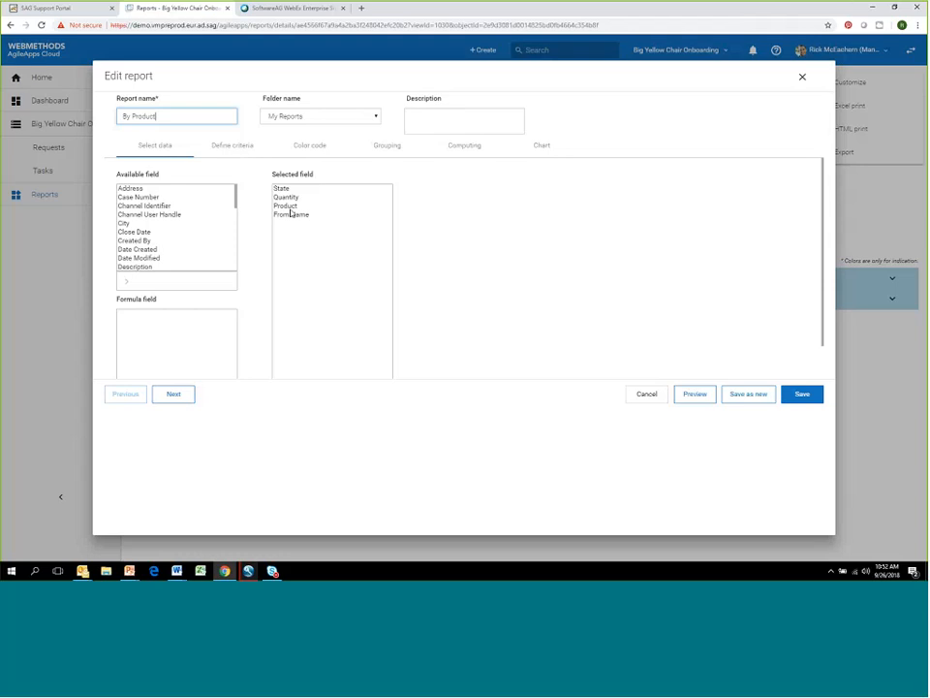
{"action": "left_click", "coordinate": [696, 395]}
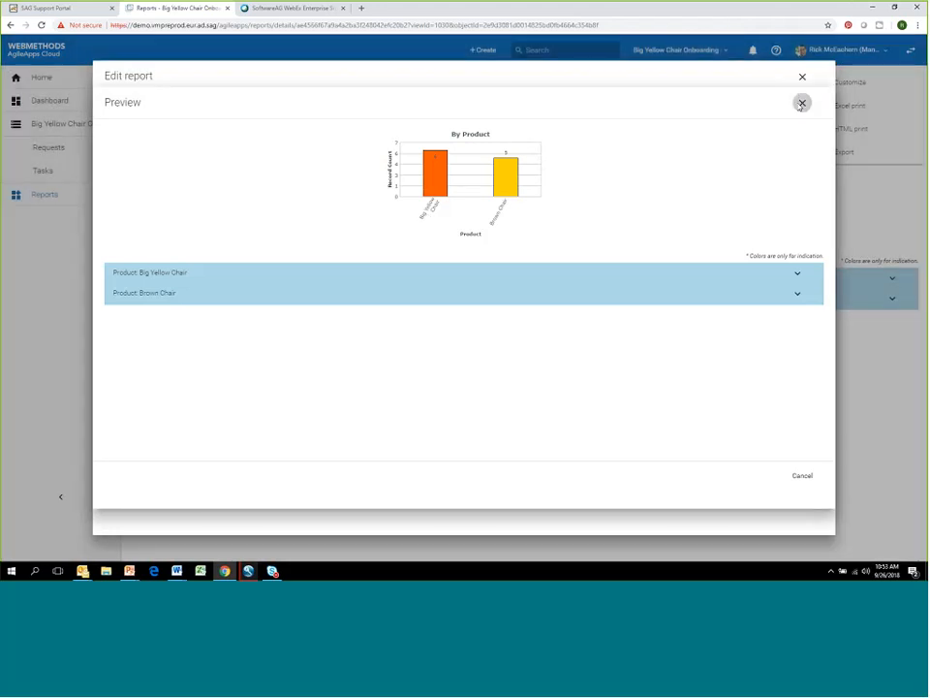
{"action": "left_click", "coordinate": [802, 103]}
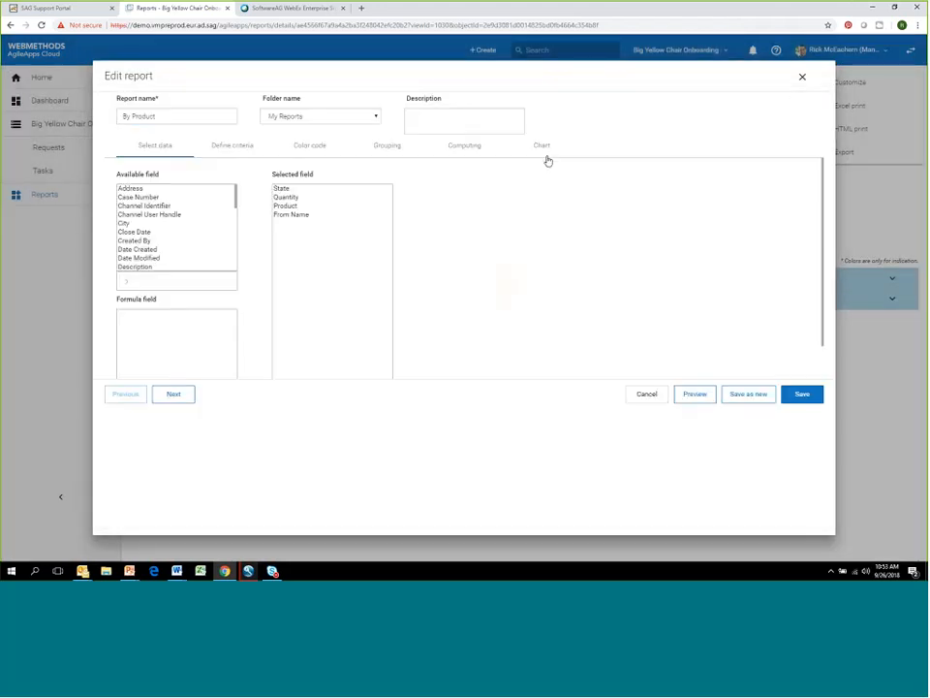
- Add a value filter to the report where Product contains "Brown"
{"action": "left_click", "coordinate": [240, 146]}
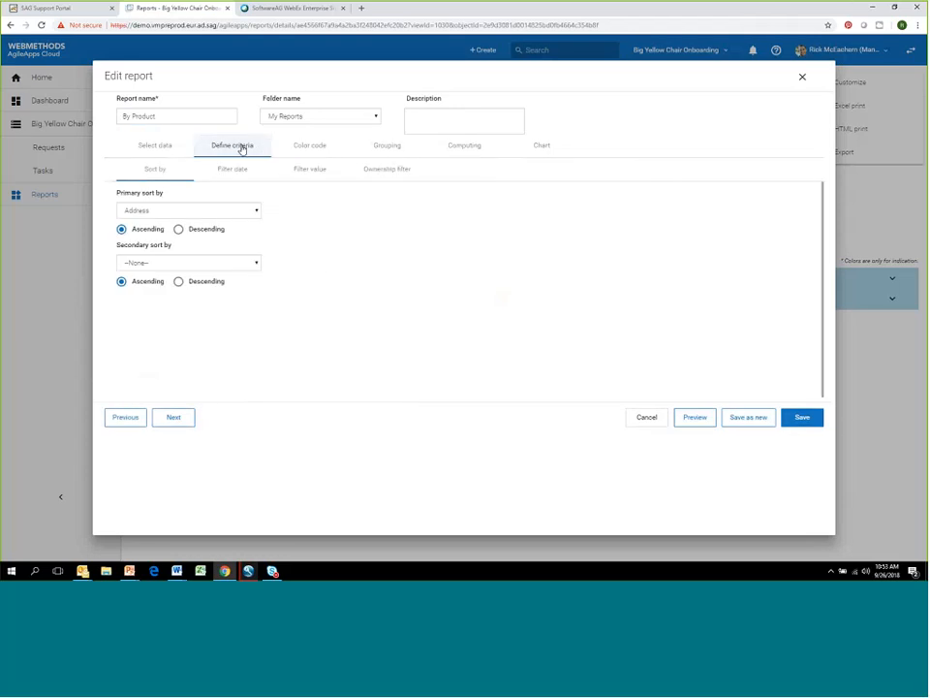
{"action": "left_click", "coordinate": [307, 171]}
{"action": "left_click", "coordinate": [276, 217]}
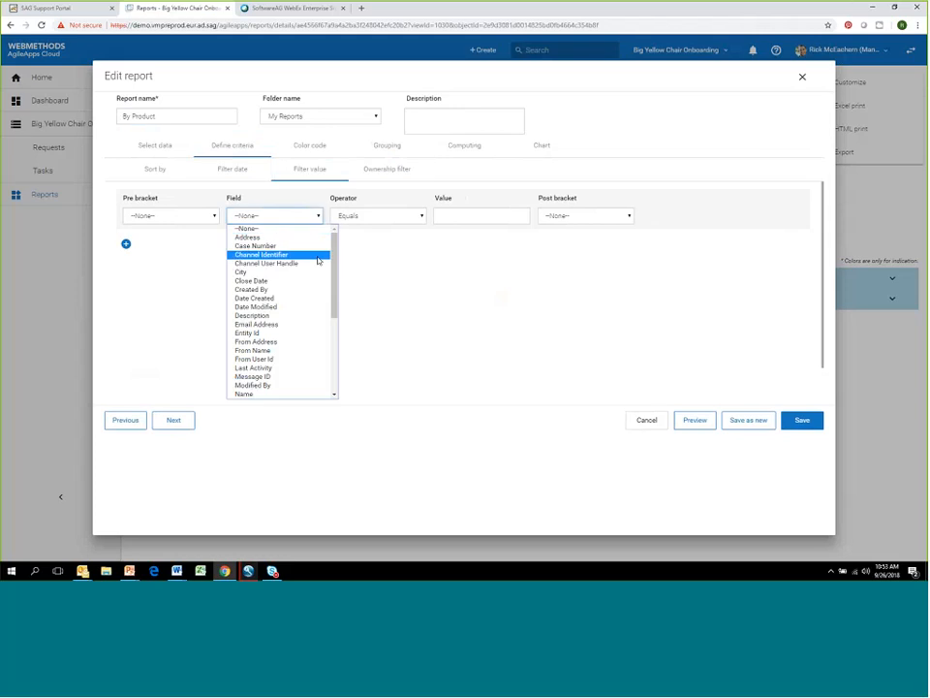
{"action": "scroll", "coordinate": [321, 291], "scroll_direction": "down", "scroll_amount": 5}
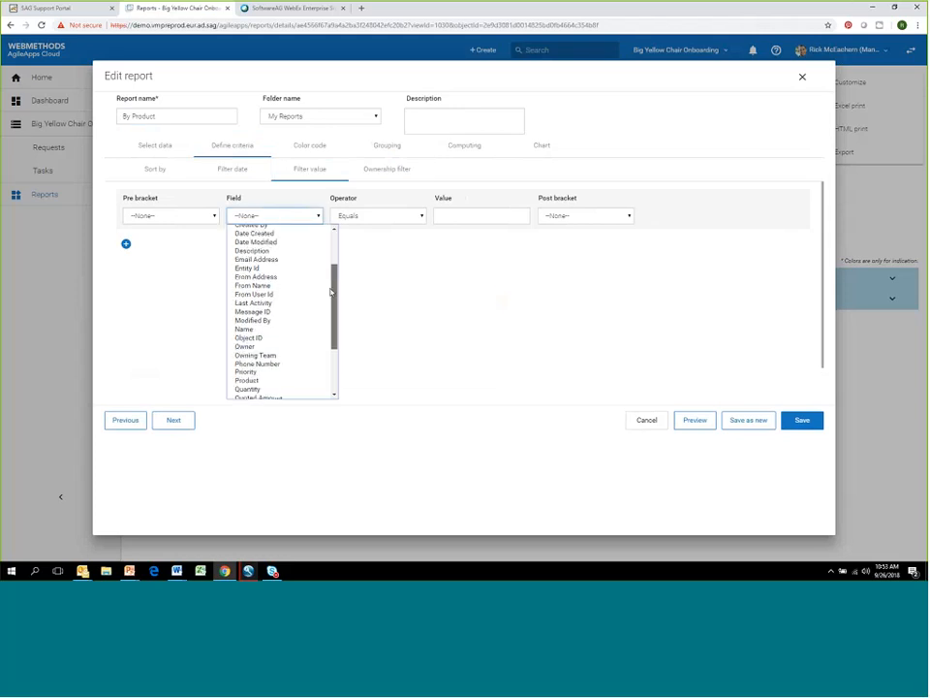
{"action": "left_click", "coordinate": [292, 328]}
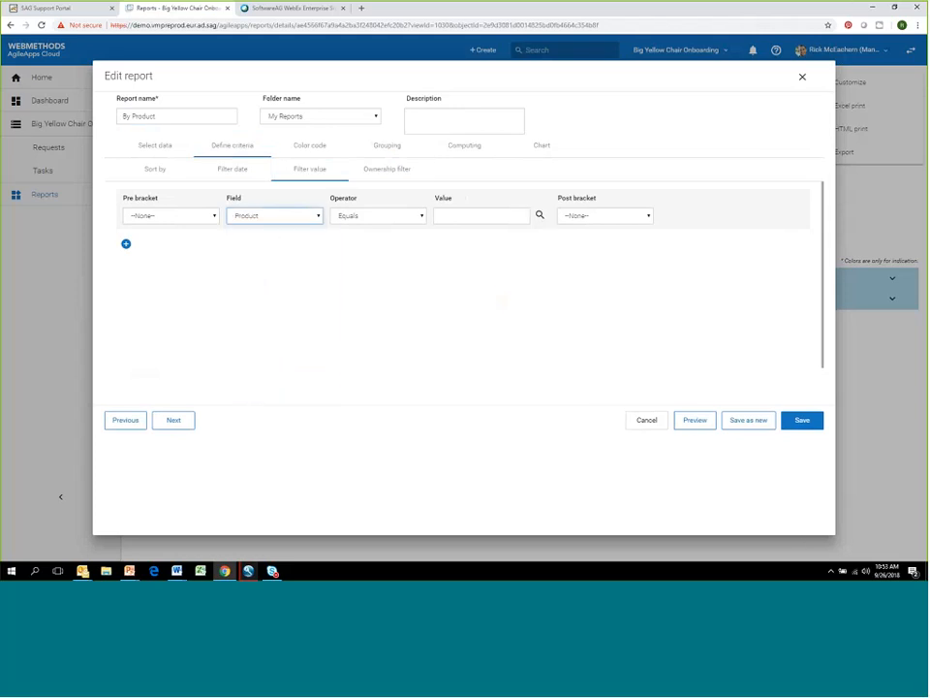
{"action": "left_click", "coordinate": [442, 216]}
{"action": "left_click", "coordinate": [413, 216]}
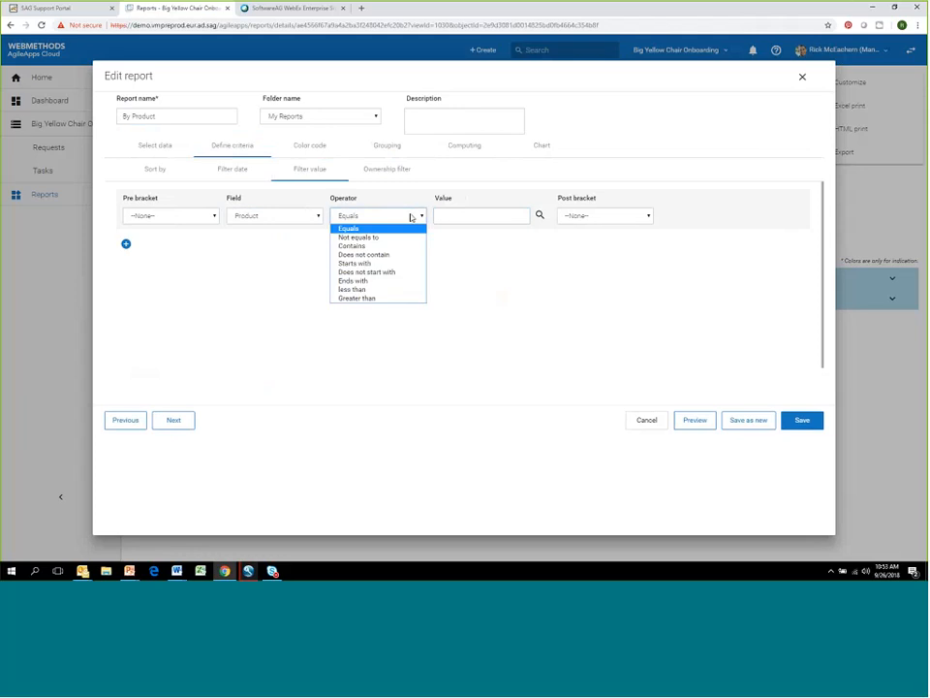
{"action": "left_click", "coordinate": [413, 247]}
{"action": "left_click", "coordinate": [437, 215]}
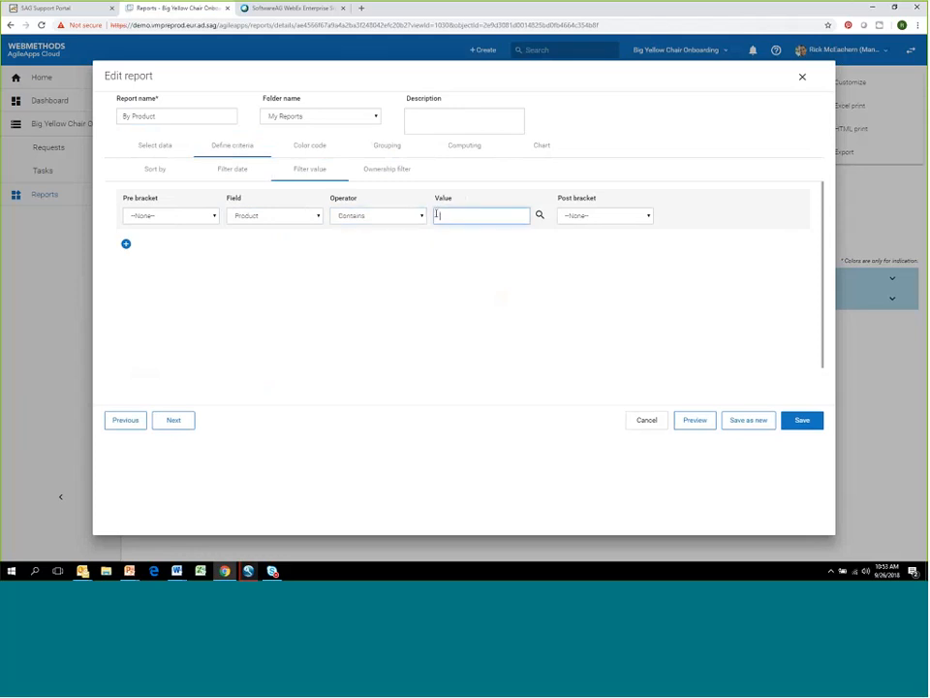
{"action": "type", "text": "Brown"}
- Preview the filtered report and try to save it as a new report under the name By Product
{"action": "left_click", "coordinate": [703, 423]}
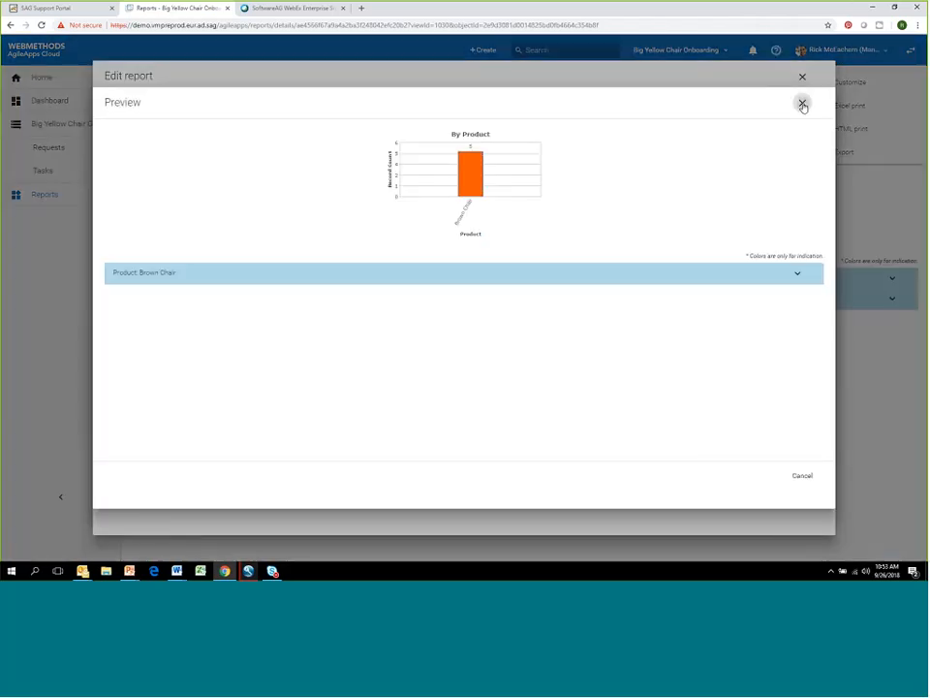
{"action": "left_click", "coordinate": [802, 103]}
{"action": "left_click", "coordinate": [744, 423]}
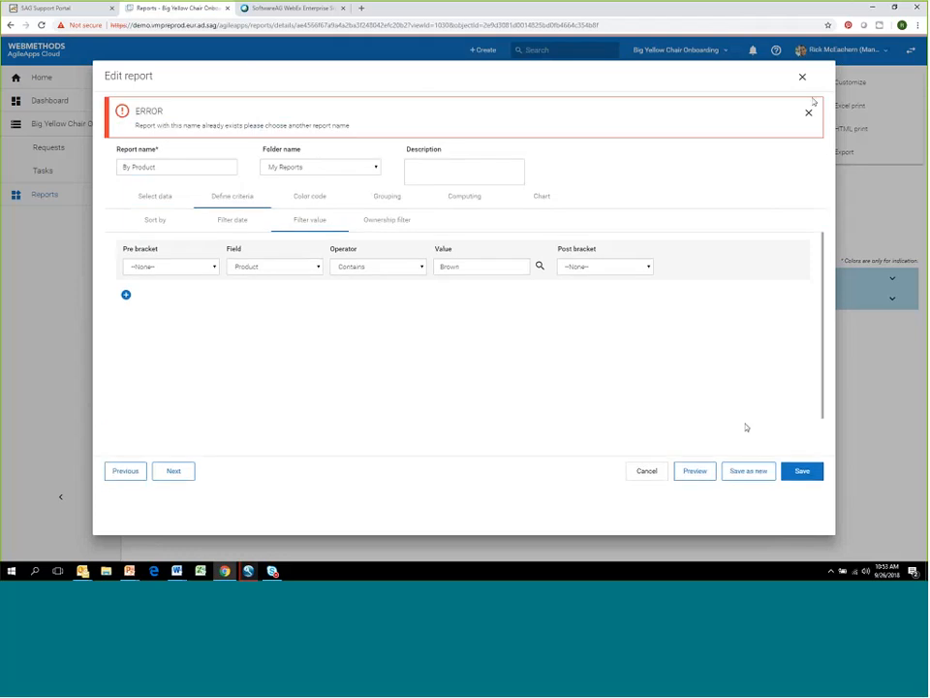
{"action": "left_click", "coordinate": [808, 113]}
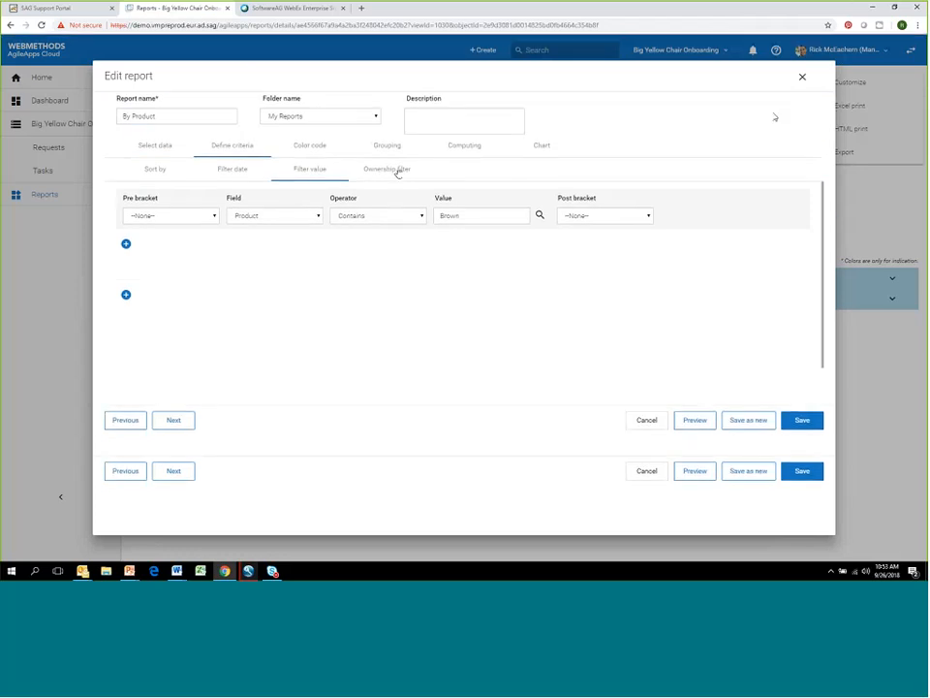
- Change the report name to "By Brown Product"
{"action": "left_click", "coordinate": [176, 116]}
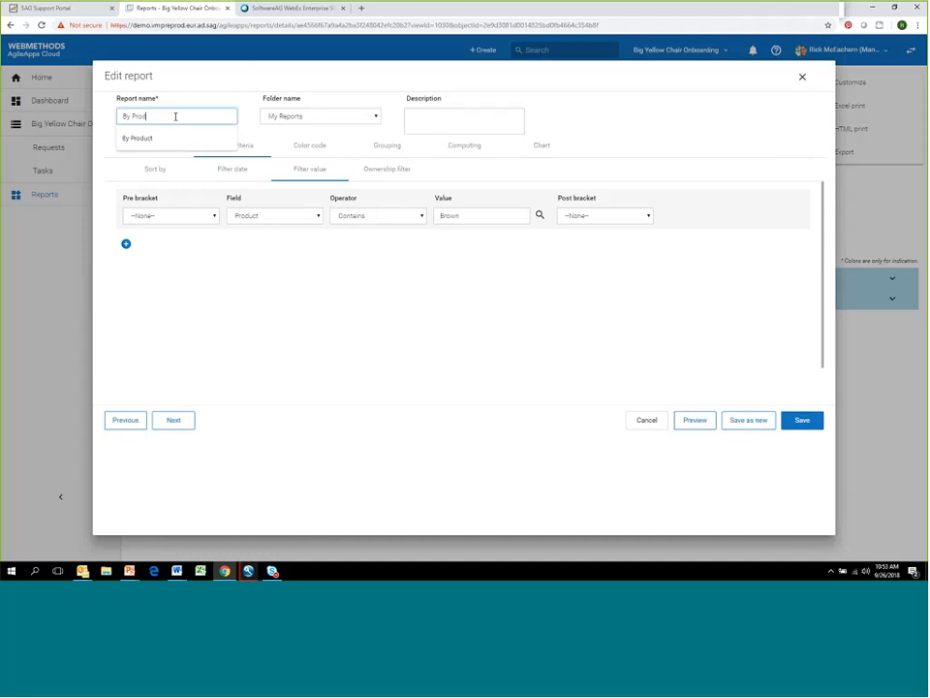
{"action": "key", "text": "BackSpace"}
{"action": "key", "text": "BackSpace"}
{"action": "key", "text": "BackSpace"}
{"action": "key", "text": "BackSpace"}
{"action": "key", "text": "BackSpace"}
{"action": "key", "text": "BackSpace"}
{"action": "key", "text": "BackSpace"}
{"action": "type", "text": "Brown"}
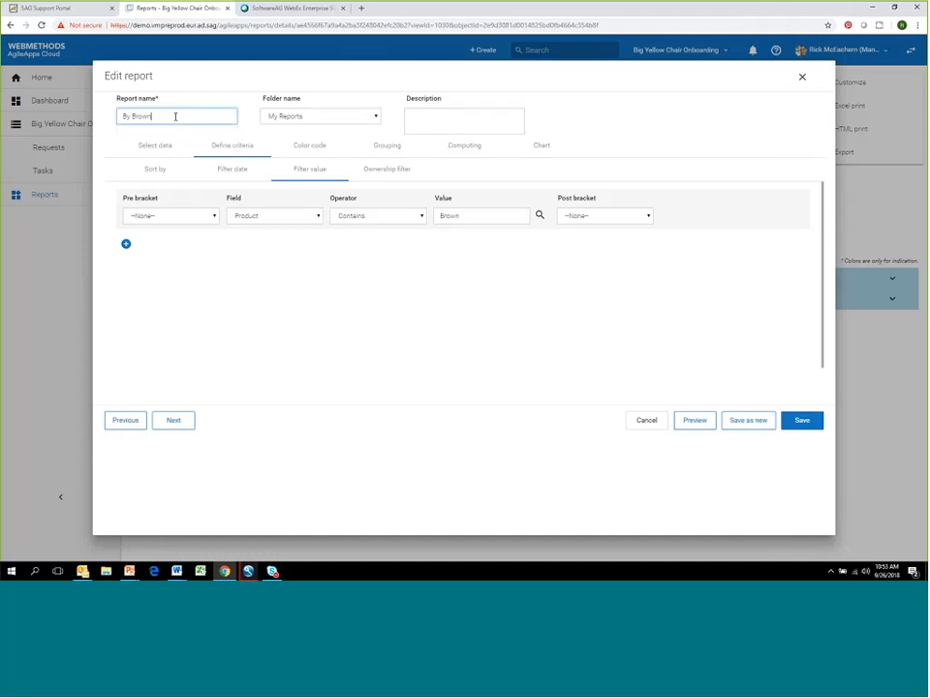
{"action": "type", "text": " Product"}
- Save the filtered version as a new report and open By Brown Product from the Reports list
{"action": "left_click", "coordinate": [757, 427]}
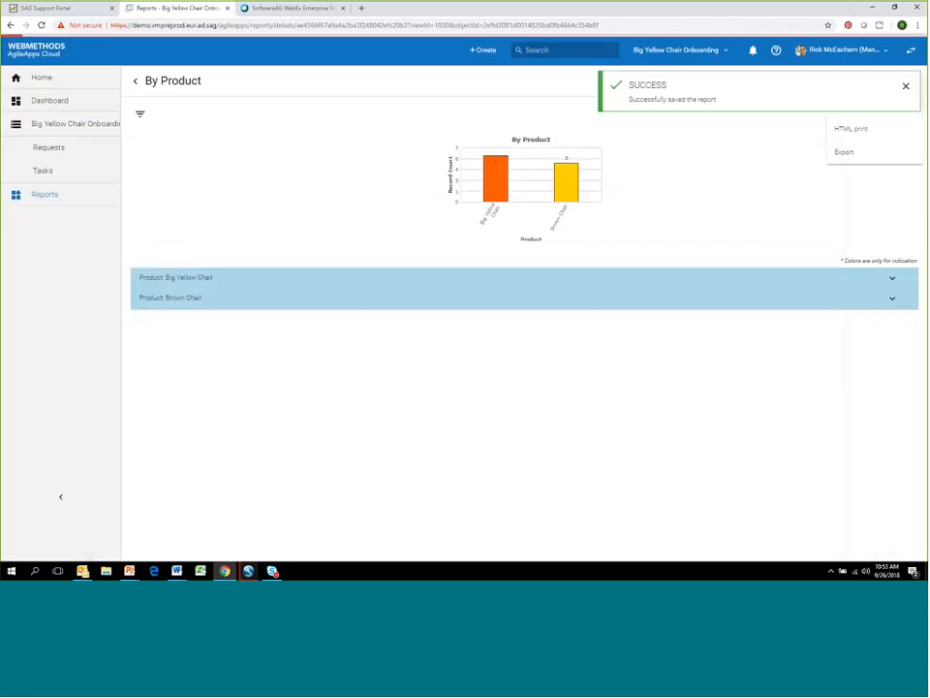
{"action": "left_click", "coordinate": [907, 87]}
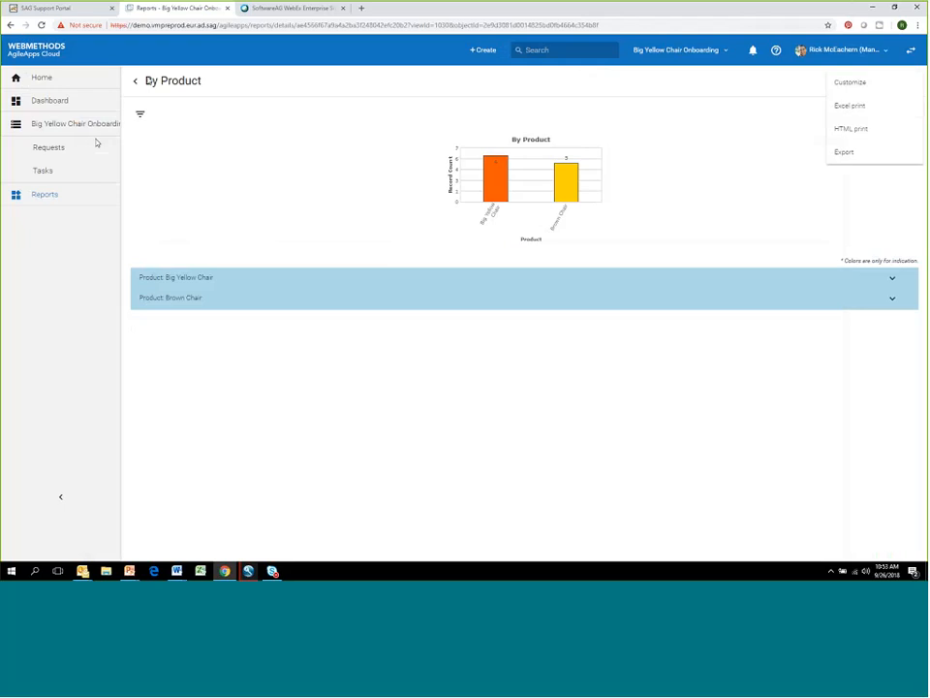
{"action": "left_click", "coordinate": [136, 82]}
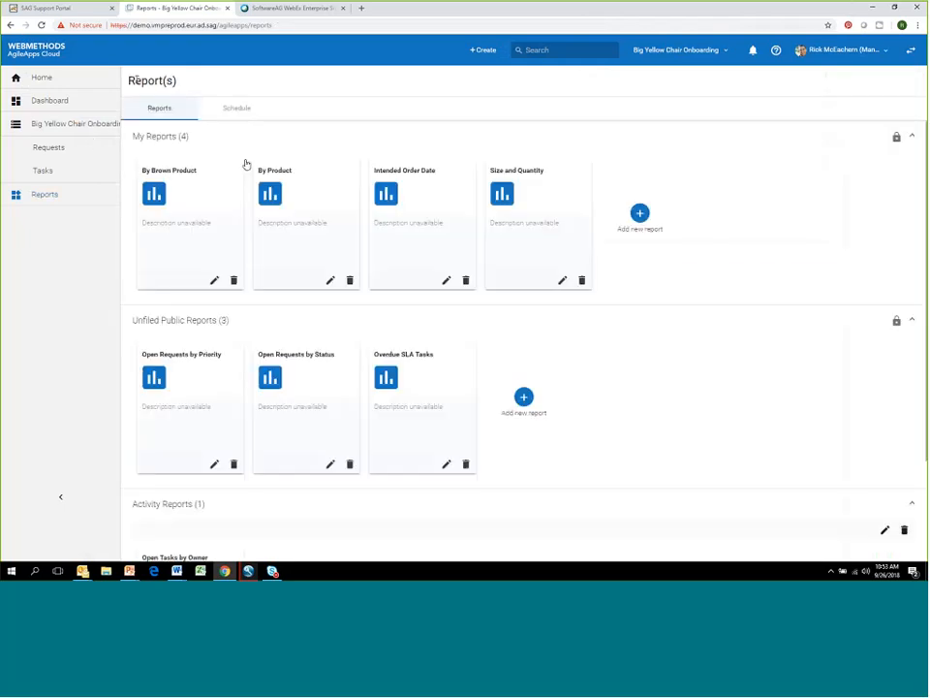
{"action": "left_click", "coordinate": [177, 175]}
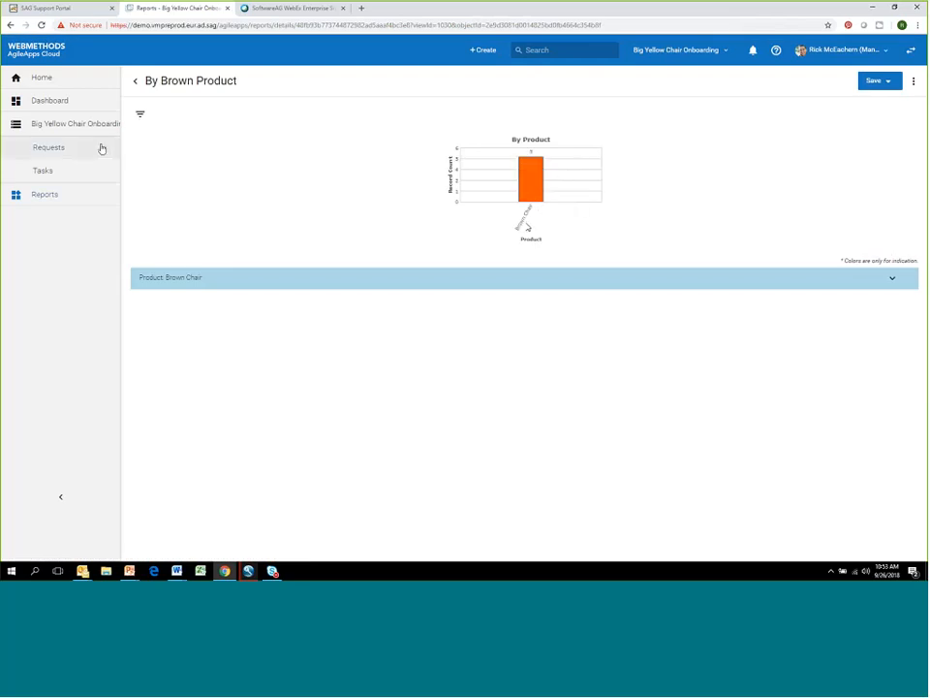
- Add a Reports widget to the Finance dashboard's first empty slot, showing the By Brown Product report as chart only
{"action": "left_click", "coordinate": [45, 104]}
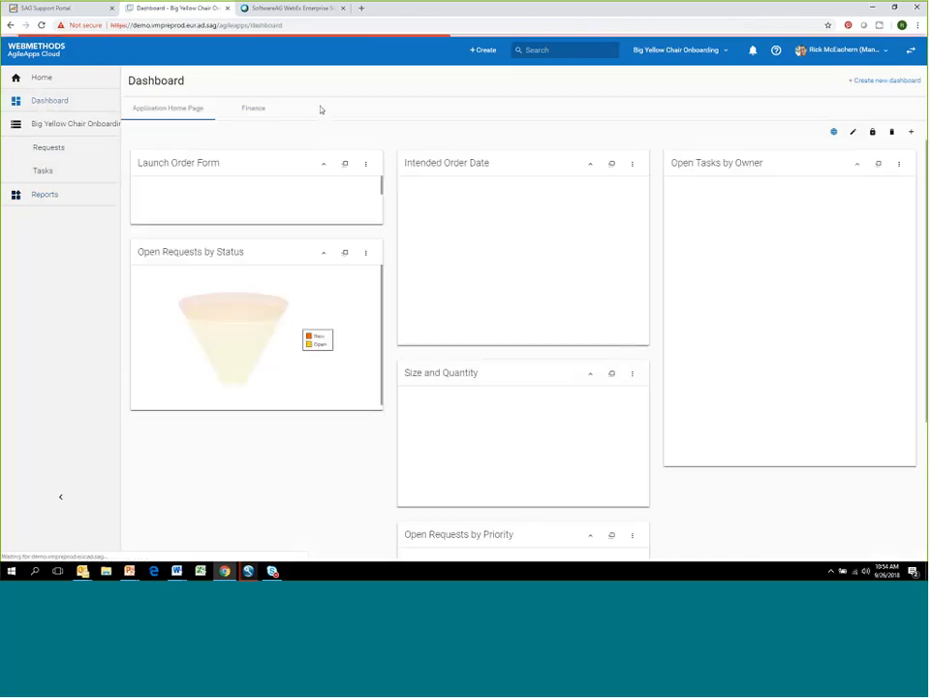
{"action": "left_click", "coordinate": [254, 111]}
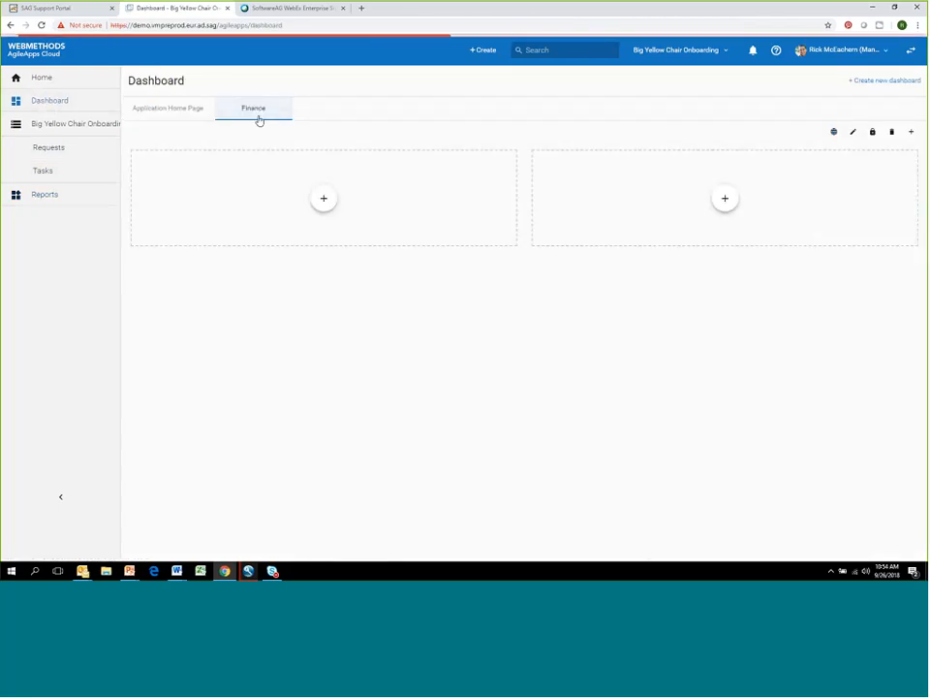
{"action": "left_click", "coordinate": [327, 212]}
{"action": "left_click", "coordinate": [375, 221]}
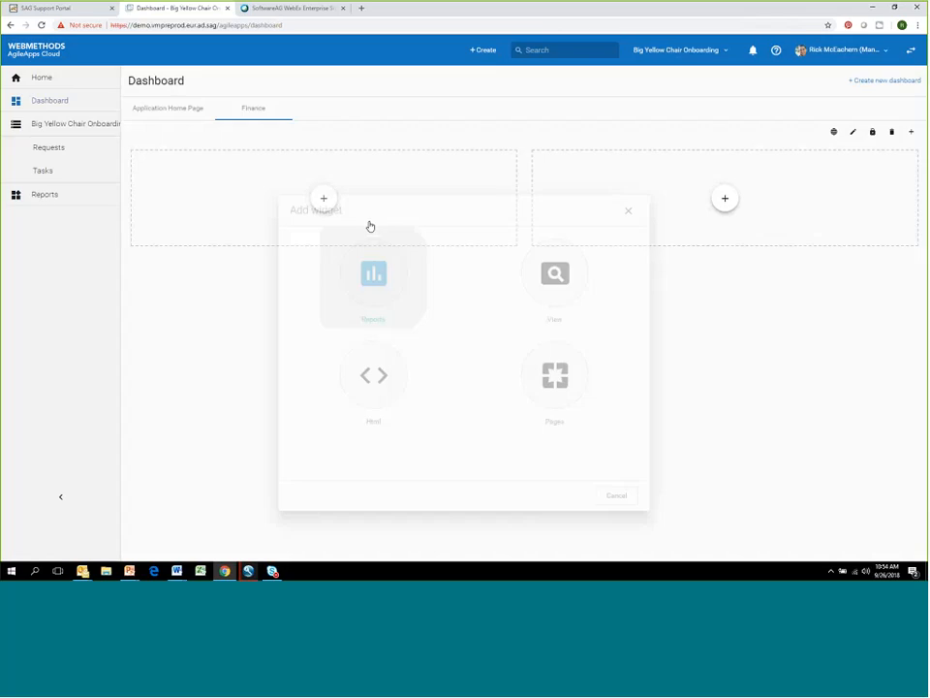
{"action": "left_click", "coordinate": [382, 252]}
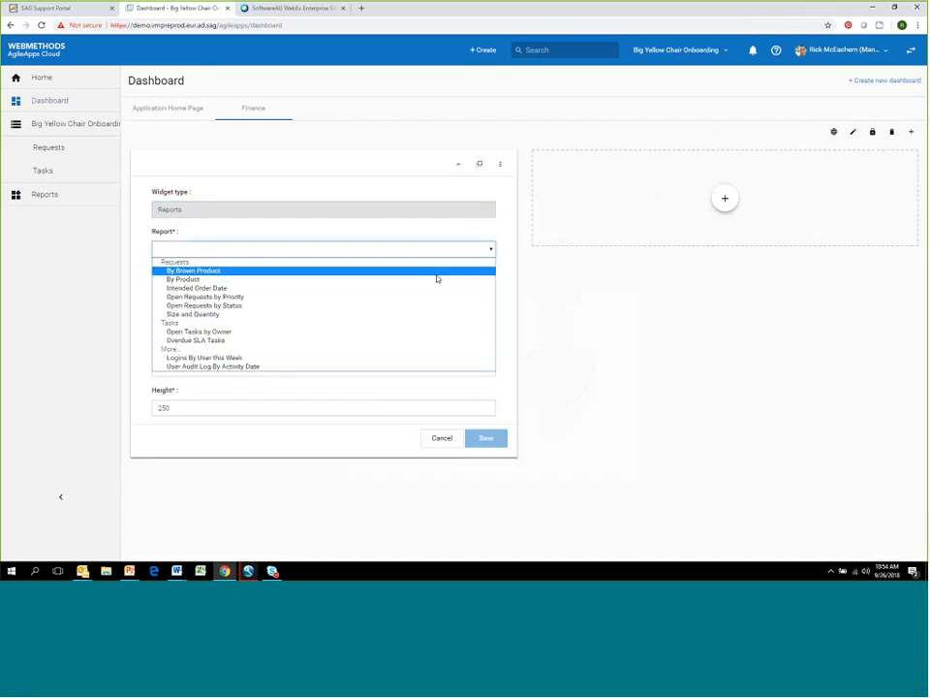
{"action": "left_click", "coordinate": [440, 272]}
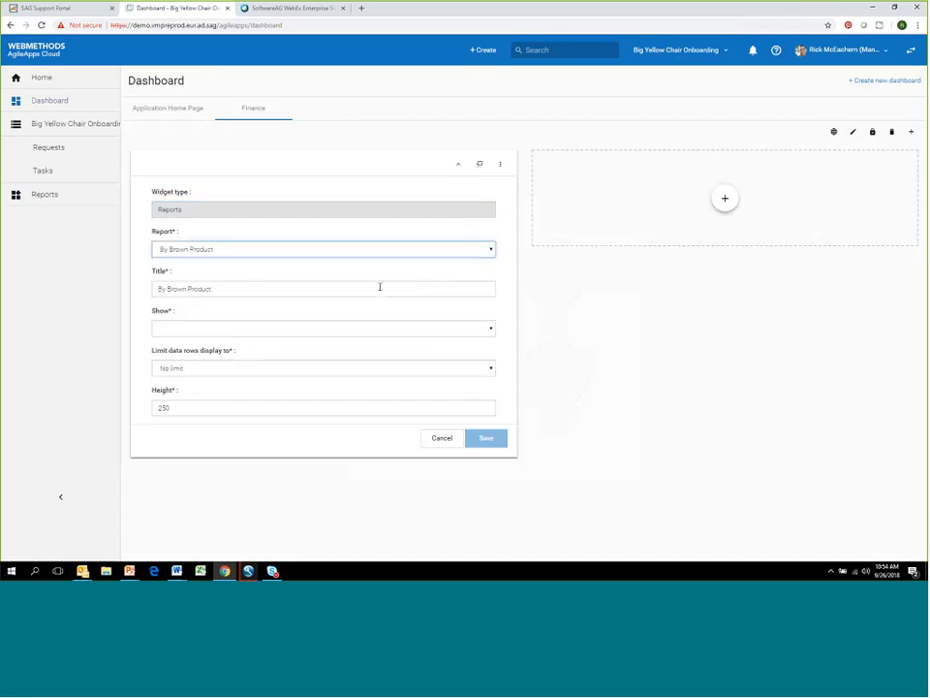
{"action": "left_click", "coordinate": [490, 329]}
{"action": "left_click", "coordinate": [445, 342]}
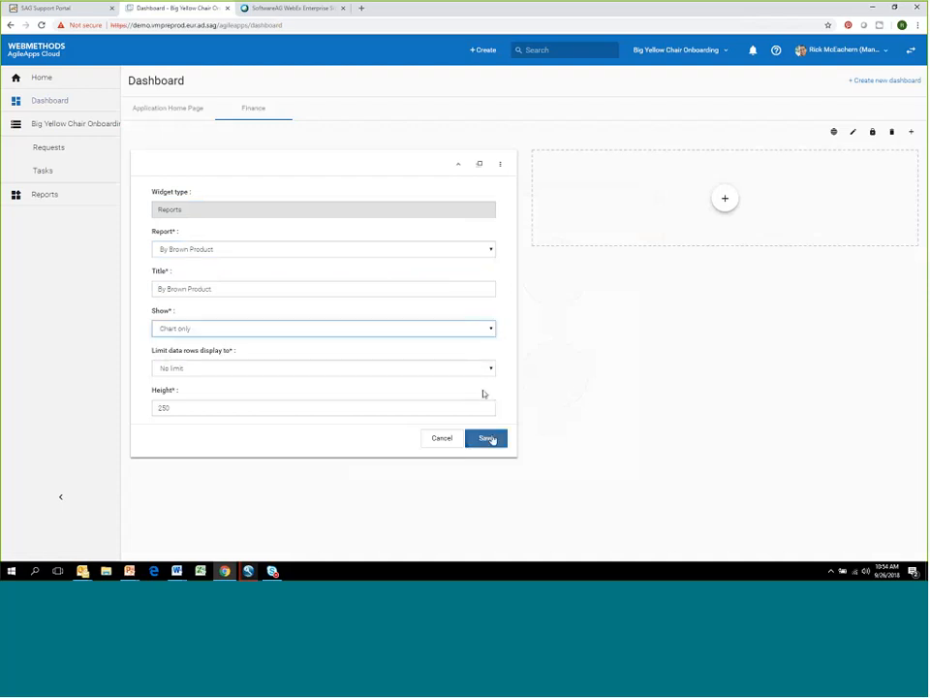
{"action": "left_click", "coordinate": [488, 438]}
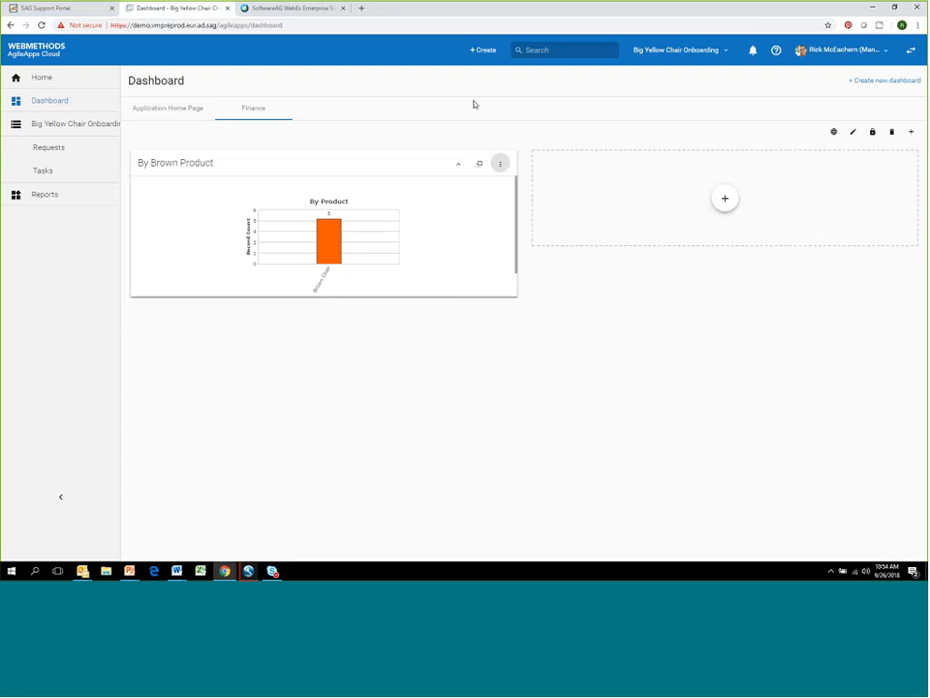
- Switch to the running PowerPoint slide show and advance to the "Demonstration: A Preview of the Next Release" slide
{"action": "key", "text": "alt+Tab"}
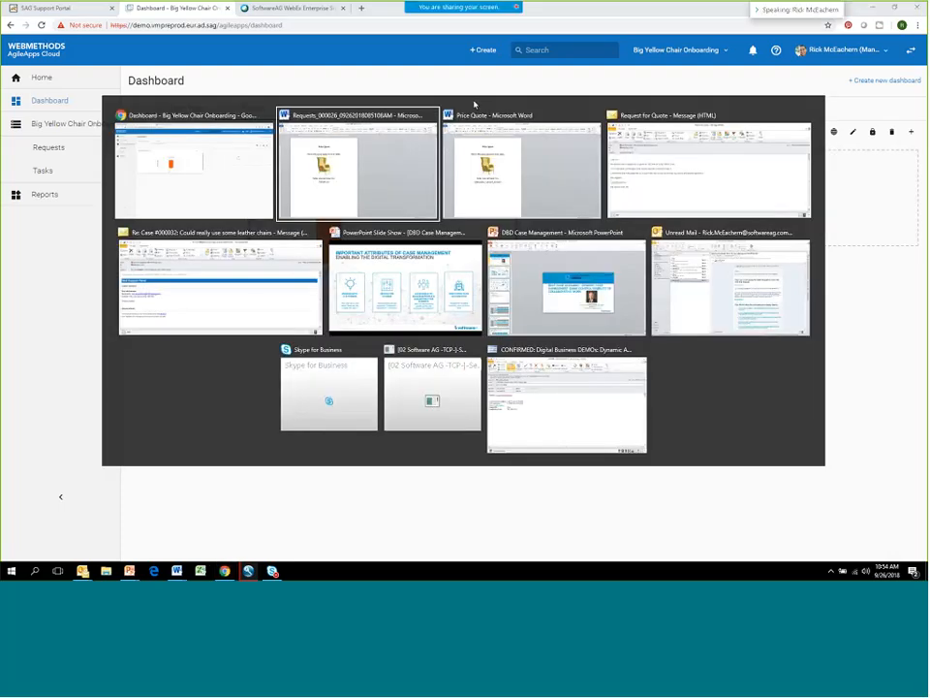
{"action": "key", "text": "alt+Tab"}
{"action": "key", "text": "alt+Tab"}
{"action": "key", "text": "alt+Tab"}
{"action": "key", "text": "alt+Tab"}
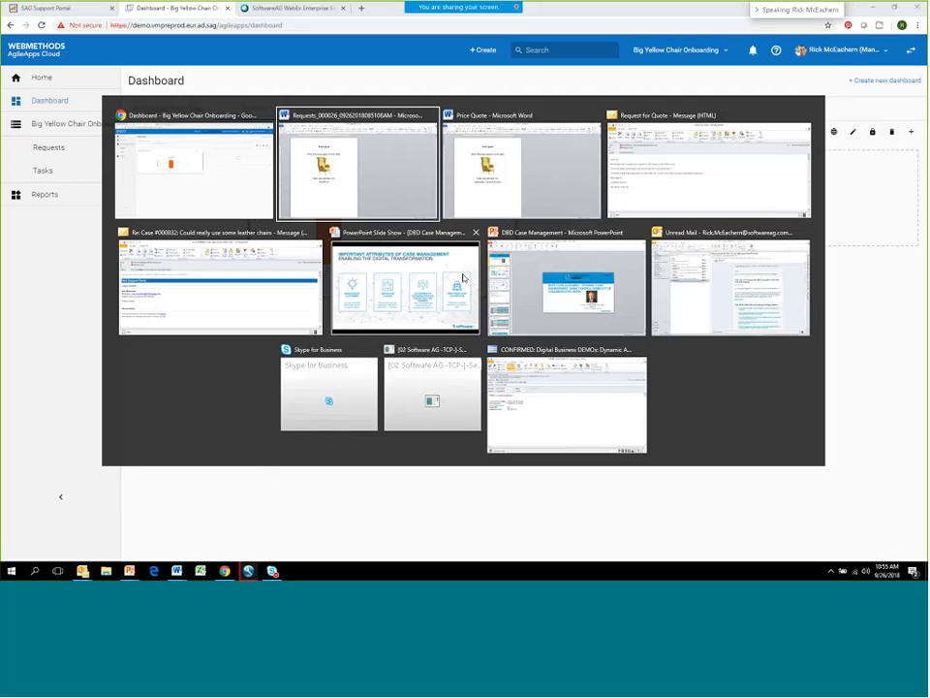
{"action": "key", "text": "Right"}
{"action": "key", "text": "Right"}
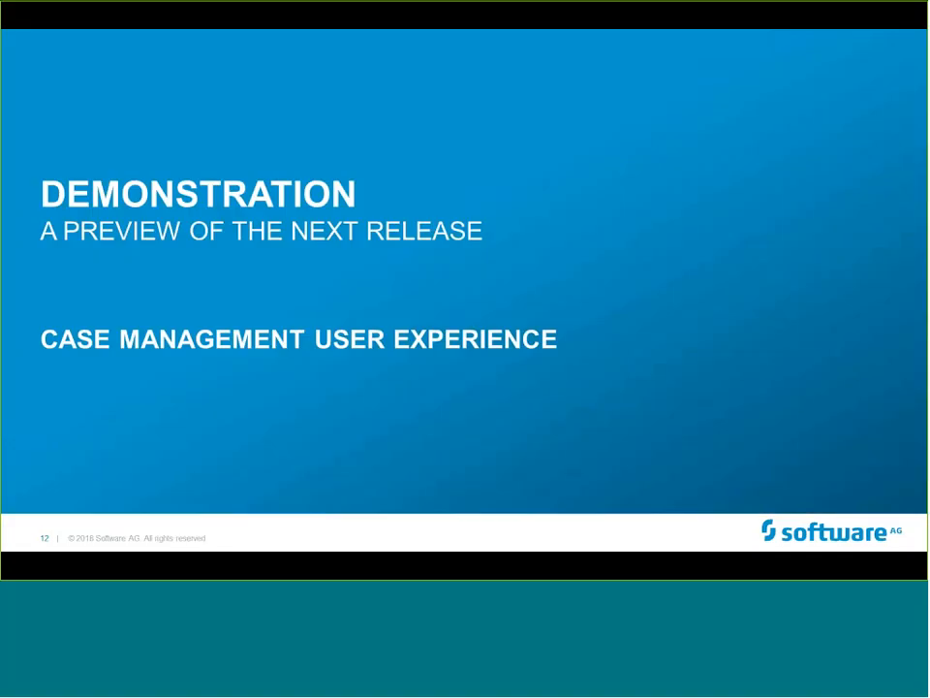